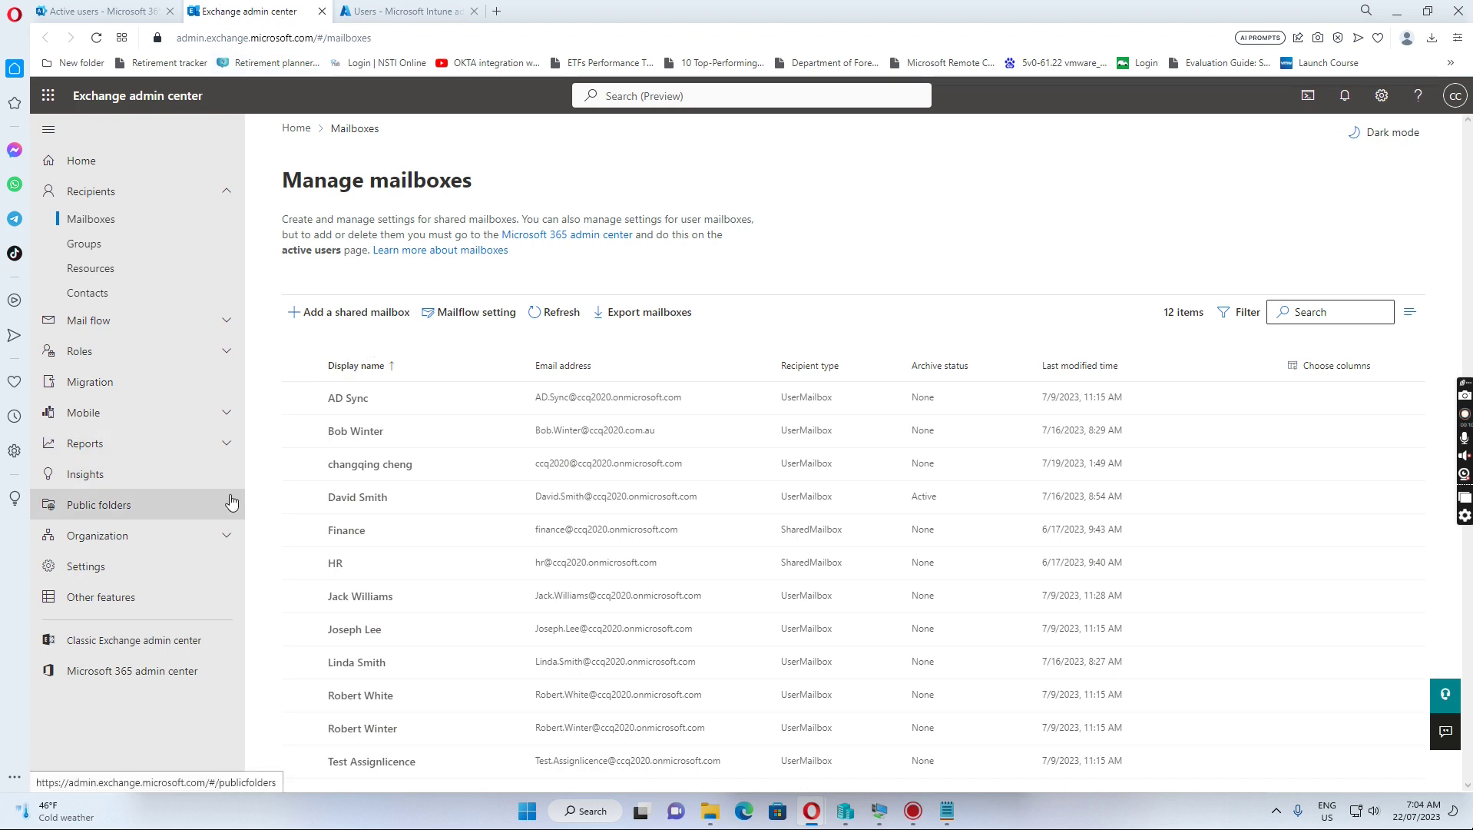
Step: Open the HR shared mailbox's Delegation tab and edit its Full Access delegate list
{"action": "left_click", "coordinate": [335, 567]}
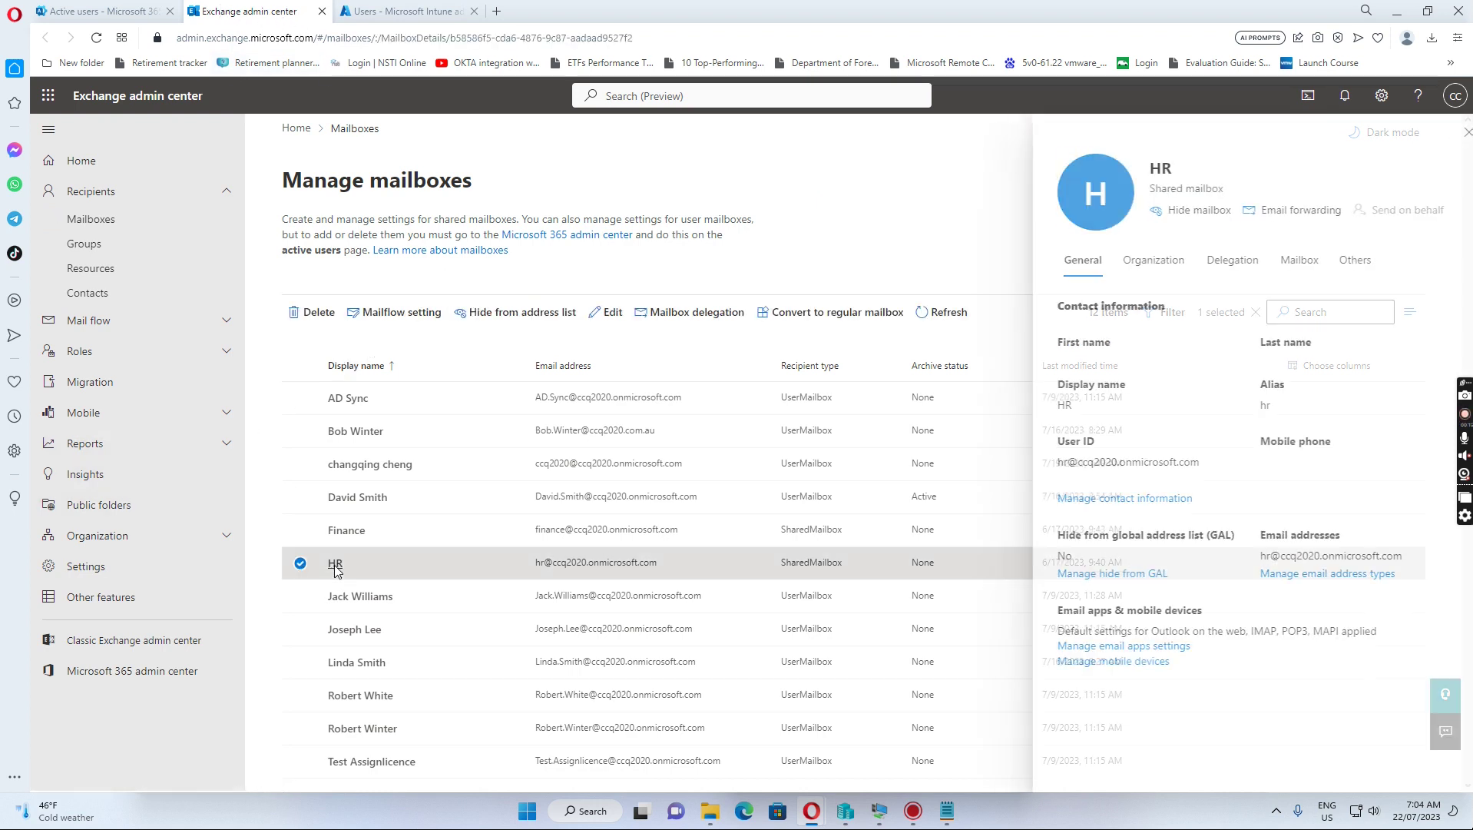
{"action": "left_click", "coordinate": [1224, 269]}
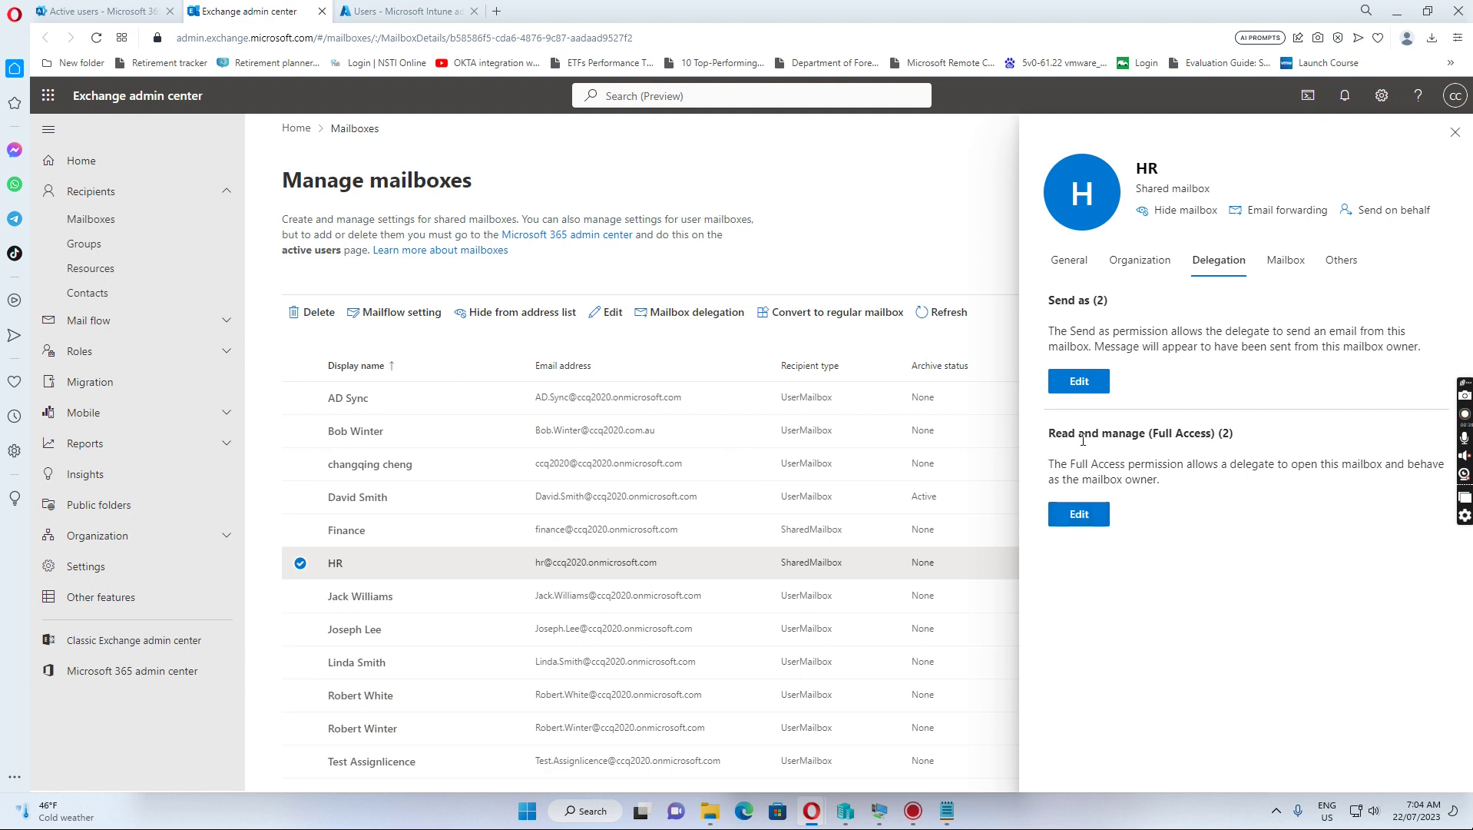
{"action": "left_click", "coordinate": [1081, 519]}
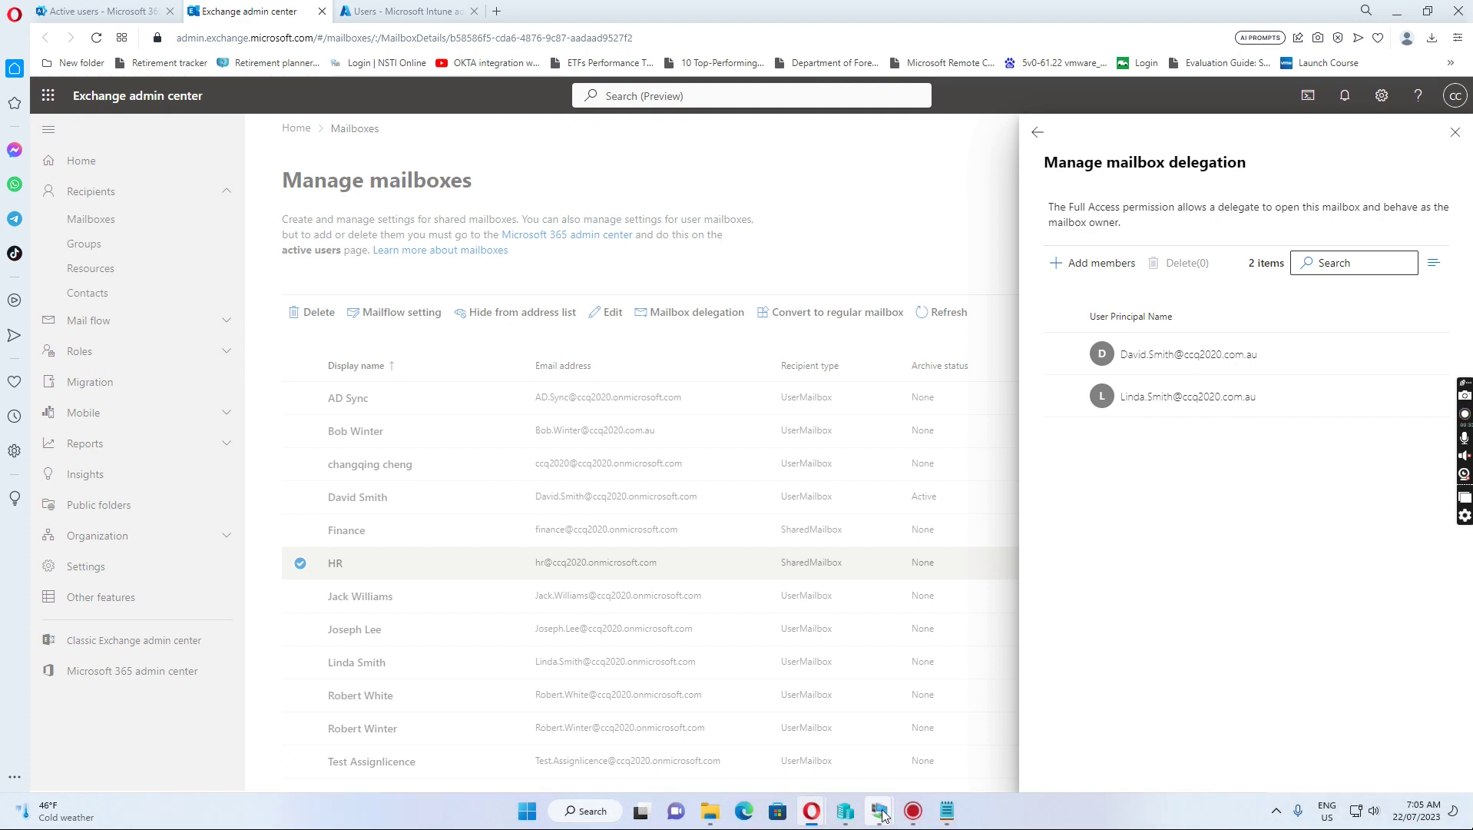
Step: Bring the Windows 10 VM forward and unlock it with the user's password
{"action": "mouse_move", "coordinate": [882, 816]}
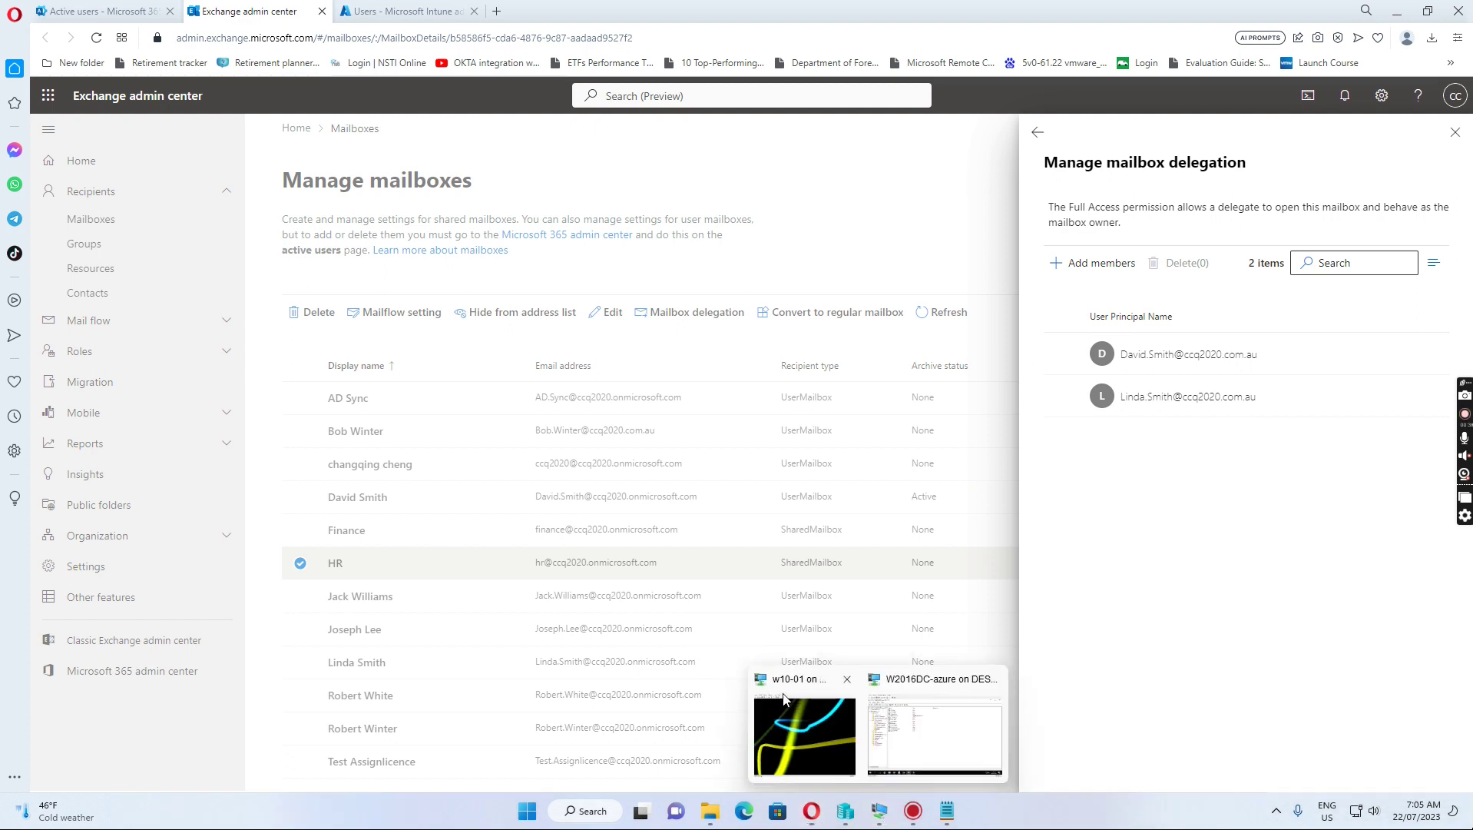
{"action": "left_click", "coordinate": [803, 726]}
{"action": "left_click", "coordinate": [692, 465]}
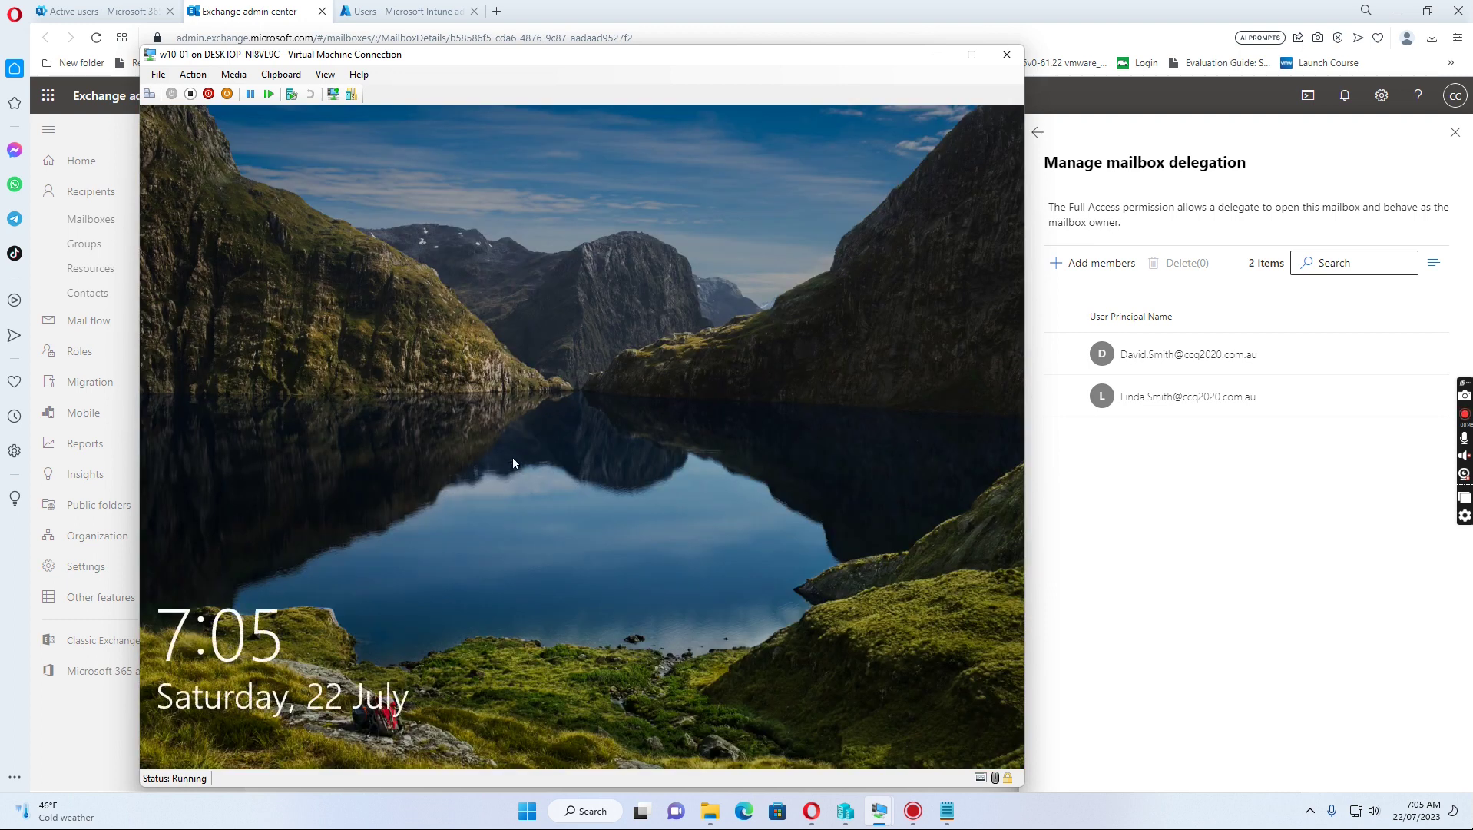
{"action": "left_click", "coordinate": [507, 472]}
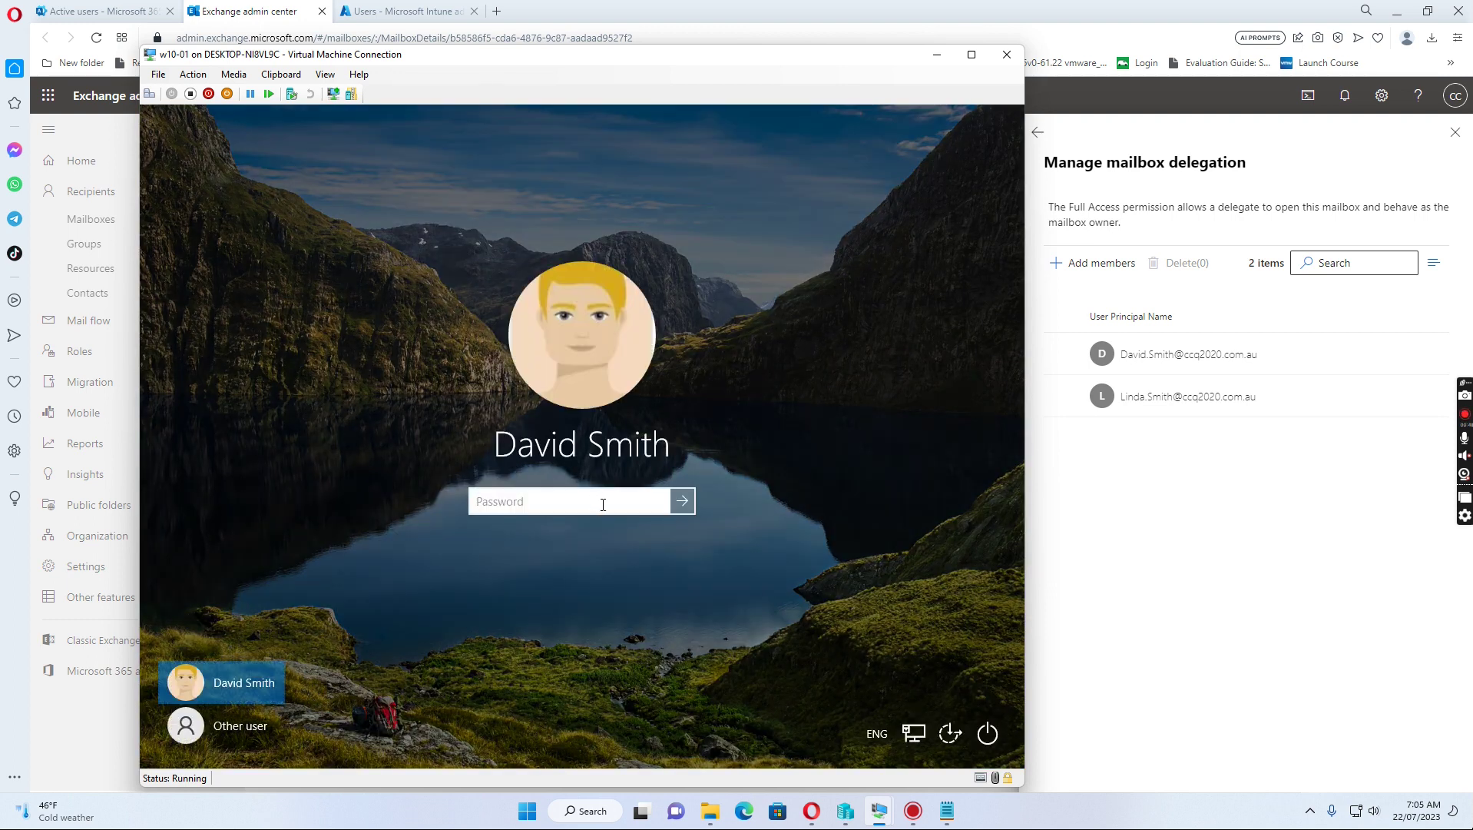
{"action": "type", "text": "••••••••"}
{"action": "key", "text": "Return"}
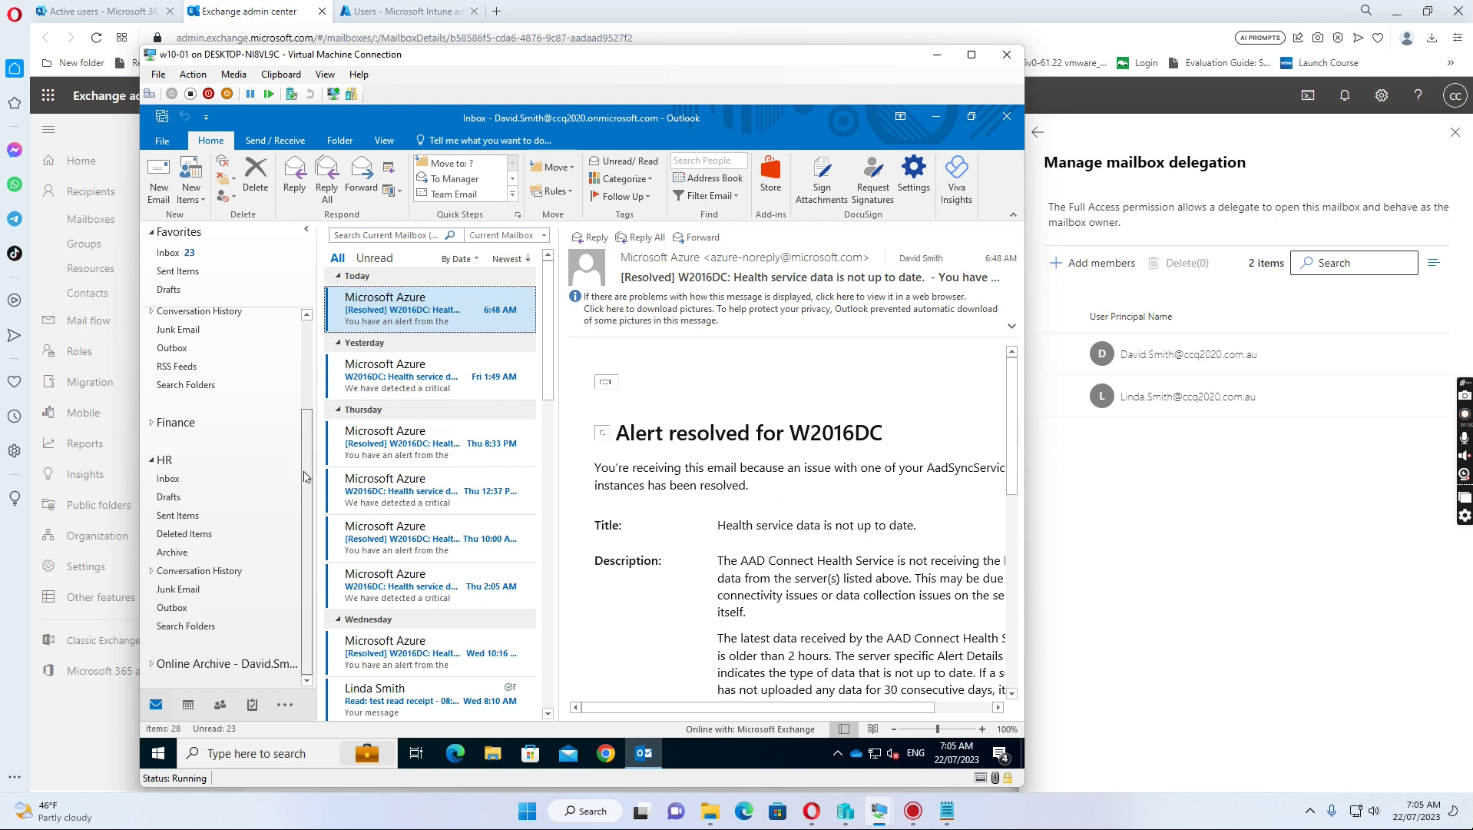
Step: Collapse the HR mailbox's folder list in the Outlook folder pane
{"action": "left_click", "coordinate": [151, 461]}
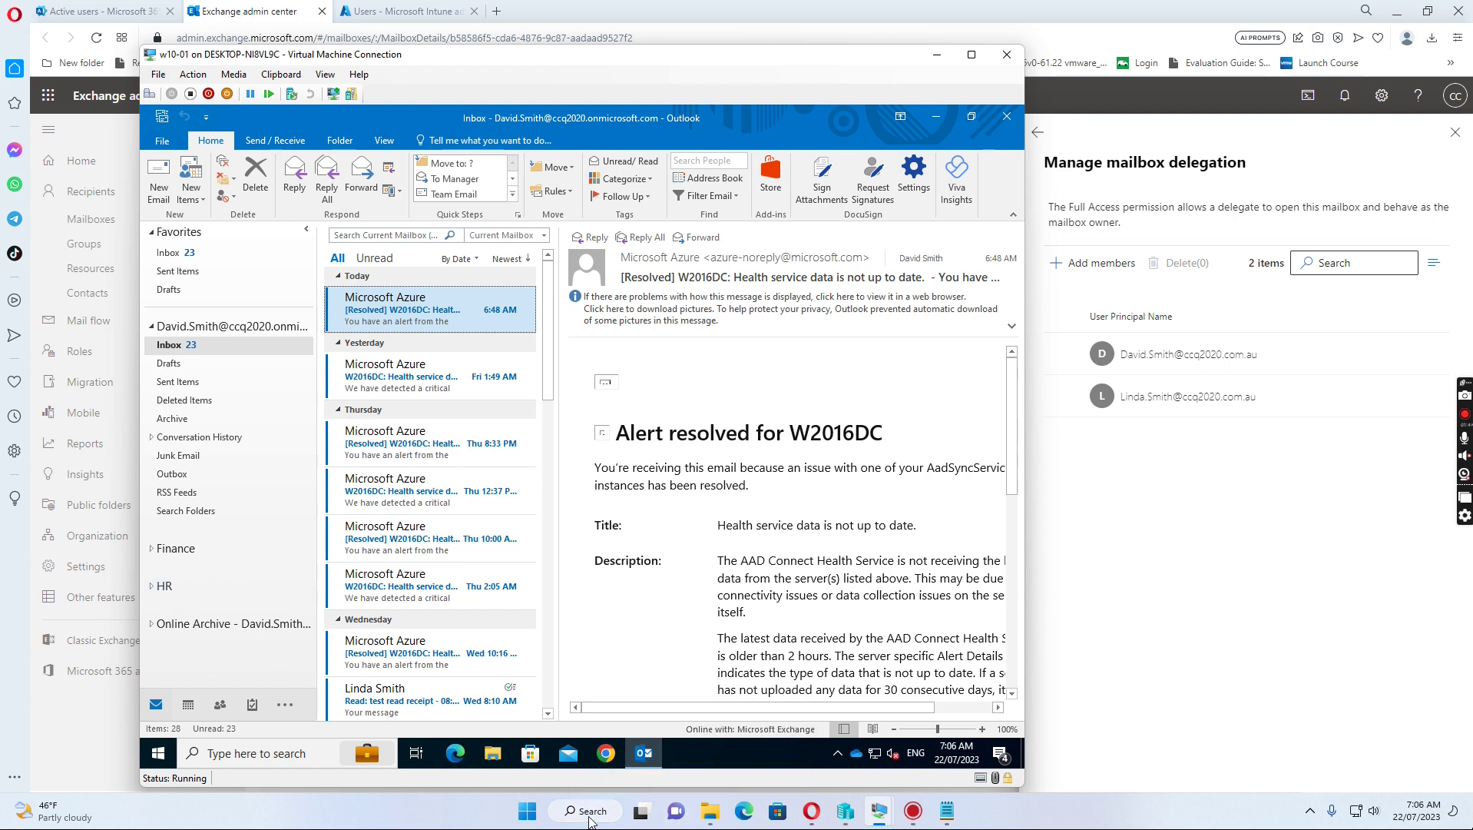
Step: Launch Windows PowerShell from search and begin typing connect-exchangeonline at the prompt
{"action": "left_click", "coordinate": [590, 815]}
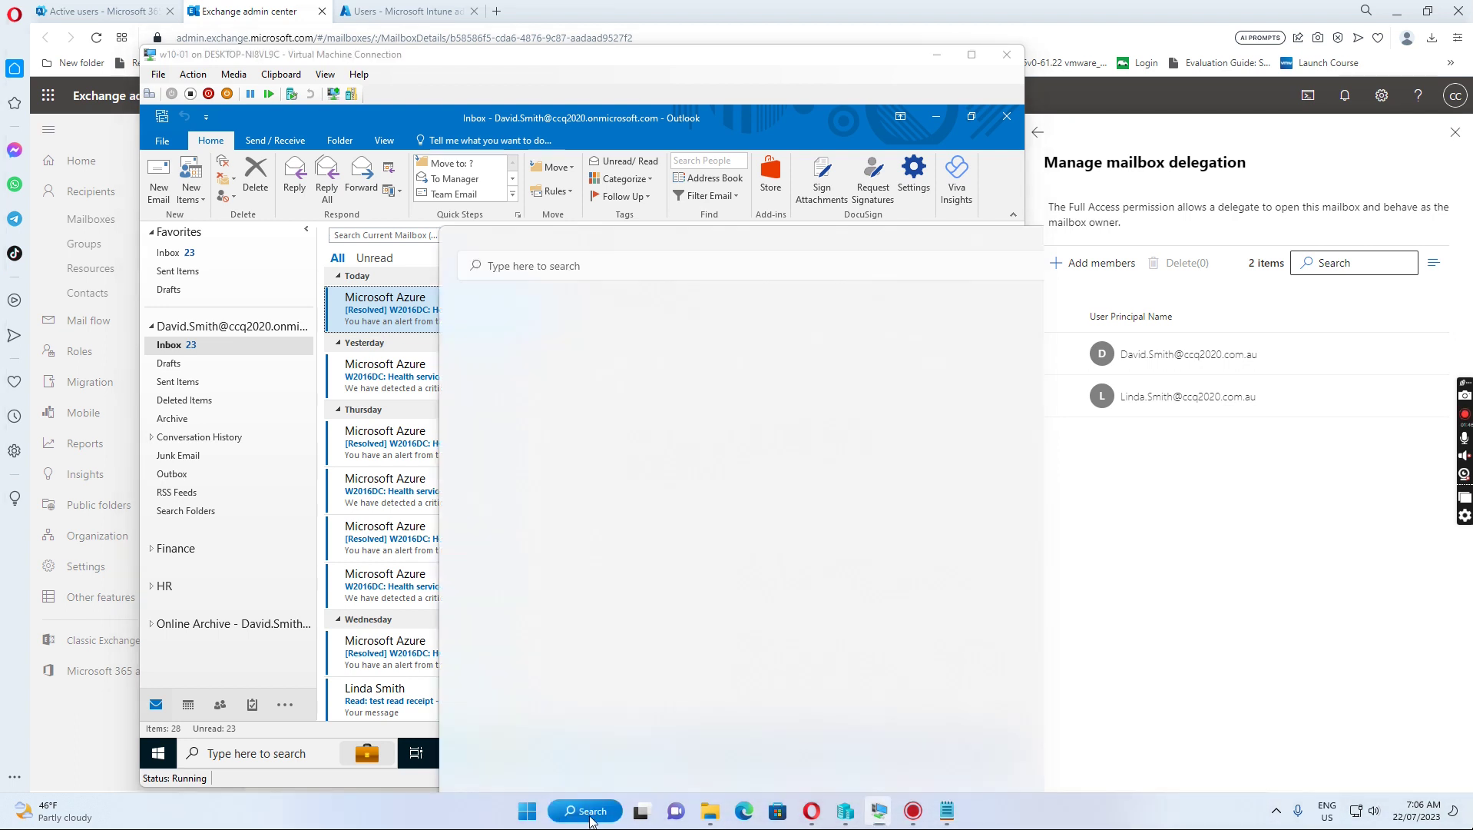
{"action": "mouse_move", "coordinate": [640, 827]}
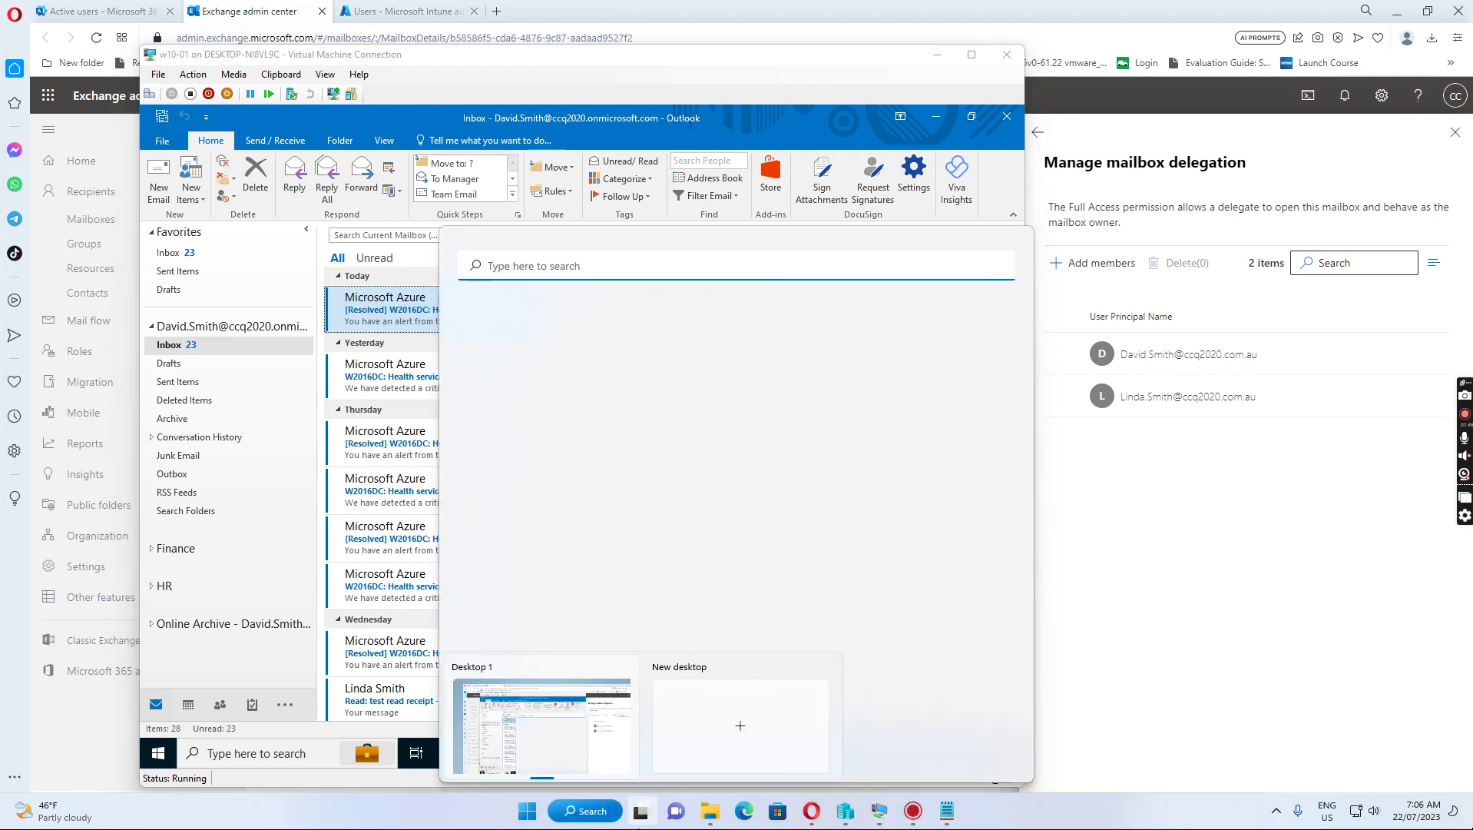
{"action": "type", "text": "po"}
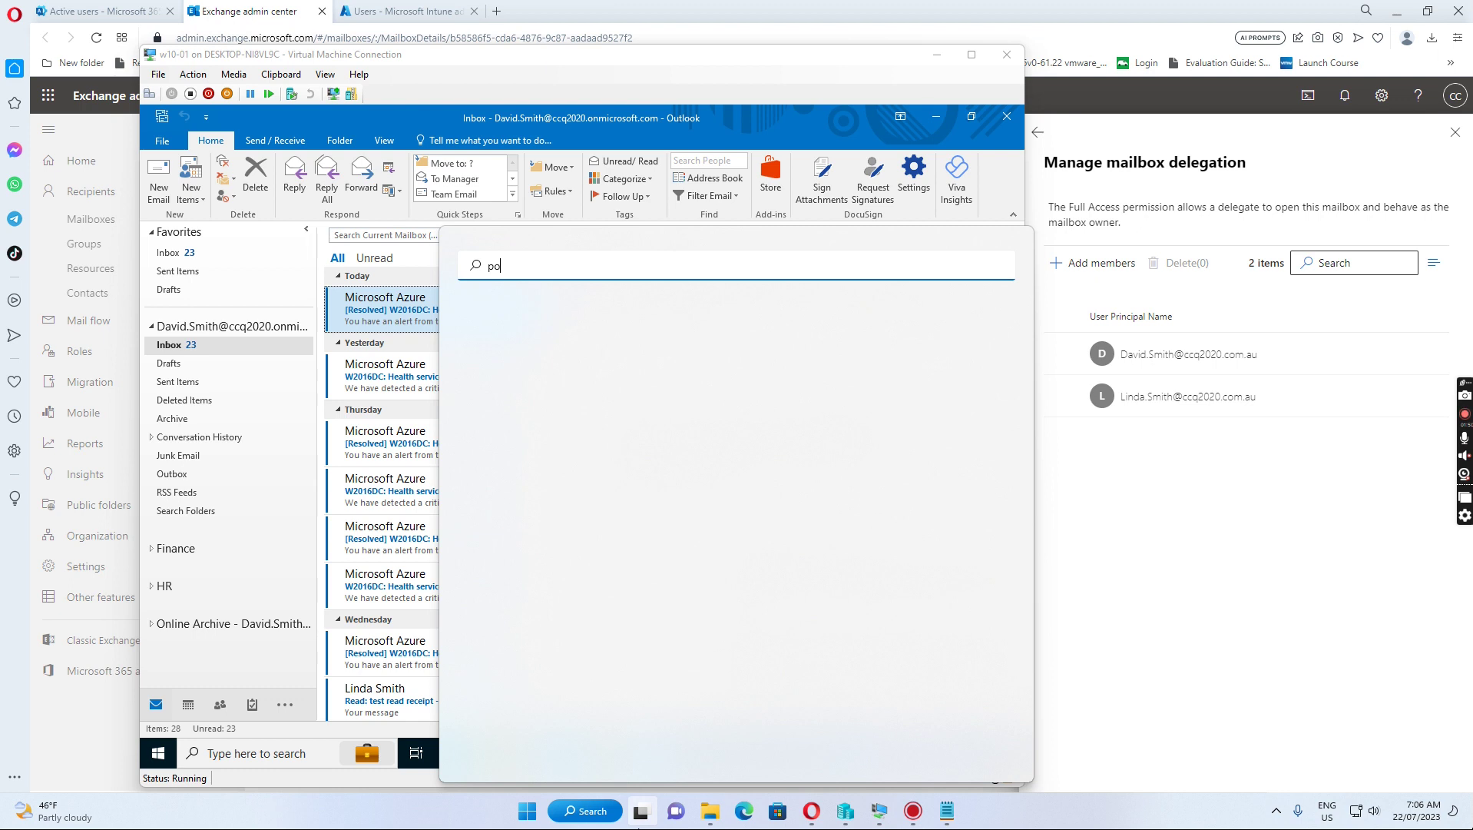
{"action": "type", "text": "wershell"}
{"action": "key", "text": "Return"}
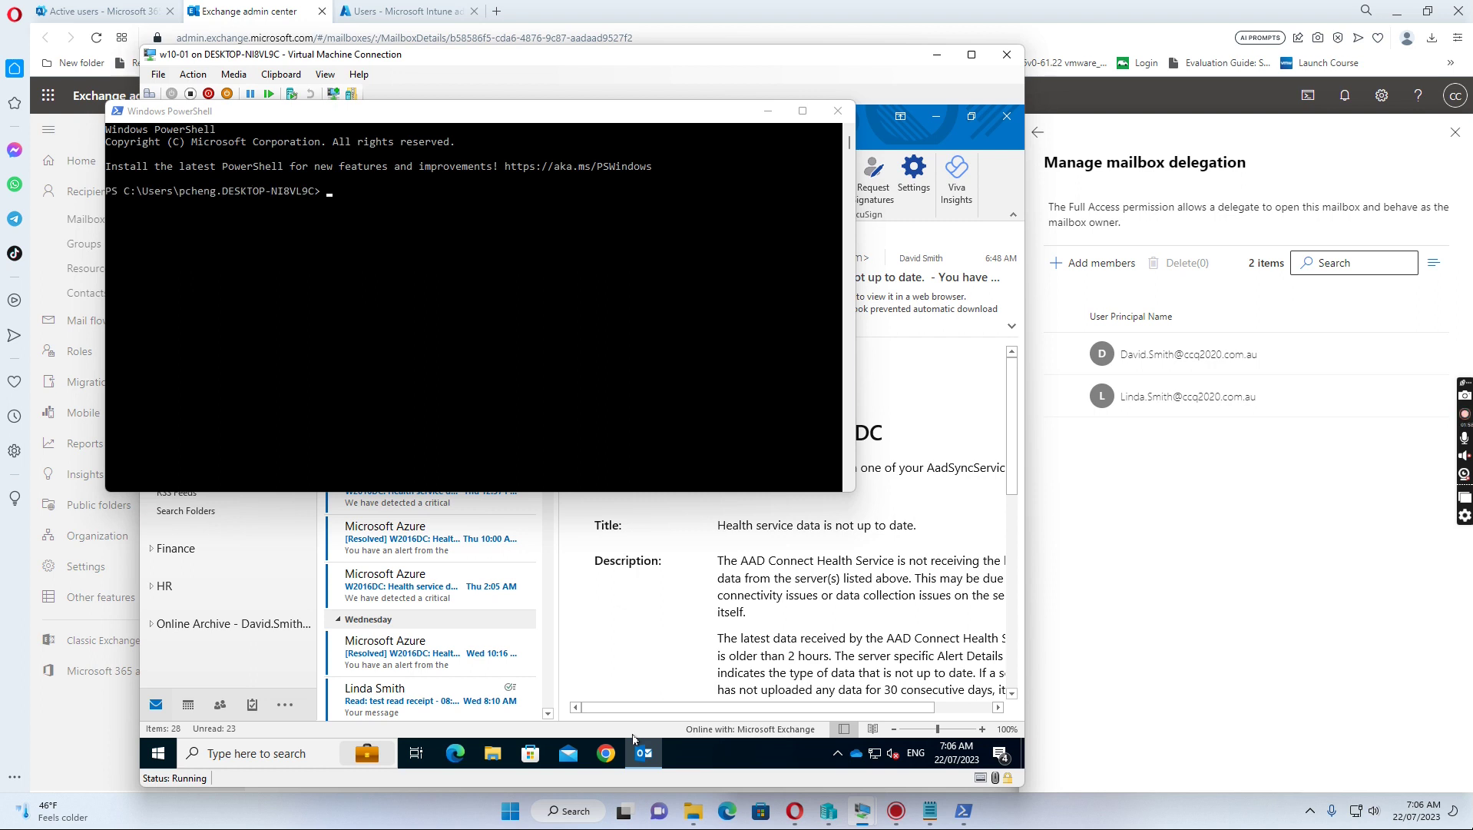
{"action": "left_click", "coordinate": [494, 209]}
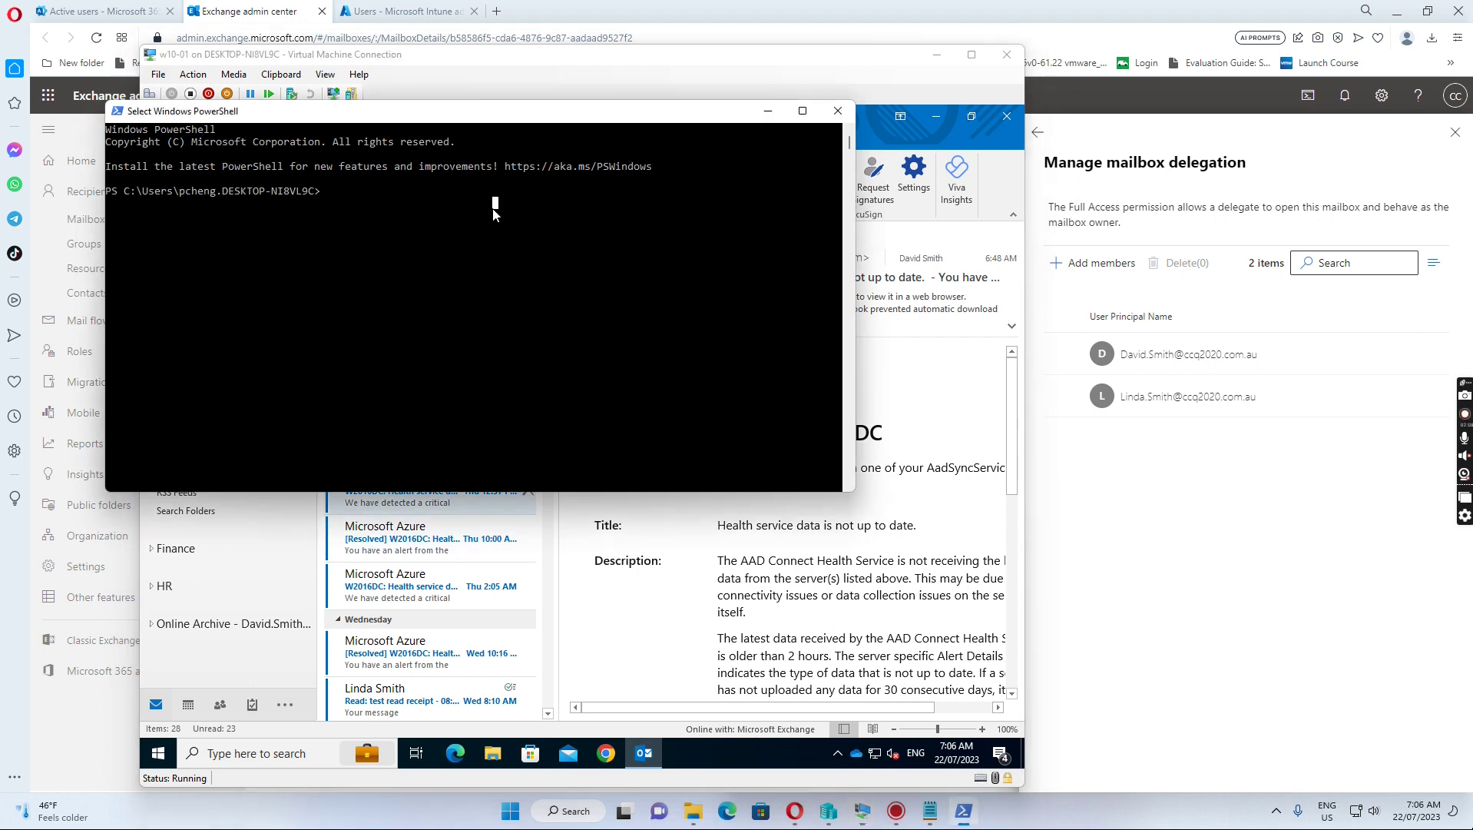
{"action": "type", "text": "connect-ex"}
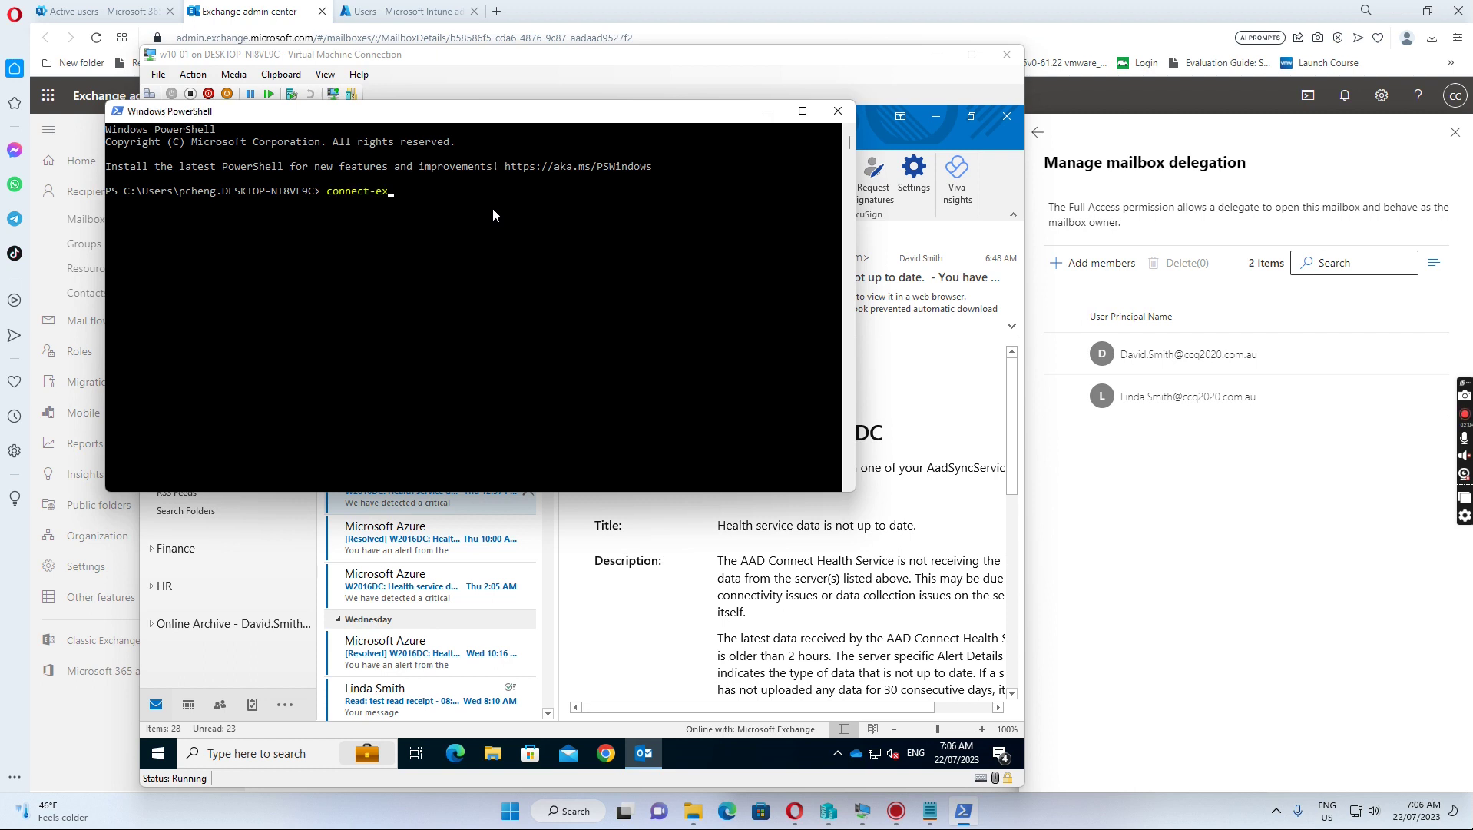
{"action": "type", "text": "changeonline"}
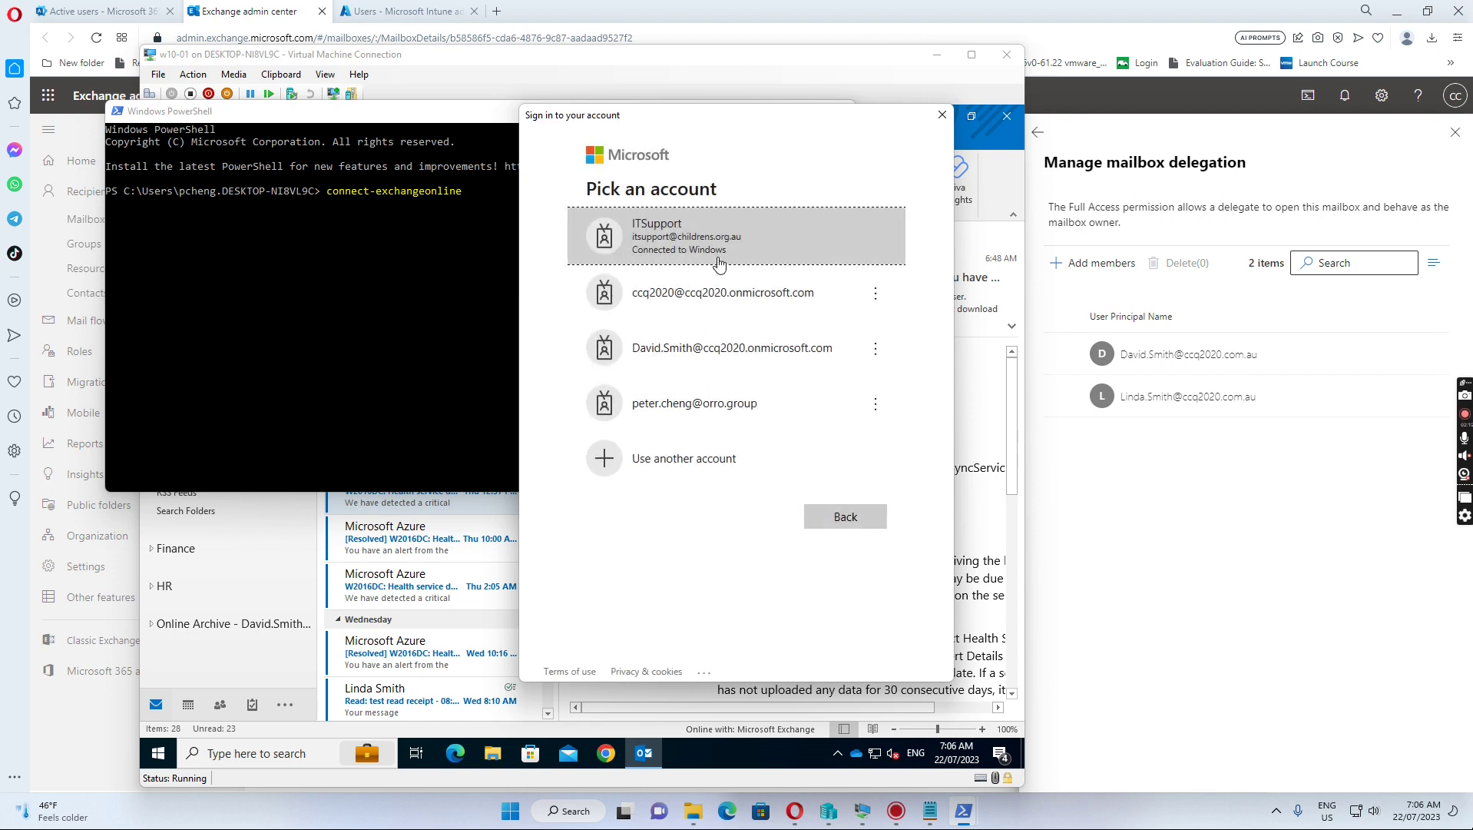
Step: Choose the tenant admin account and submit its password
{"action": "left_click", "coordinate": [698, 300]}
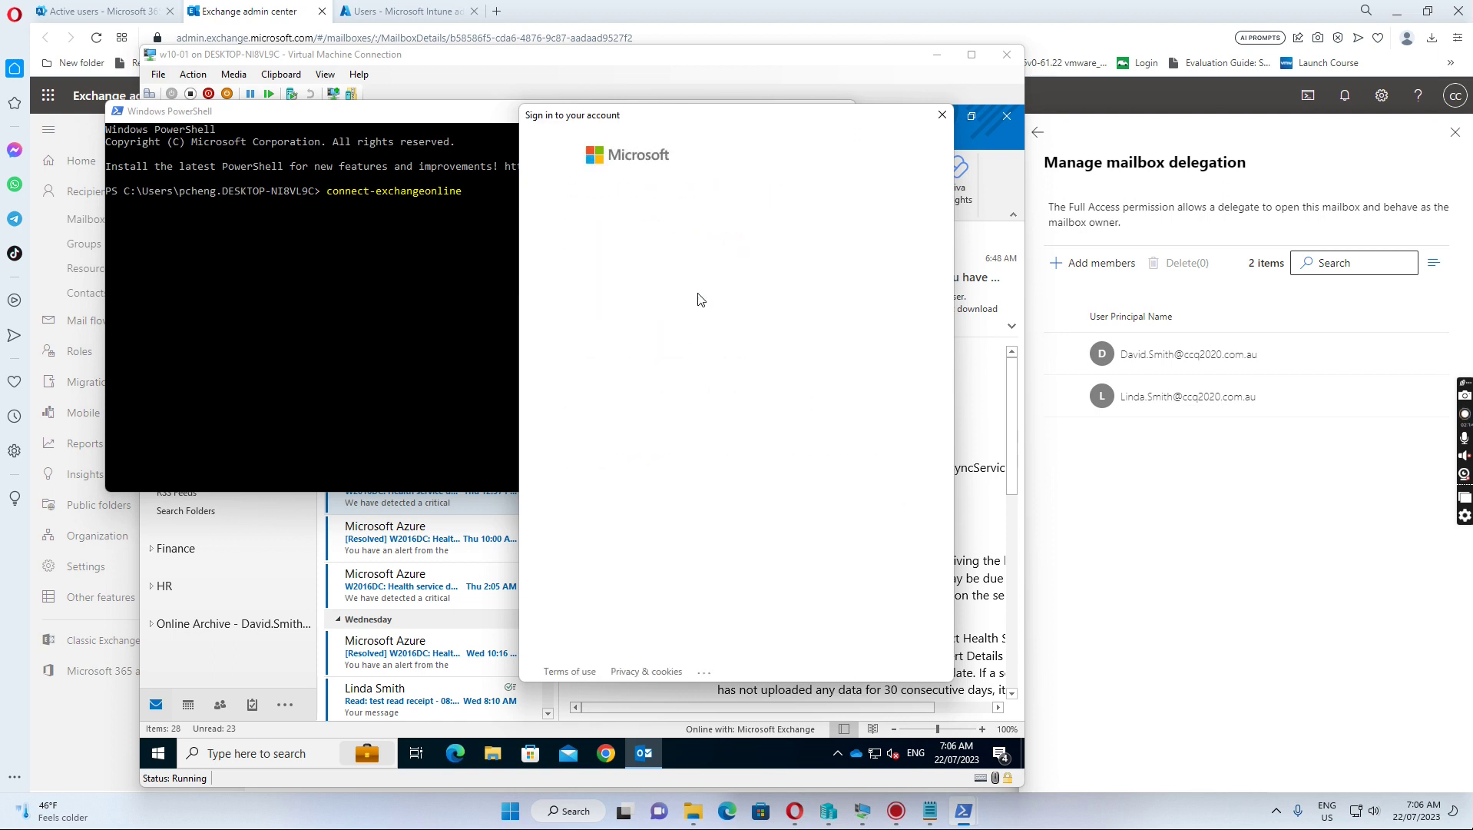
{"action": "type", "text": "•"}
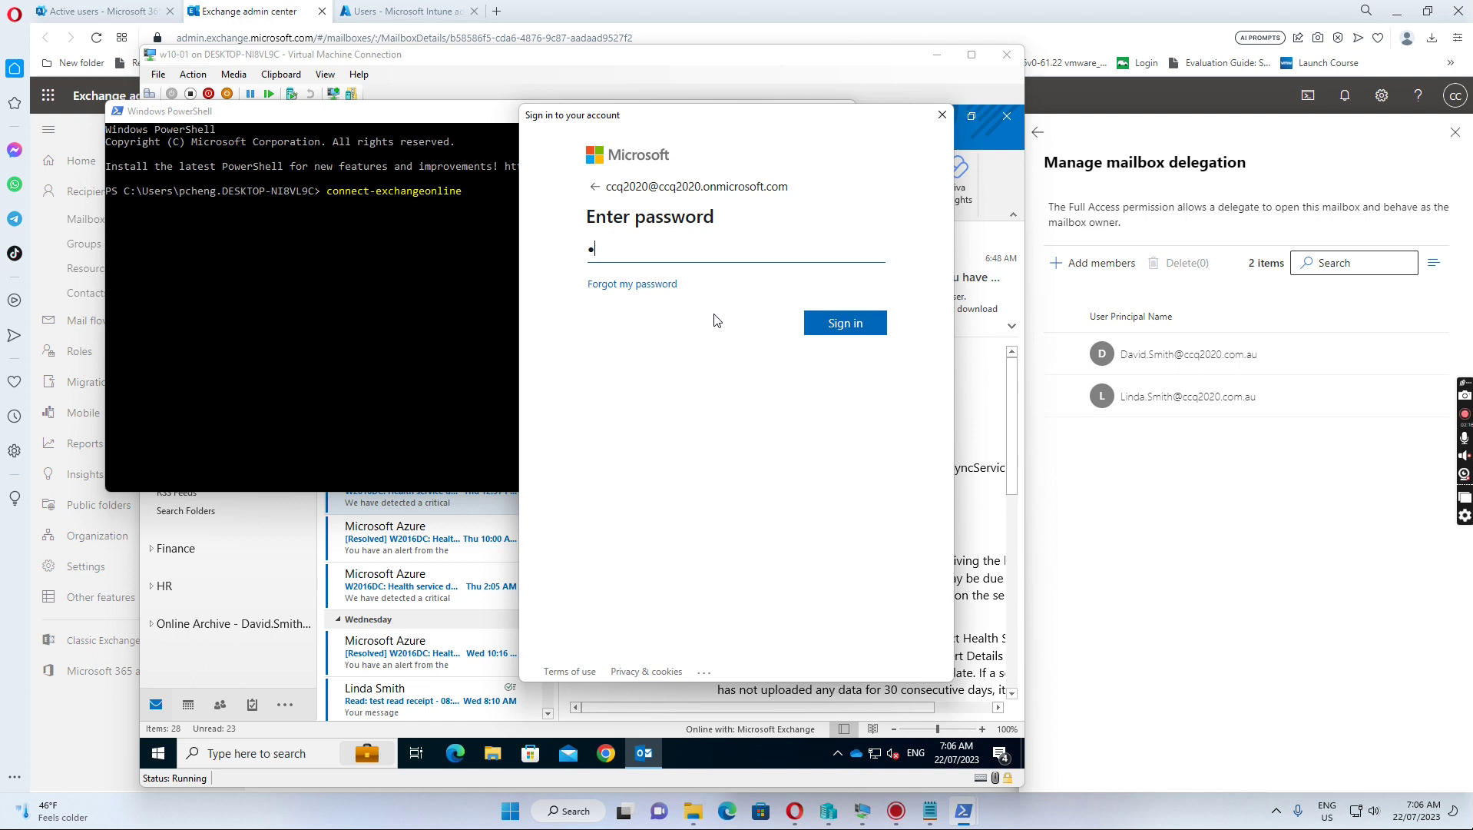
{"action": "type", "text": "••••••"}
{"action": "left_click", "coordinate": [849, 321]}
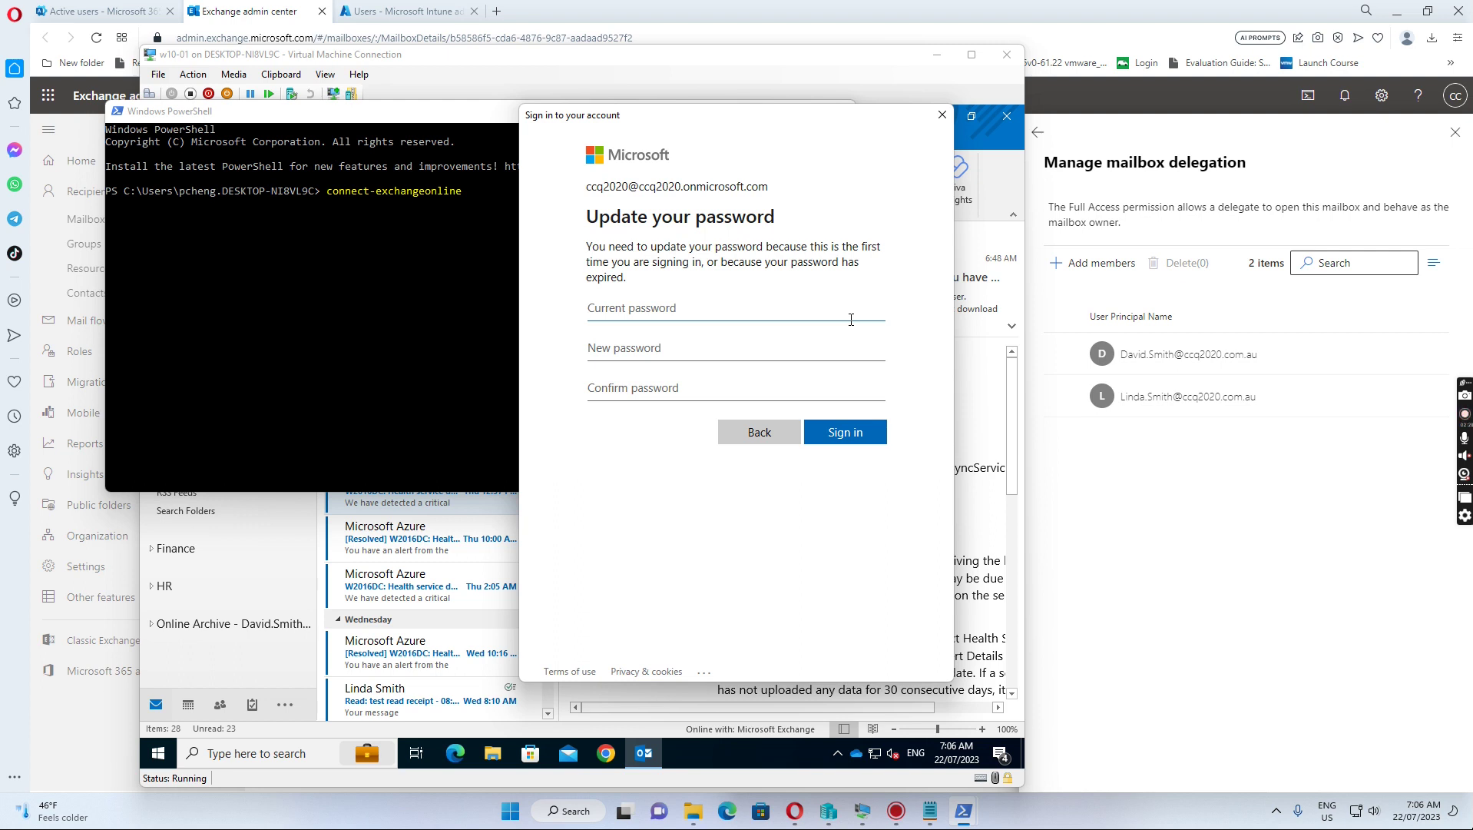
Step: Update the admin's expired password with current, new and confirmed values, then sign in
{"action": "type", "text": "••••••••••••"}
{"action": "key", "text": "Tab"}
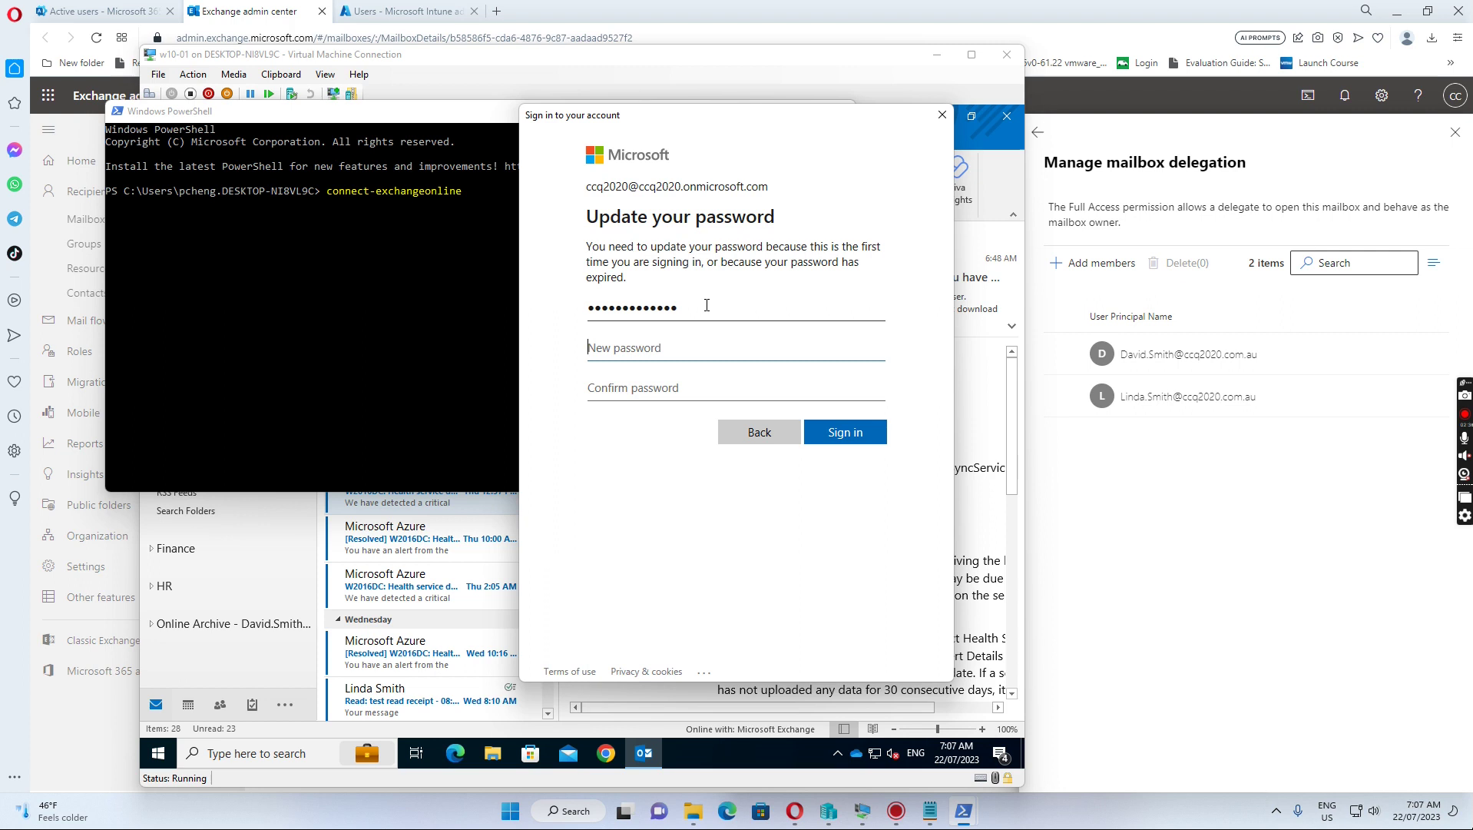
{"action": "left_click", "coordinate": [699, 310]}
{"action": "key", "text": "BackSpace"}
{"action": "type", "text": "••"}
{"action": "key", "text": "Tab"}
{"action": "type", "text": "•"}
{"action": "key", "text": "Tab"}
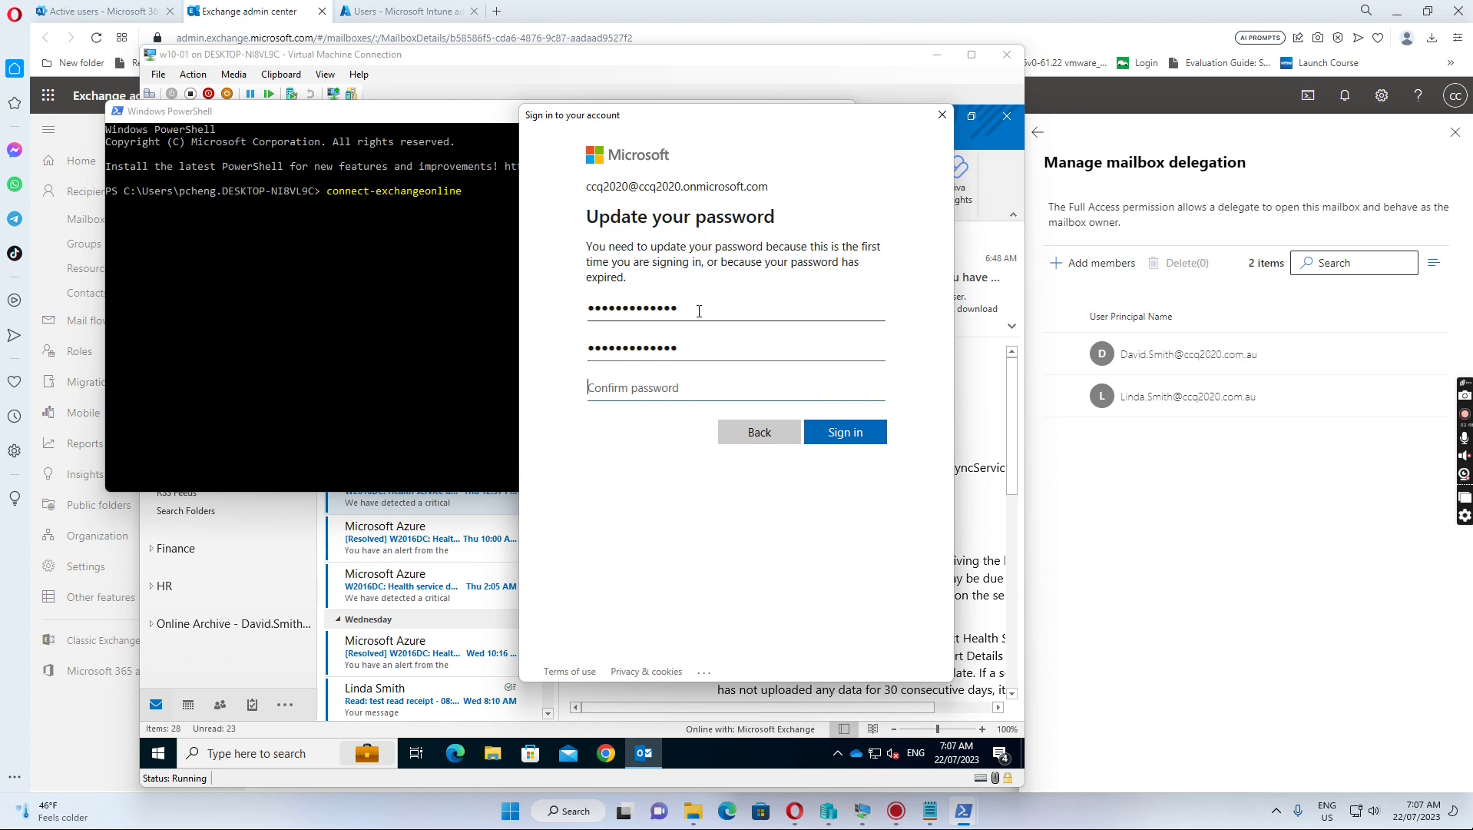
{"action": "type", "text": "•"}
{"action": "left_click", "coordinate": [837, 435]}
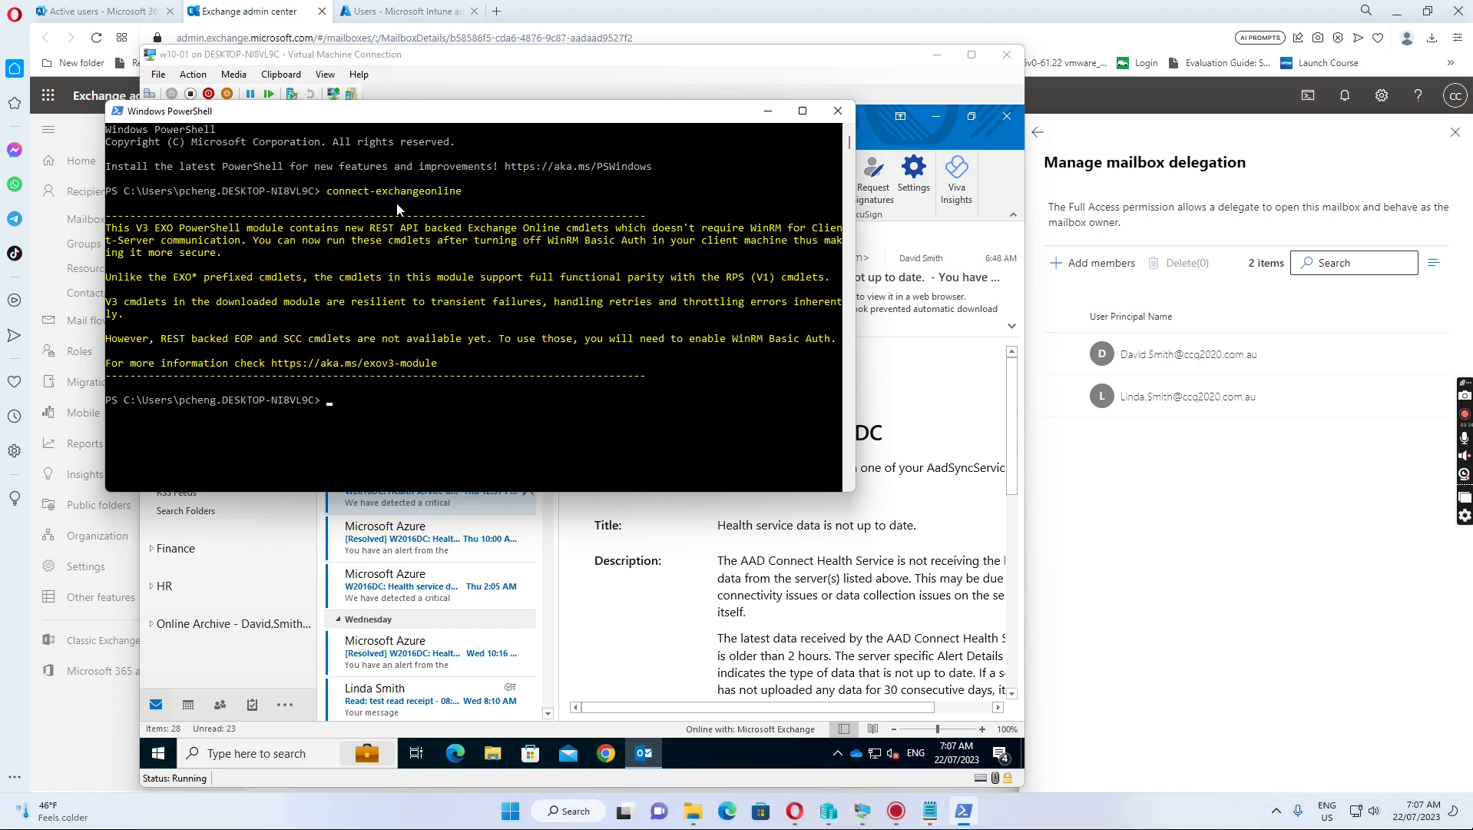
Step: Paste the saved Remove-MailboxPermission command into PowerShell and confirm removing the user's HR Full Access
{"action": "left_click", "coordinate": [931, 811]}
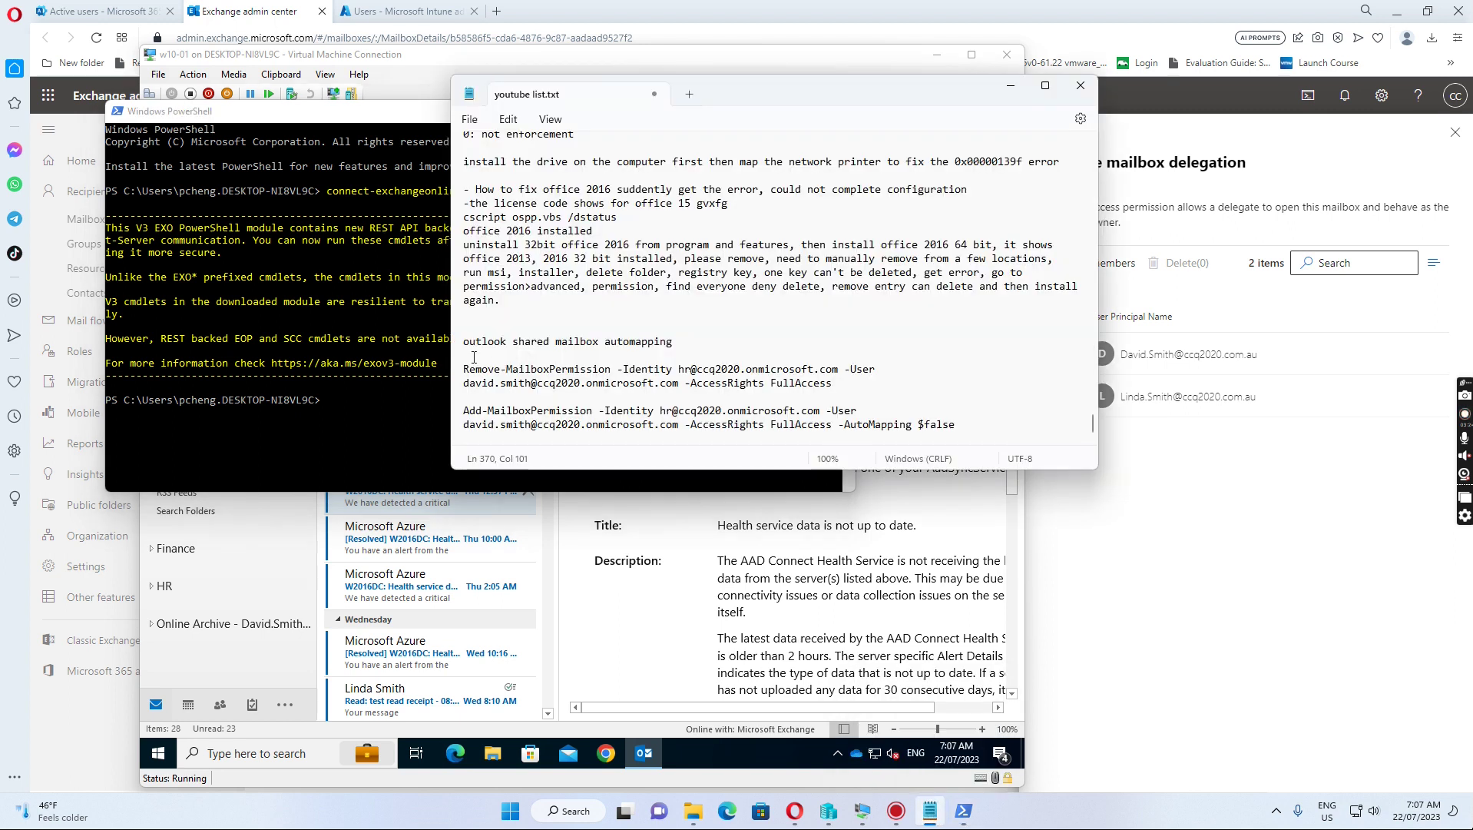
{"action": "left_click_drag", "start_coordinate": [464, 373], "coordinate": [838, 384]}
{"action": "key", "text": "ctrl+c"}
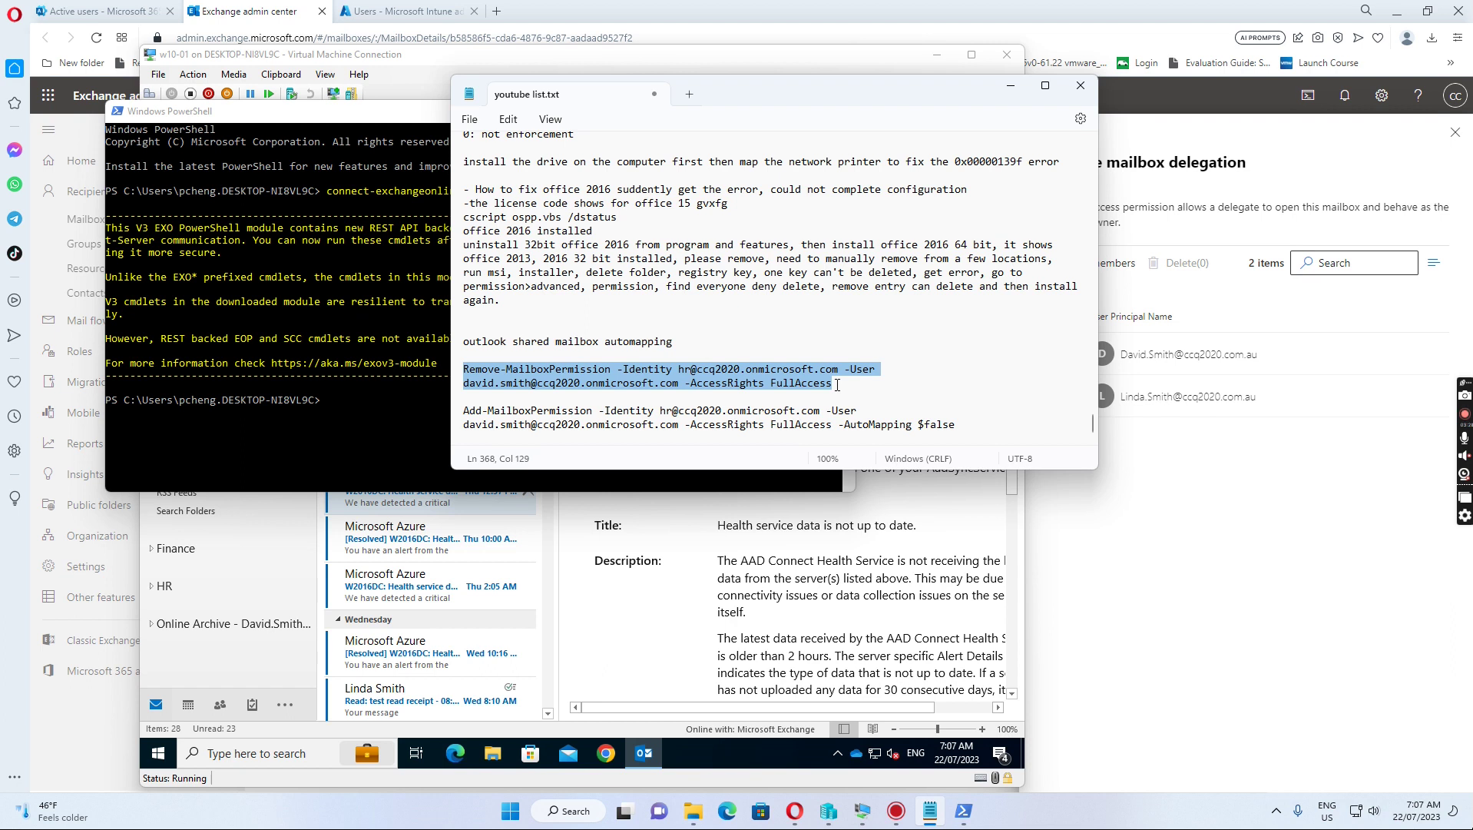
{"action": "left_click", "coordinate": [350, 396]}
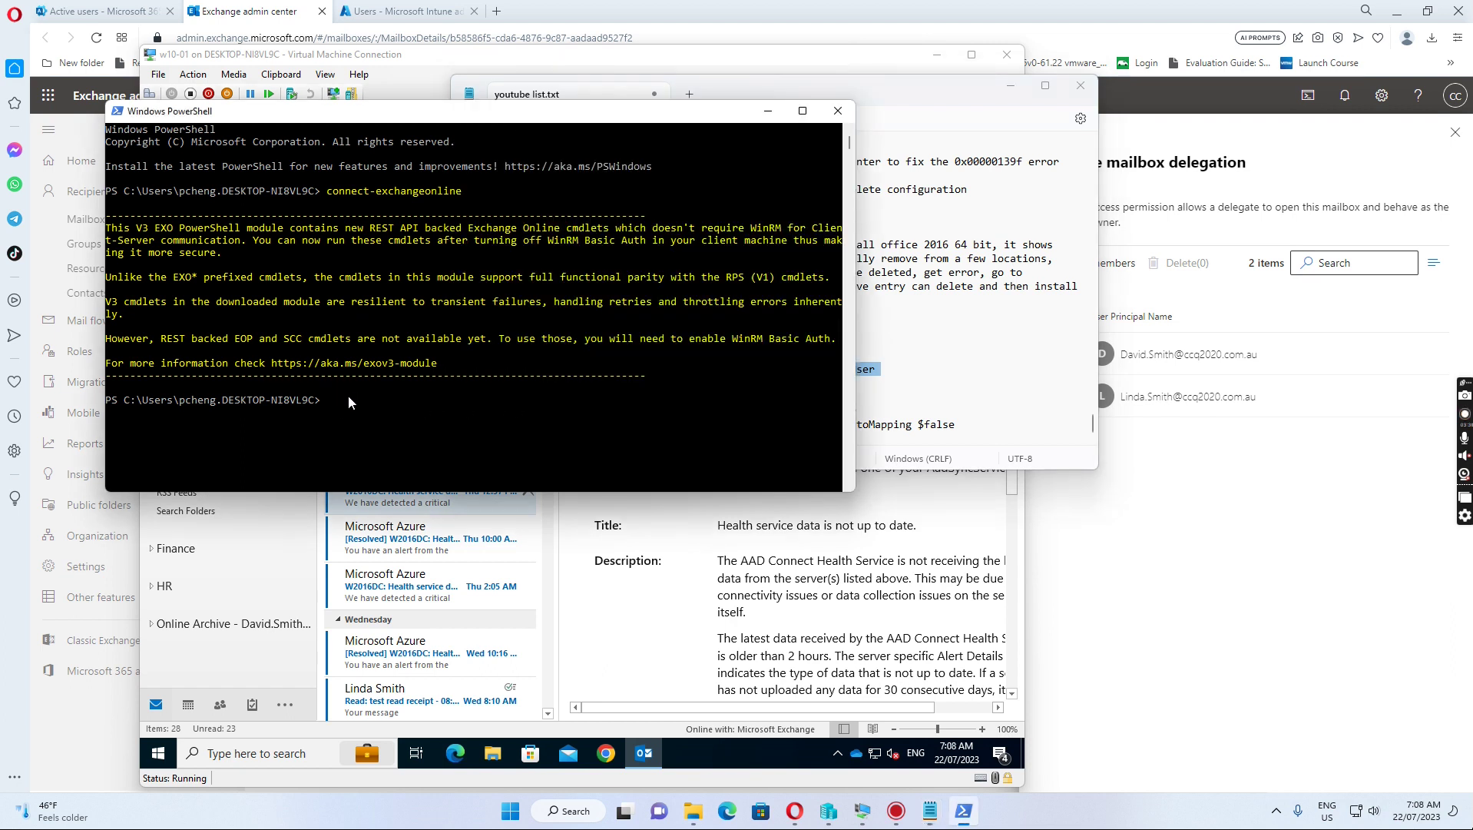
{"action": "key", "text": "ctrl+v"}
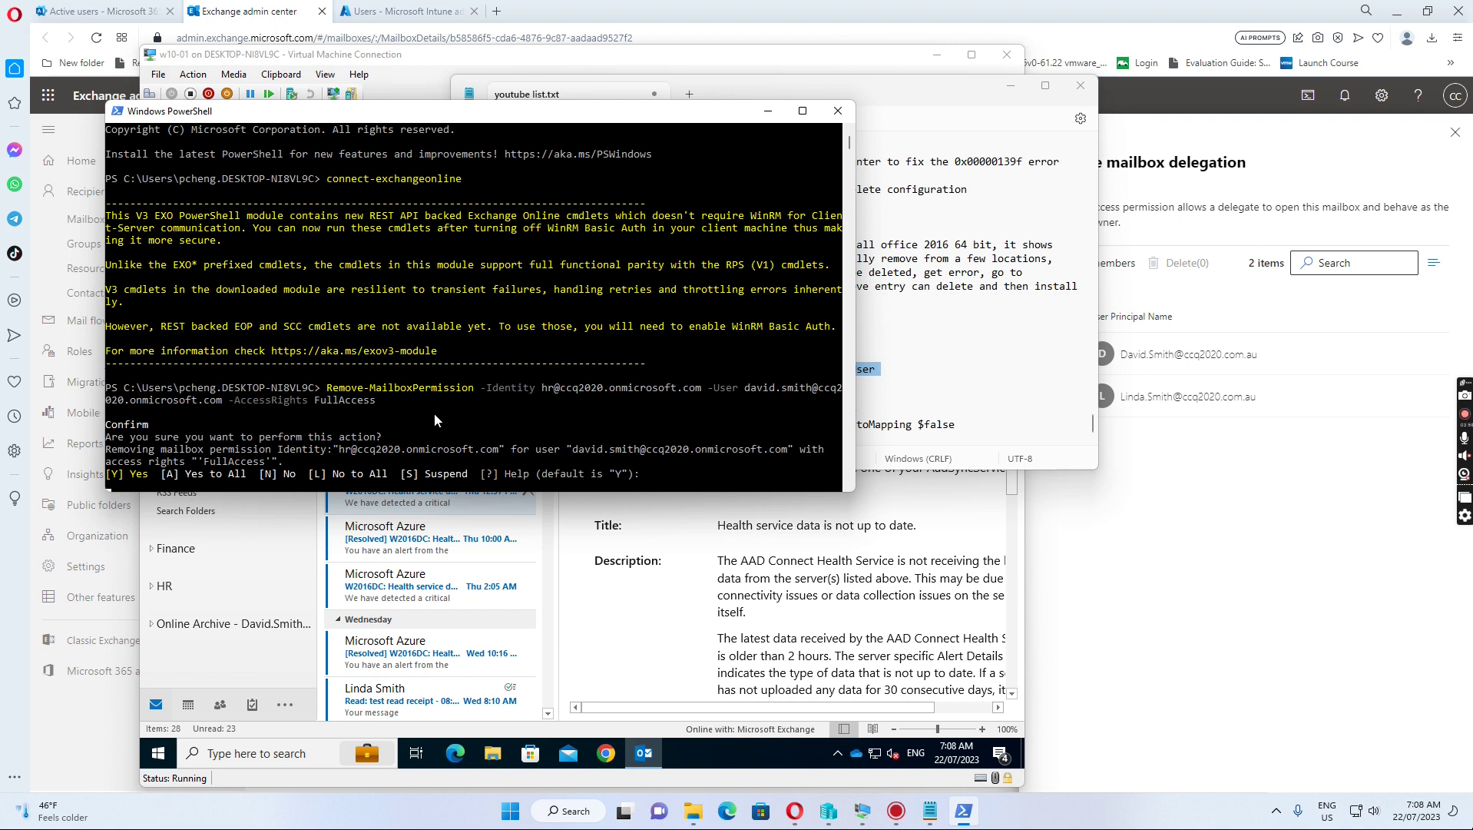
{"action": "key", "text": "Return"}
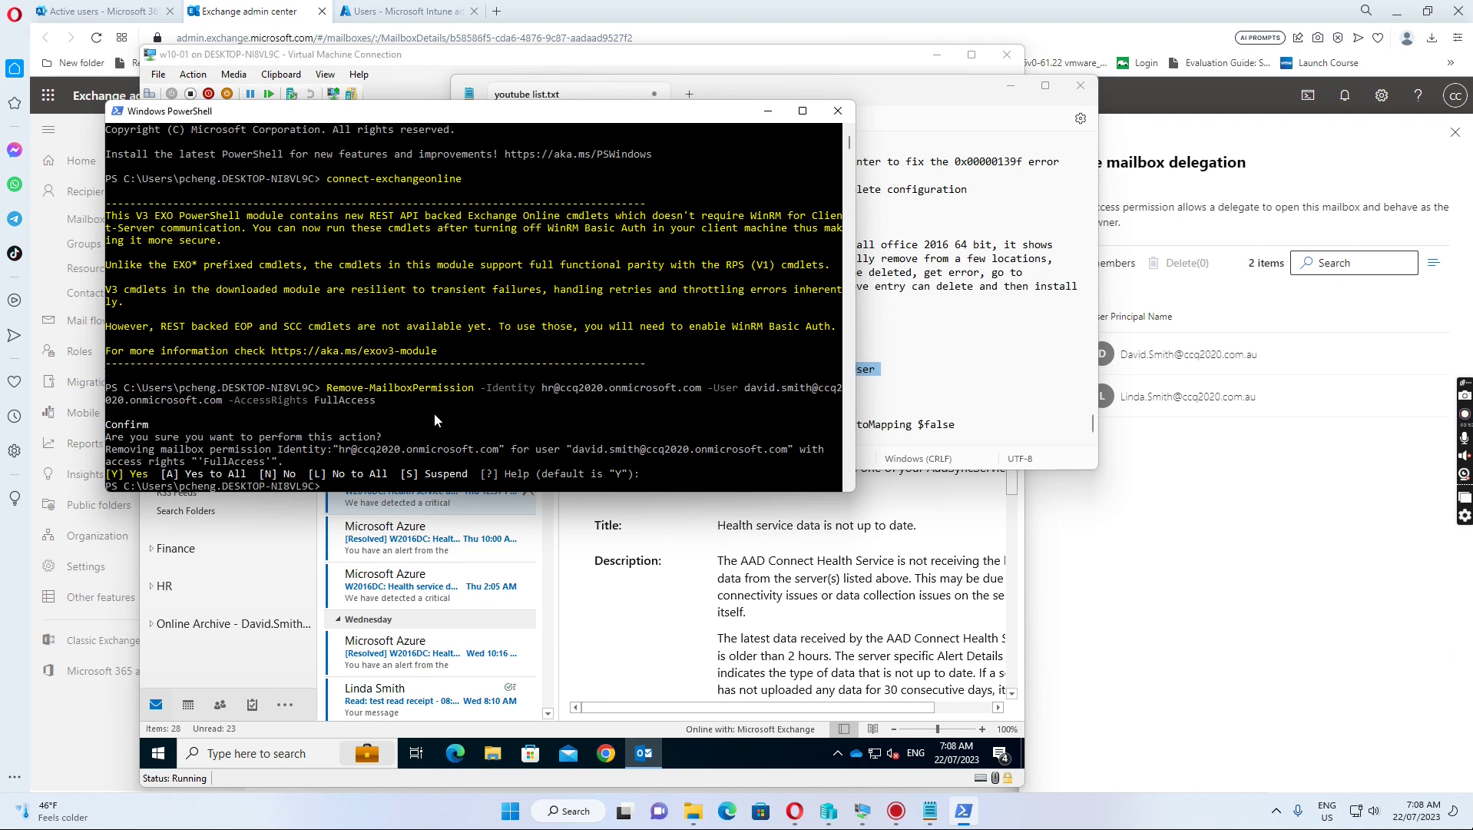
{"action": "left_click", "coordinate": [999, 349]}
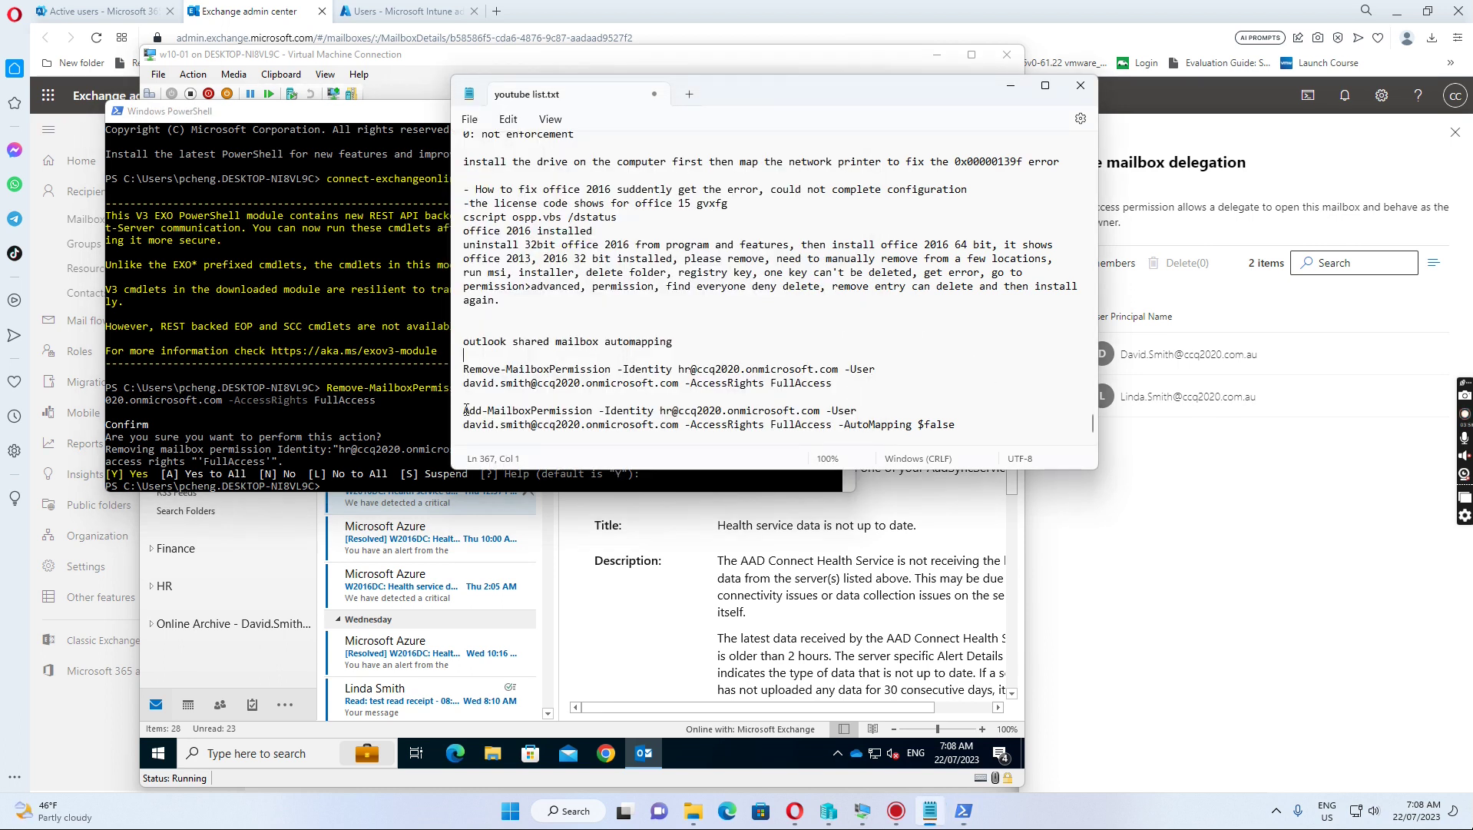
Step: Run the saved Add-MailboxPermission command with -AutoMapping $false, removing the duplicated pasted text first
{"action": "left_click_drag", "start_coordinate": [464, 411], "coordinate": [964, 426]}
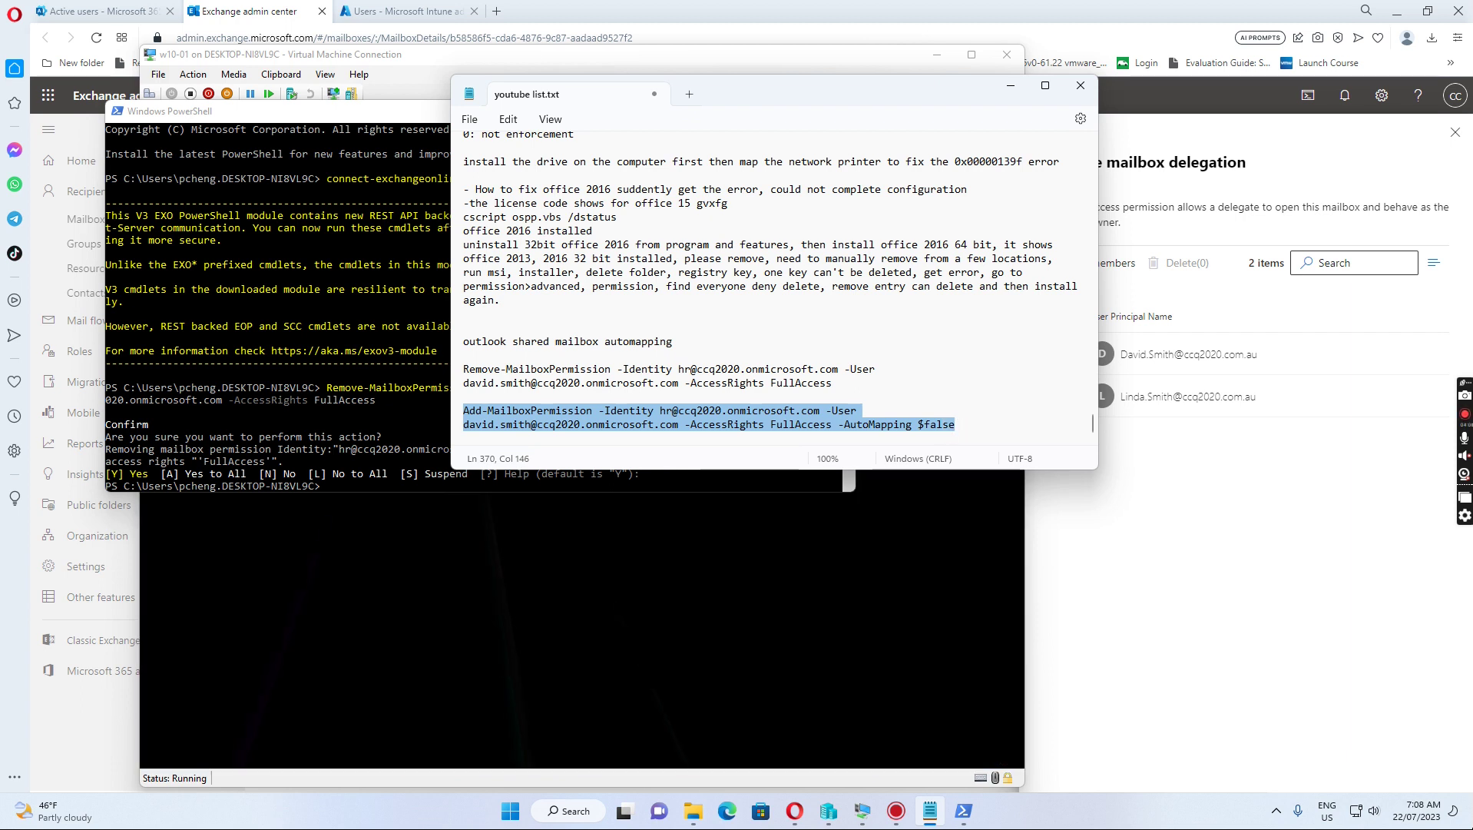
{"action": "left_click", "coordinate": [337, 487]}
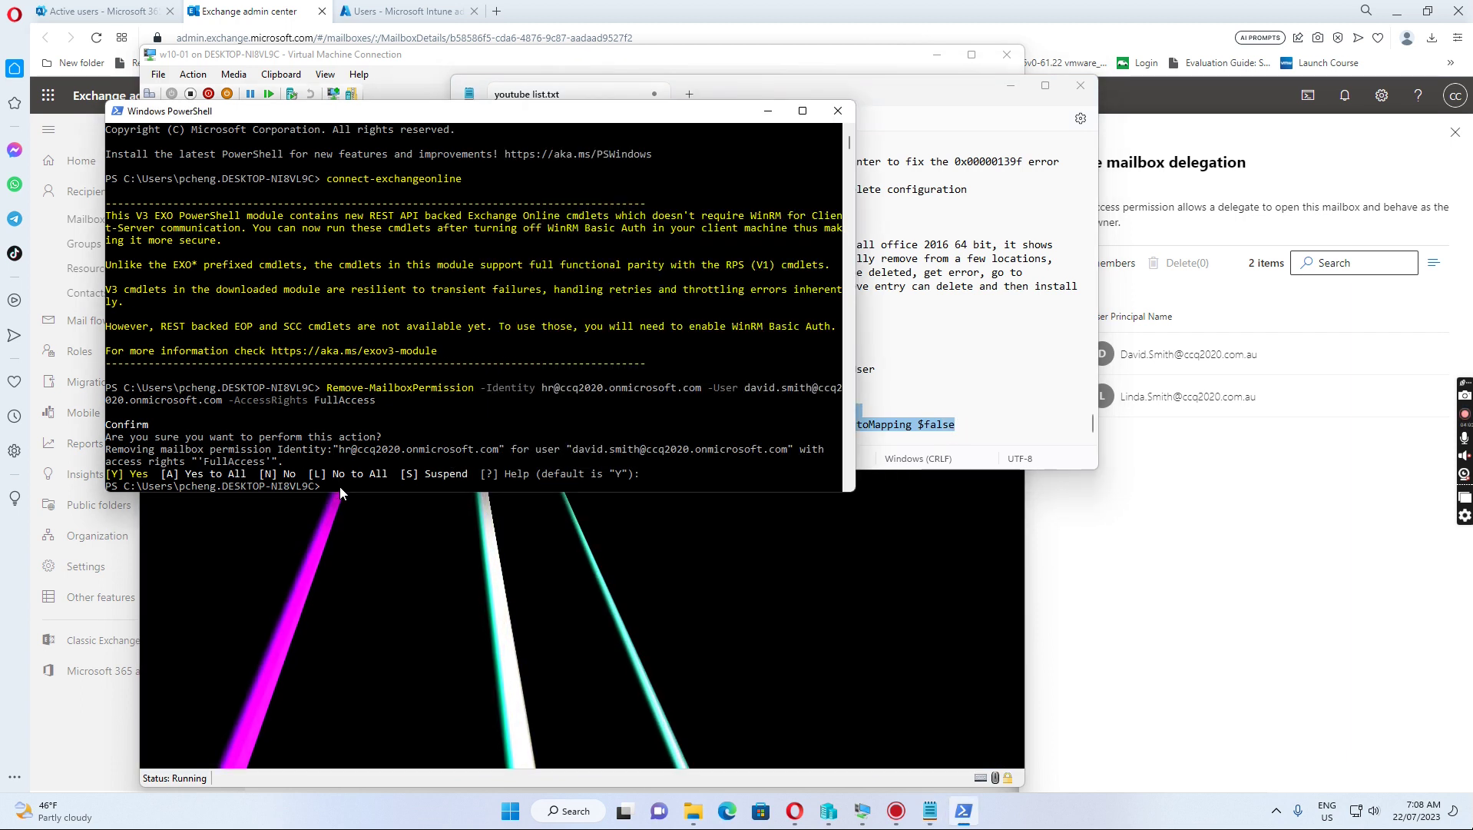
{"action": "key", "text": "ctrl+v"}
{"action": "key", "text": "ctrl+v"}
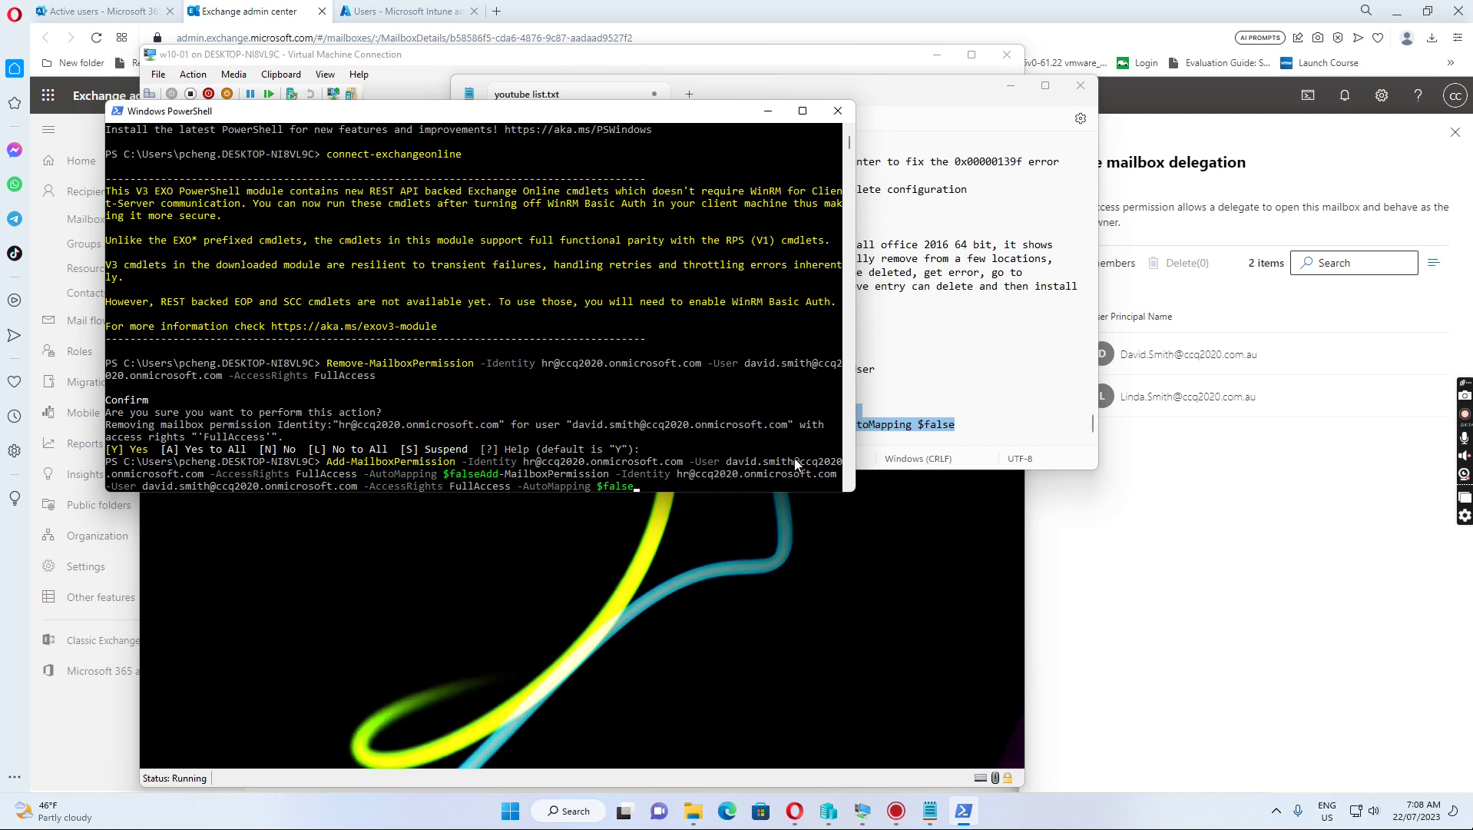
{"action": "key", "text": "BackSpace"}
{"action": "key", "text": "BackSpace"}
{"action": "key", "text": "BackSpace"}
{"action": "key", "text": "BackSpace"}
{"action": "key", "text": "BackSpace"}
{"action": "key", "text": "BackSpace"}
{"action": "key", "text": "BackSpace"}
{"action": "key", "text": "BackSpace"}
{"action": "key", "text": "BackSpace"}
{"action": "key", "text": "BackSpace"}
{"action": "key", "text": "BackSpace"}
{"action": "key", "text": "BackSpace"}
{"action": "key", "text": "BackSpace"}
{"action": "key", "text": "BackSpace"}
{"action": "key", "text": "BackSpace"}
{"action": "key", "text": "BackSpace"}
{"action": "key", "text": "BackSpace"}
{"action": "key", "text": "BackSpace"}
{"action": "key", "text": "BackSpace"}
{"action": "key", "text": "BackSpace"}
{"action": "key", "text": "BackSpace"}
{"action": "key", "text": "BackSpace"}
{"action": "key", "text": "BackSpace"}
{"action": "key", "text": "BackSpace"}
{"action": "key", "text": "BackSpace"}
{"action": "key", "text": "BackSpace"}
{"action": "key", "text": "BackSpace"}
{"action": "key", "text": "BackSpace"}
{"action": "key", "text": "BackSpace"}
{"action": "key", "text": "BackSpace"}
{"action": "key", "text": "BackSpace"}
{"action": "key", "text": "BackSpace"}
{"action": "key", "text": "BackSpace"}
{"action": "key", "text": "BackSpace"}
{"action": "key", "text": "BackSpace"}
{"action": "key", "text": "BackSpace"}
{"action": "key", "text": "BackSpace"}
{"action": "key", "text": "BackSpace"}
{"action": "key", "text": "BackSpace"}
{"action": "key", "text": "BackSpace"}
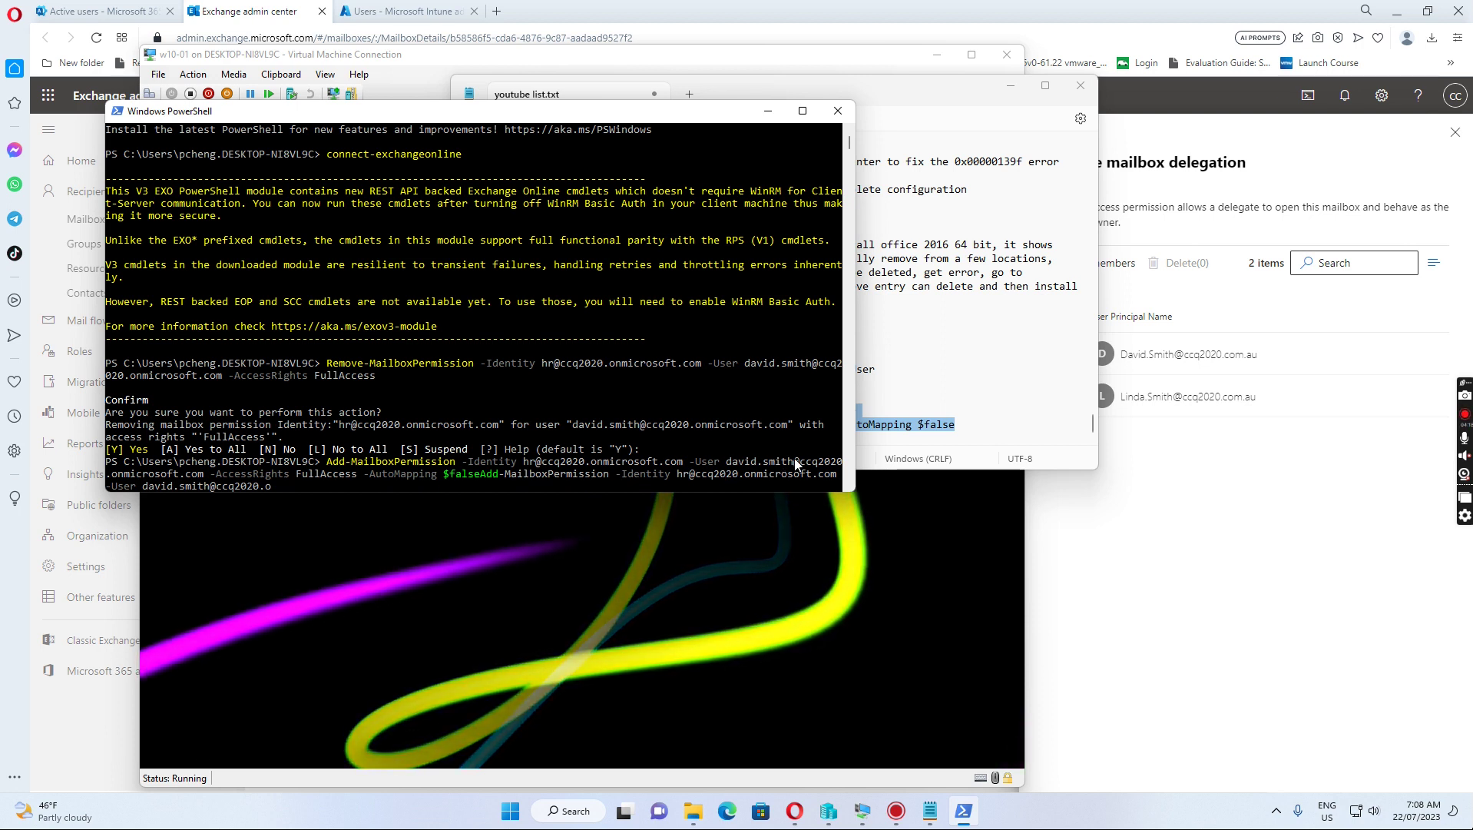
{"action": "key", "text": "BackSpace"}
{"action": "key", "text": "BackSpace"}
{"action": "key", "text": "BackSpace"}
{"action": "key", "text": "BackSpace"}
{"action": "key", "text": "BackSpace"}
{"action": "key", "text": "BackSpace"}
{"action": "key", "text": "BackSpace"}
{"action": "key", "text": "BackSpace"}
{"action": "key", "text": "BackSpace"}
{"action": "key", "text": "BackSpace"}
{"action": "key", "text": "BackSpace"}
{"action": "key", "text": "BackSpace"}
{"action": "key", "text": "BackSpace"}
{"action": "key", "text": "BackSpace"}
{"action": "key", "text": "BackSpace"}
{"action": "key", "text": "BackSpace"}
{"action": "key", "text": "BackSpace"}
{"action": "key", "text": "BackSpace"}
{"action": "key", "text": "BackSpace"}
{"action": "key", "text": "BackSpace"}
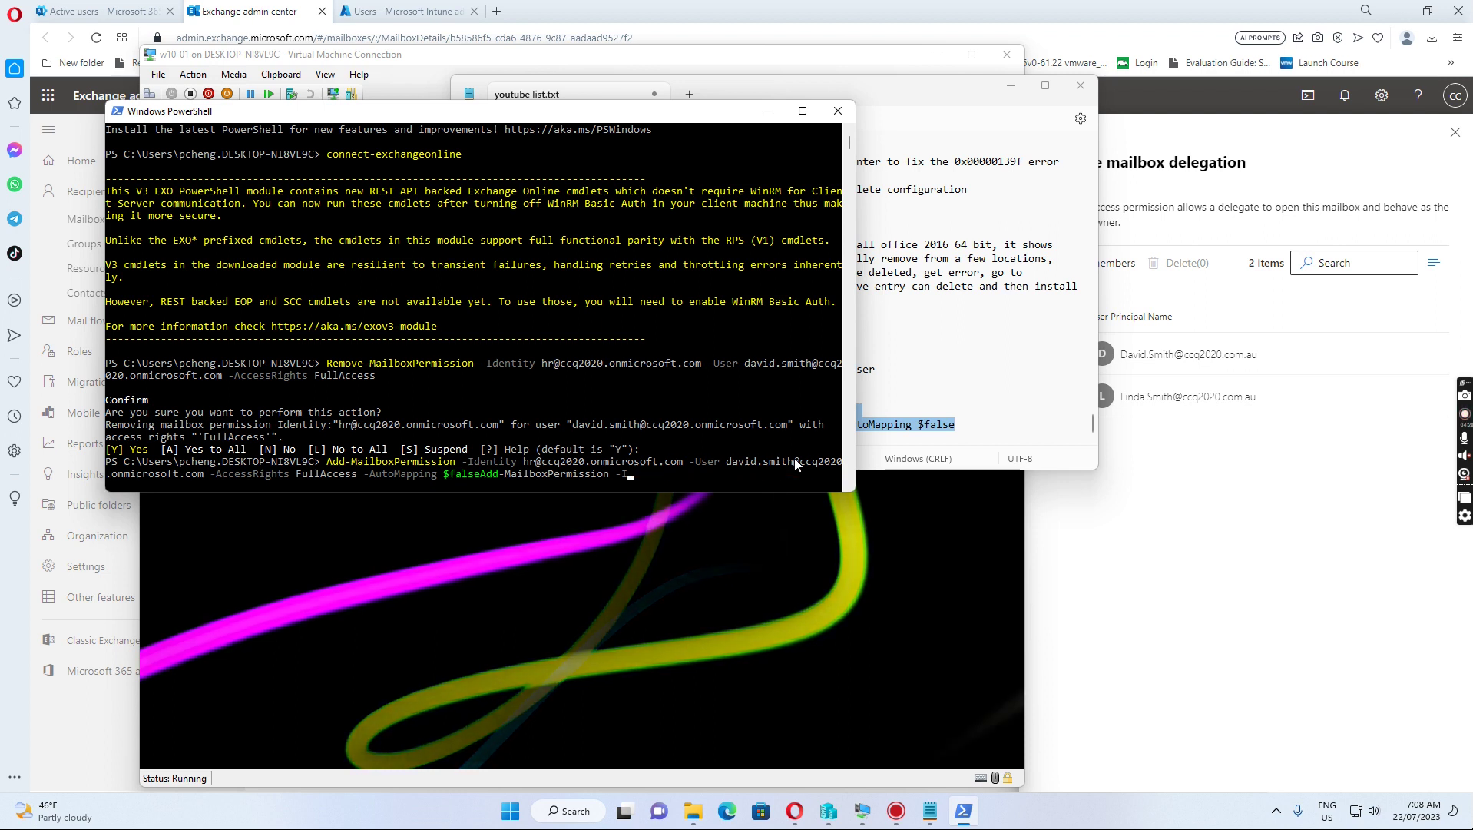
{"action": "key", "text": "BackSpace"}
{"action": "key", "text": "BackSpace"}
{"action": "key", "text": "BackSpace"}
{"action": "key", "text": "BackSpace"}
{"action": "key", "text": "BackSpace"}
{"action": "key", "text": "BackSpace"}
{"action": "key", "text": "BackSpace"}
{"action": "key", "text": "BackSpace"}
{"action": "key", "text": "BackSpace"}
{"action": "key", "text": "BackSpace"}
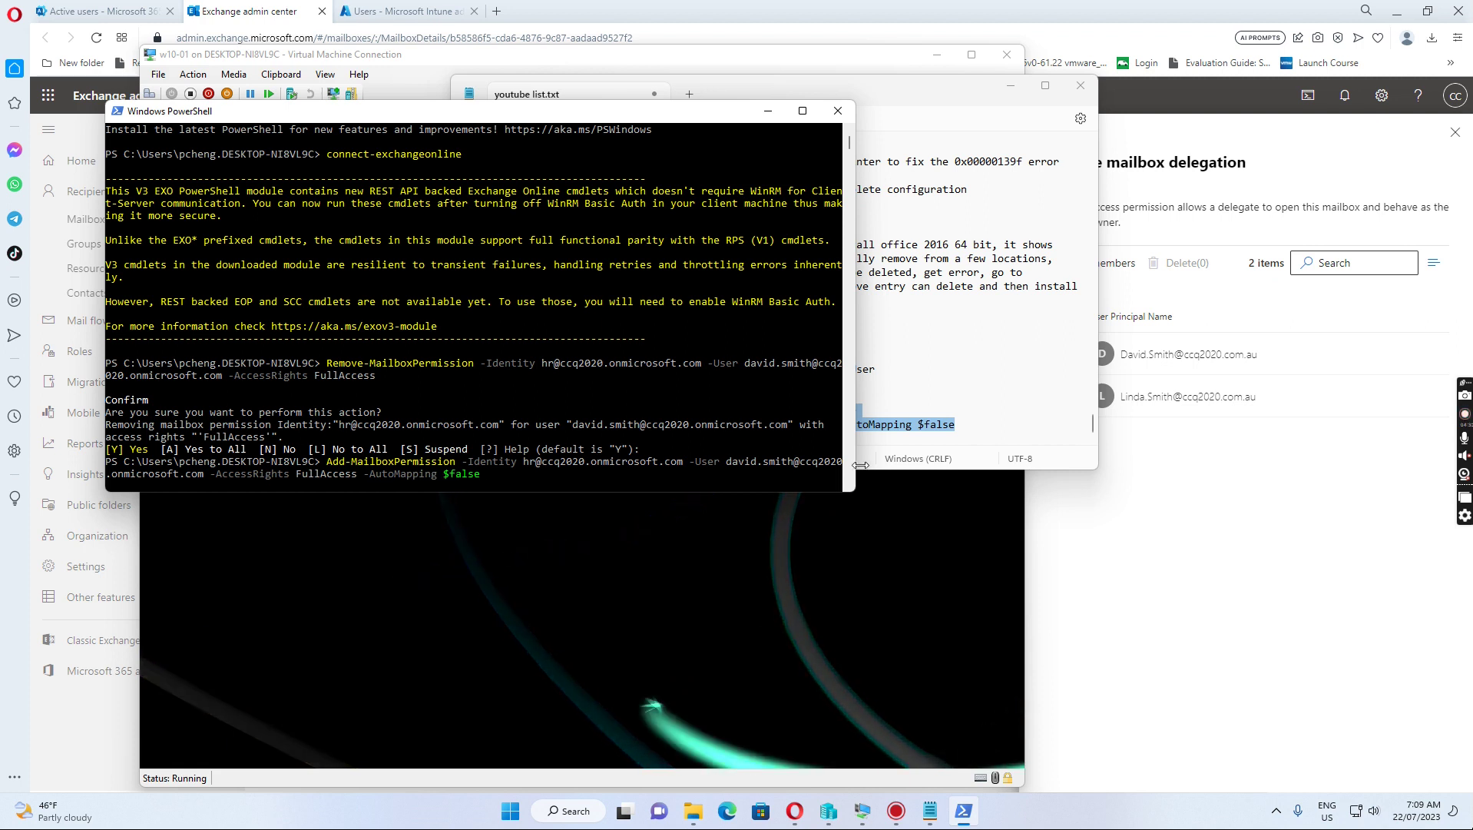
{"action": "key", "text": "Return"}
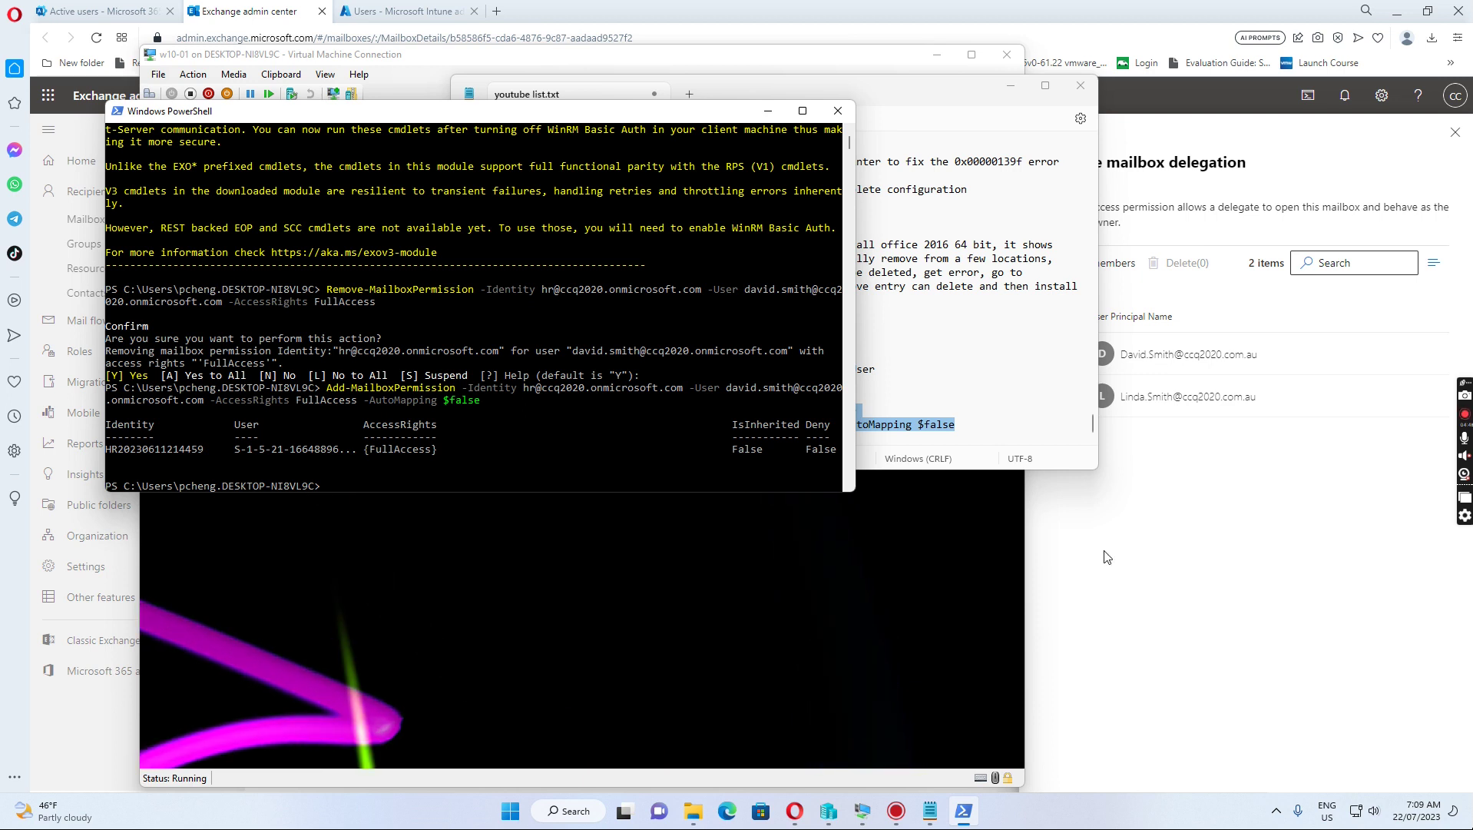
{"action": "left_click", "coordinate": [798, 630]}
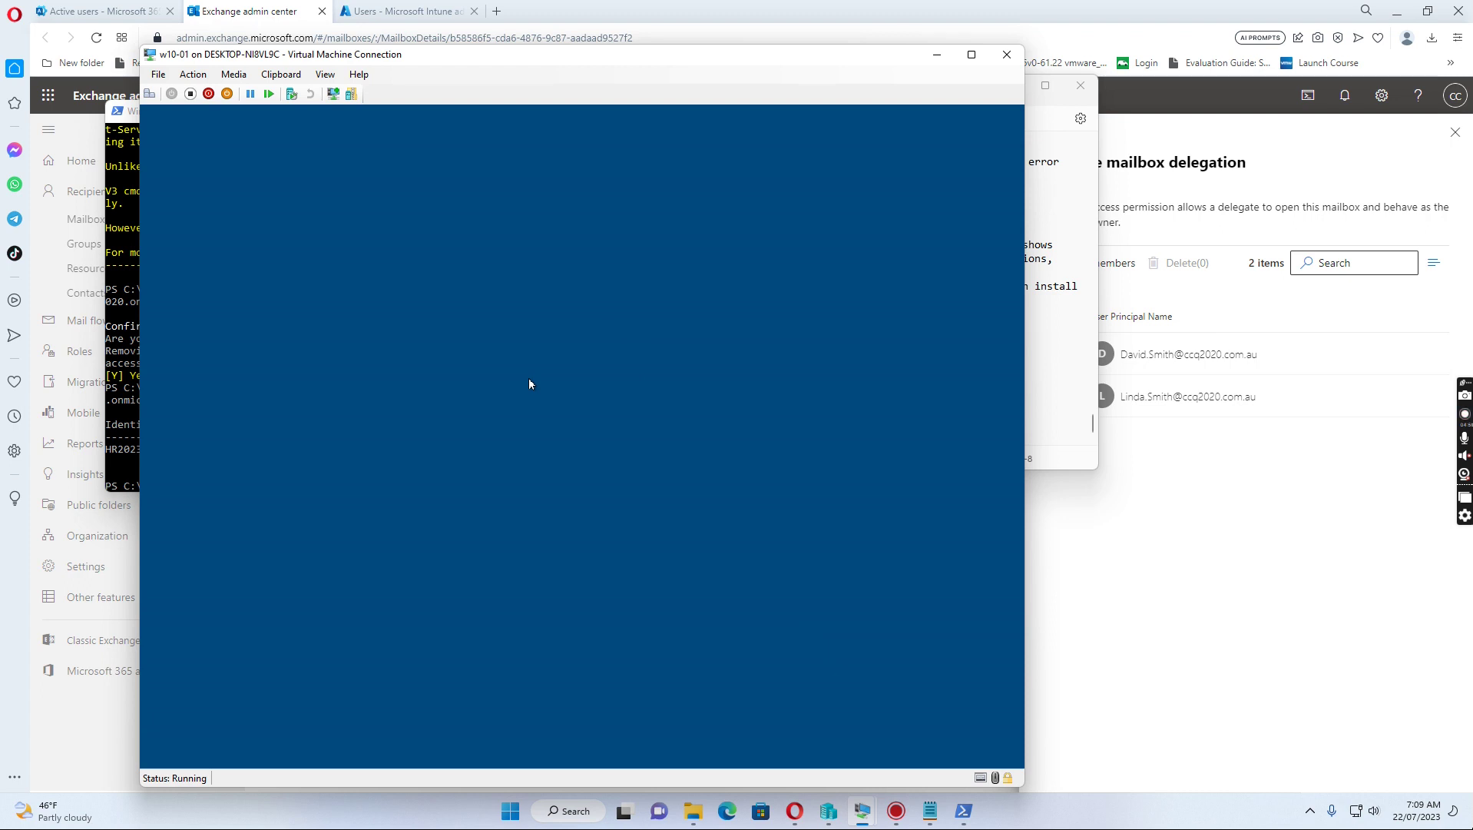
Step: Nudge the VM window up and sign back in with the user's password
{"action": "left_click_drag", "start_coordinate": [616, 63], "coordinate": [614, 36]}
{"action": "left_click", "coordinate": [529, 446]}
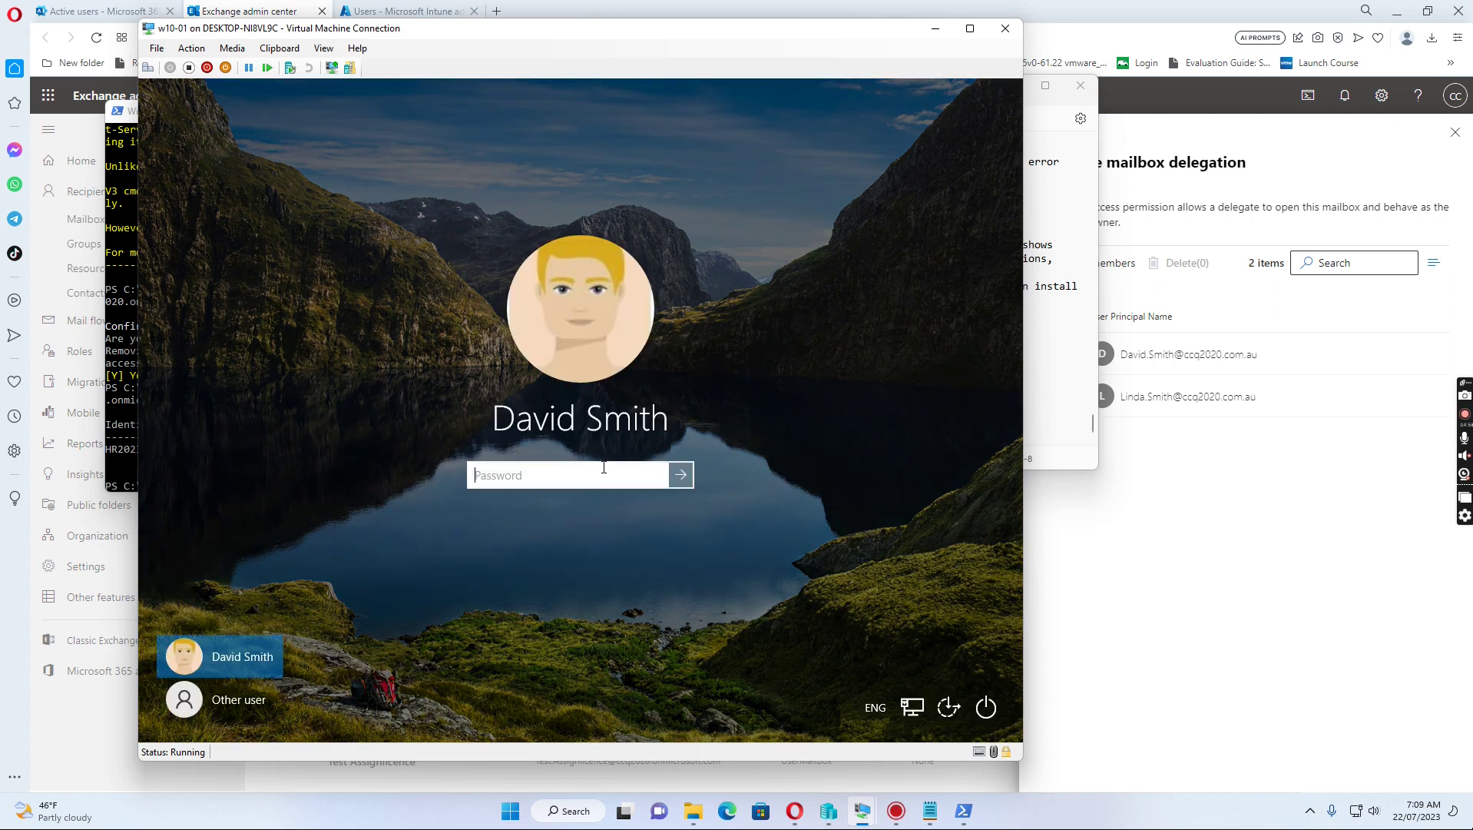
{"action": "type", "text": "••••••••"}
{"action": "key", "text": "Return"}
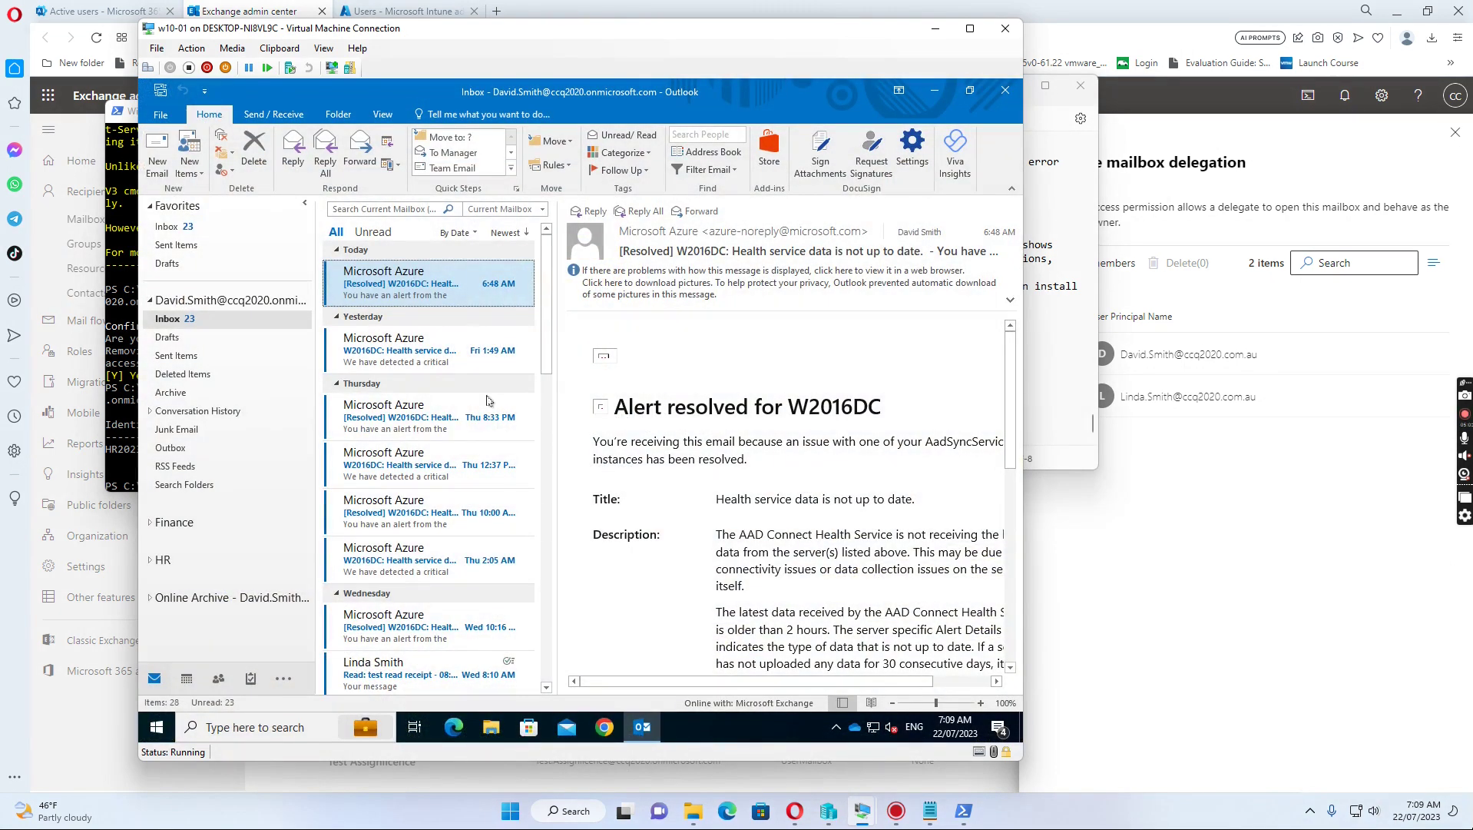
Step: Exit Outlook from the File menu and relaunch Outlook 2016 from Start
{"action": "left_click", "coordinate": [160, 114]}
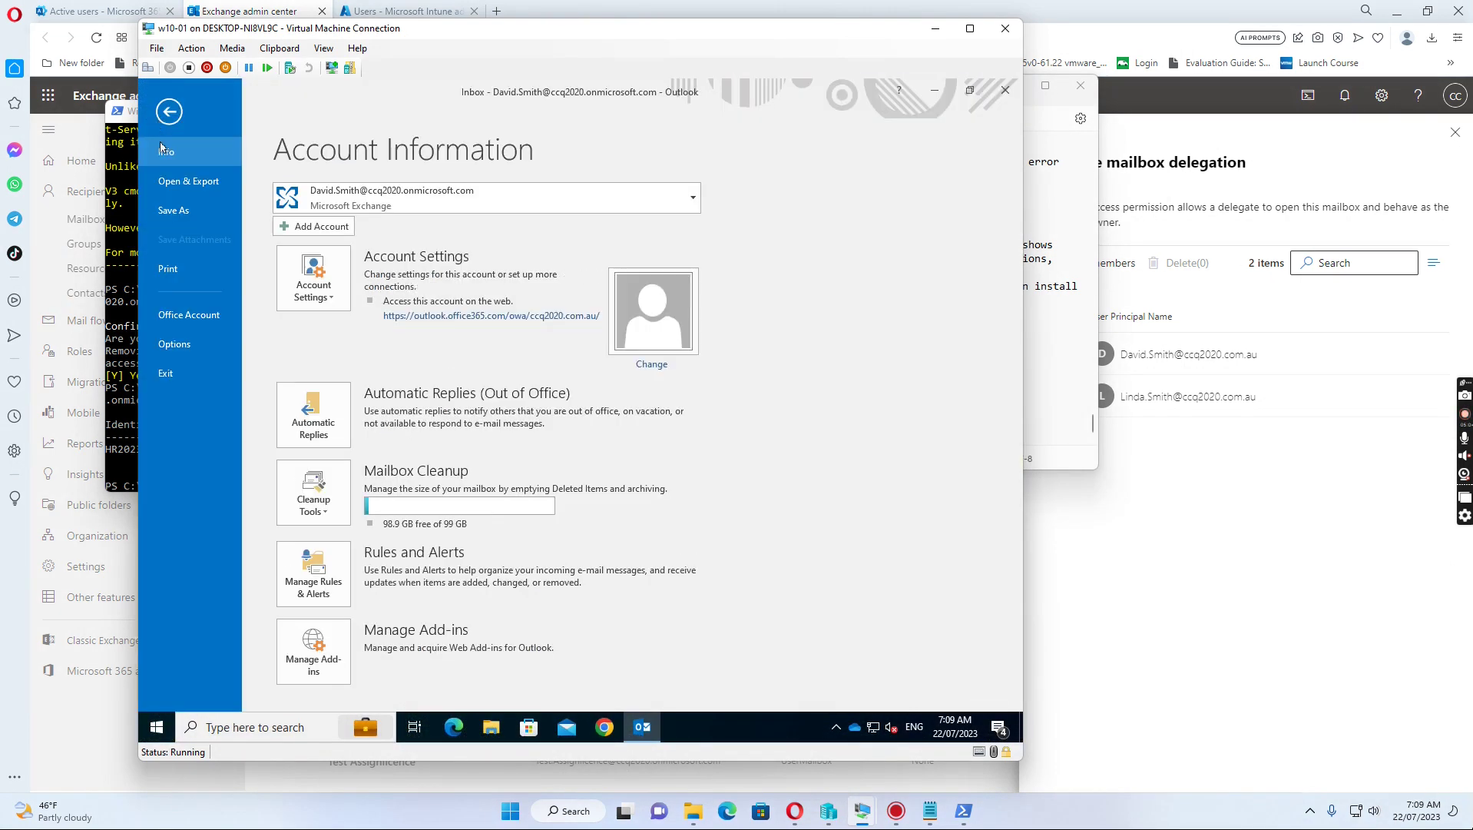
{"action": "left_click", "coordinate": [169, 372]}
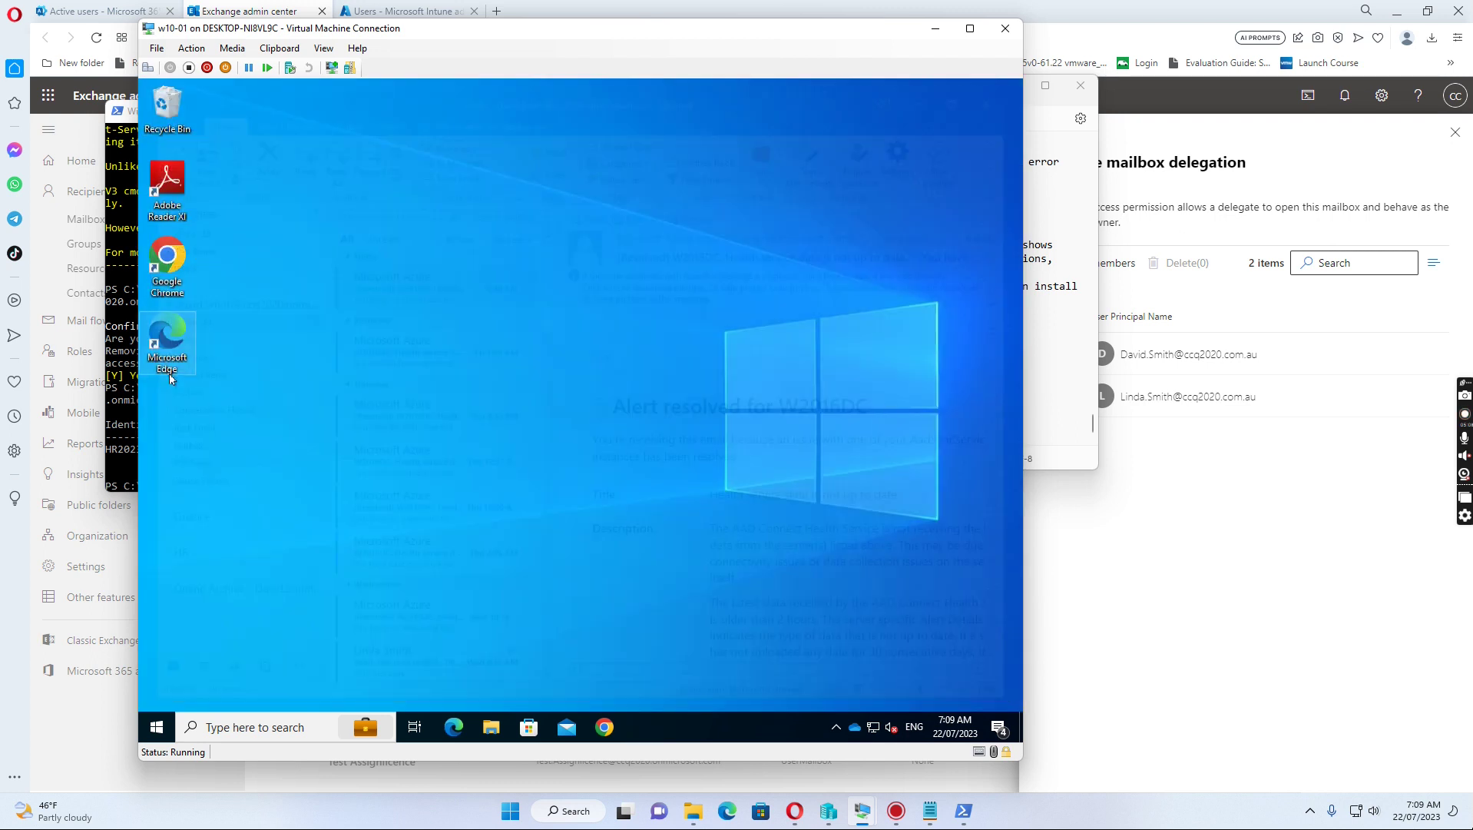
{"action": "left_click", "coordinate": [160, 725]}
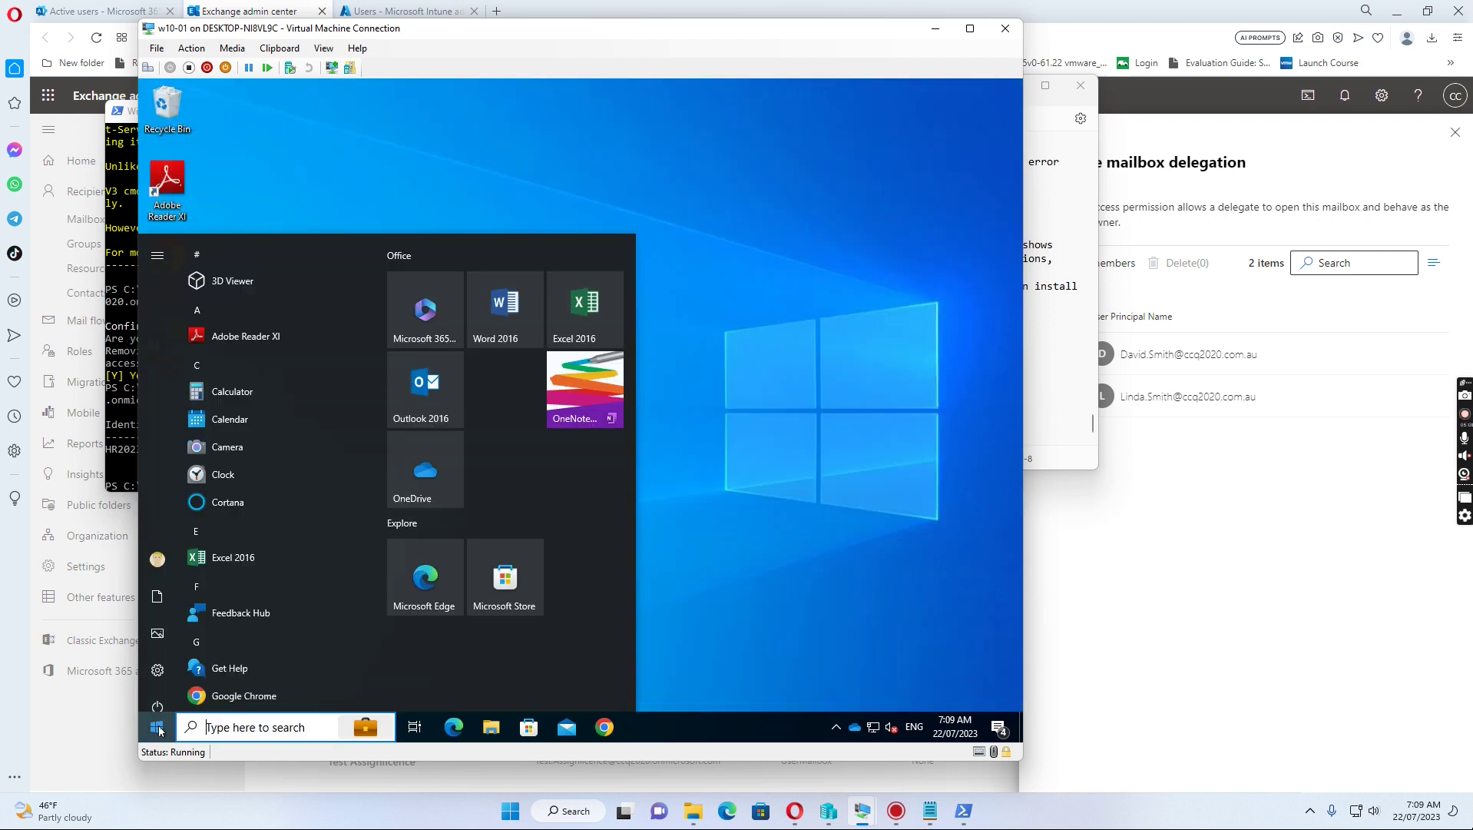
{"action": "left_click", "coordinate": [419, 377]}
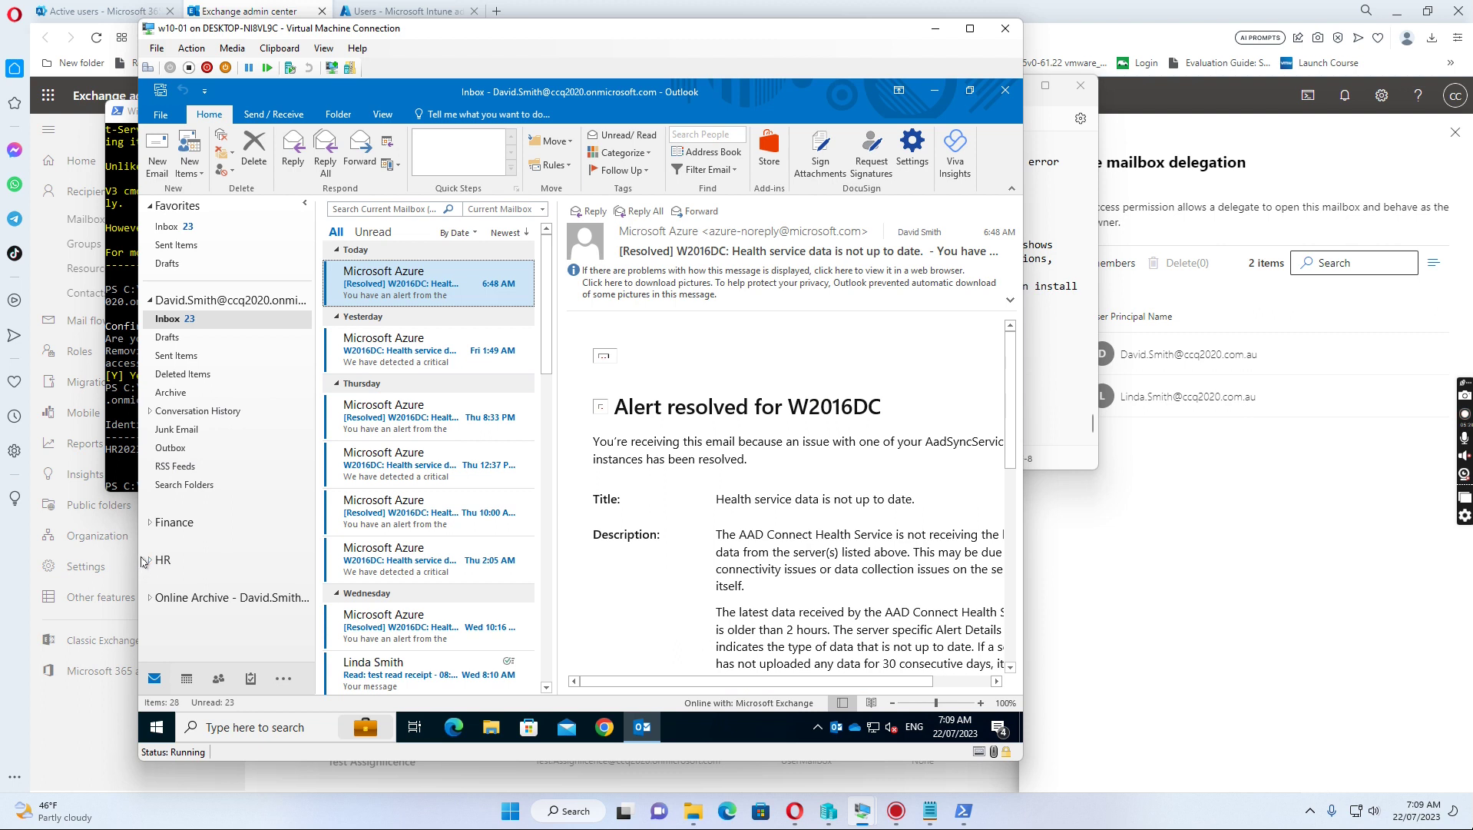
{"action": "left_click", "coordinate": [150, 560]}
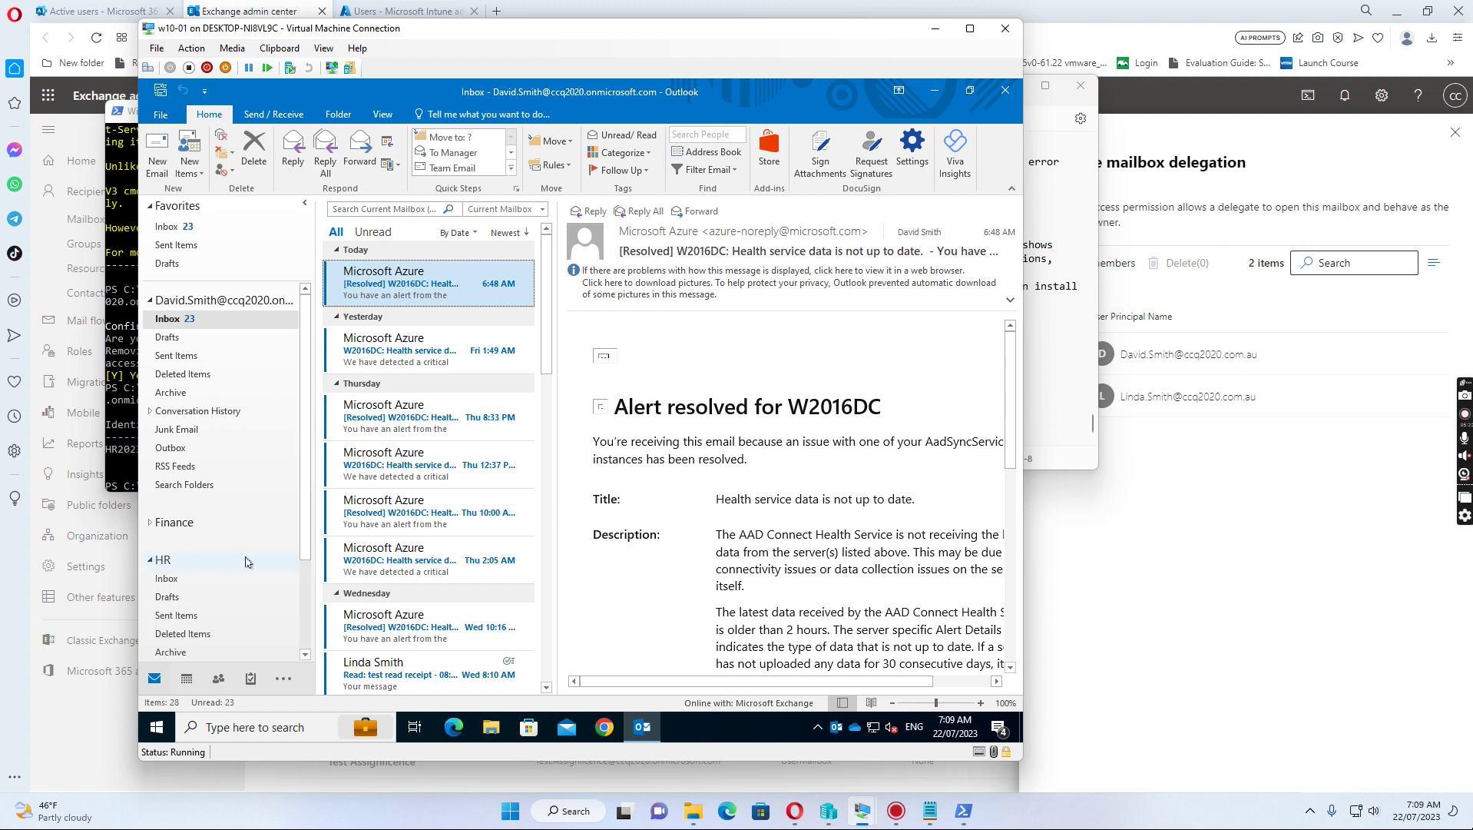
{"action": "right_click", "coordinate": [164, 563]}
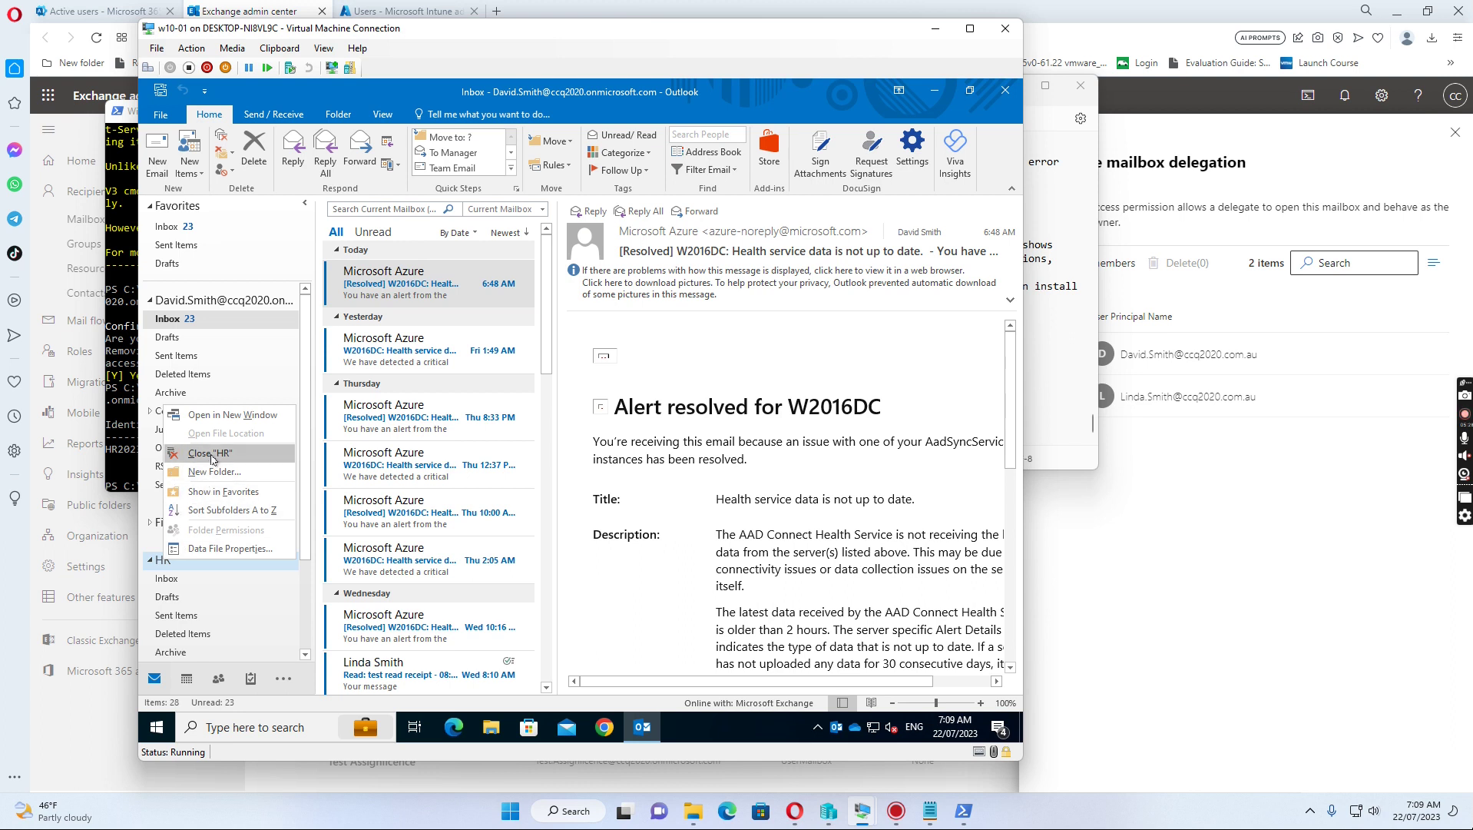
{"action": "left_click", "coordinate": [211, 454]}
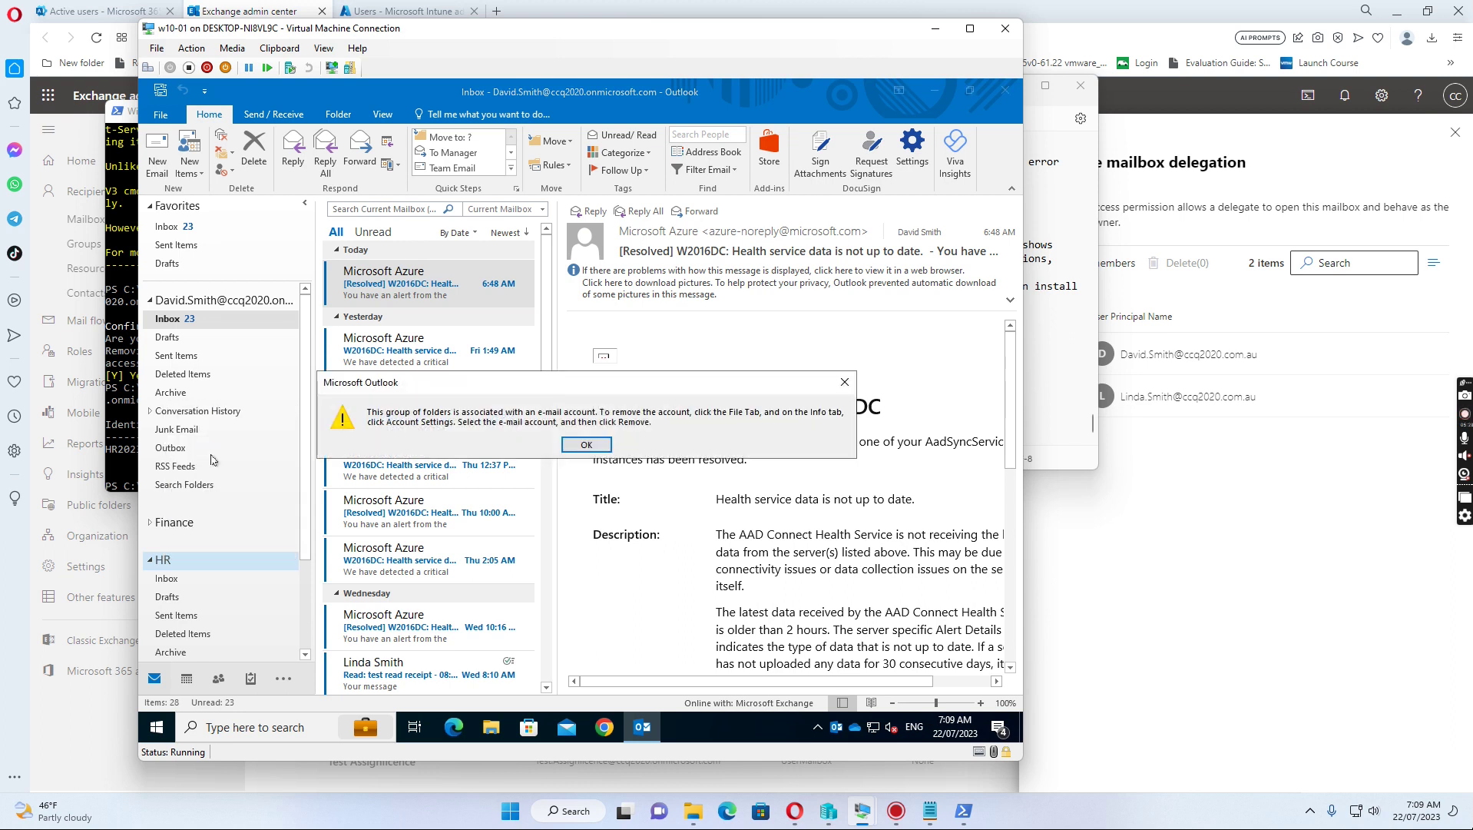
{"action": "left_click", "coordinate": [586, 445]}
{"action": "left_click", "coordinate": [590, 445]}
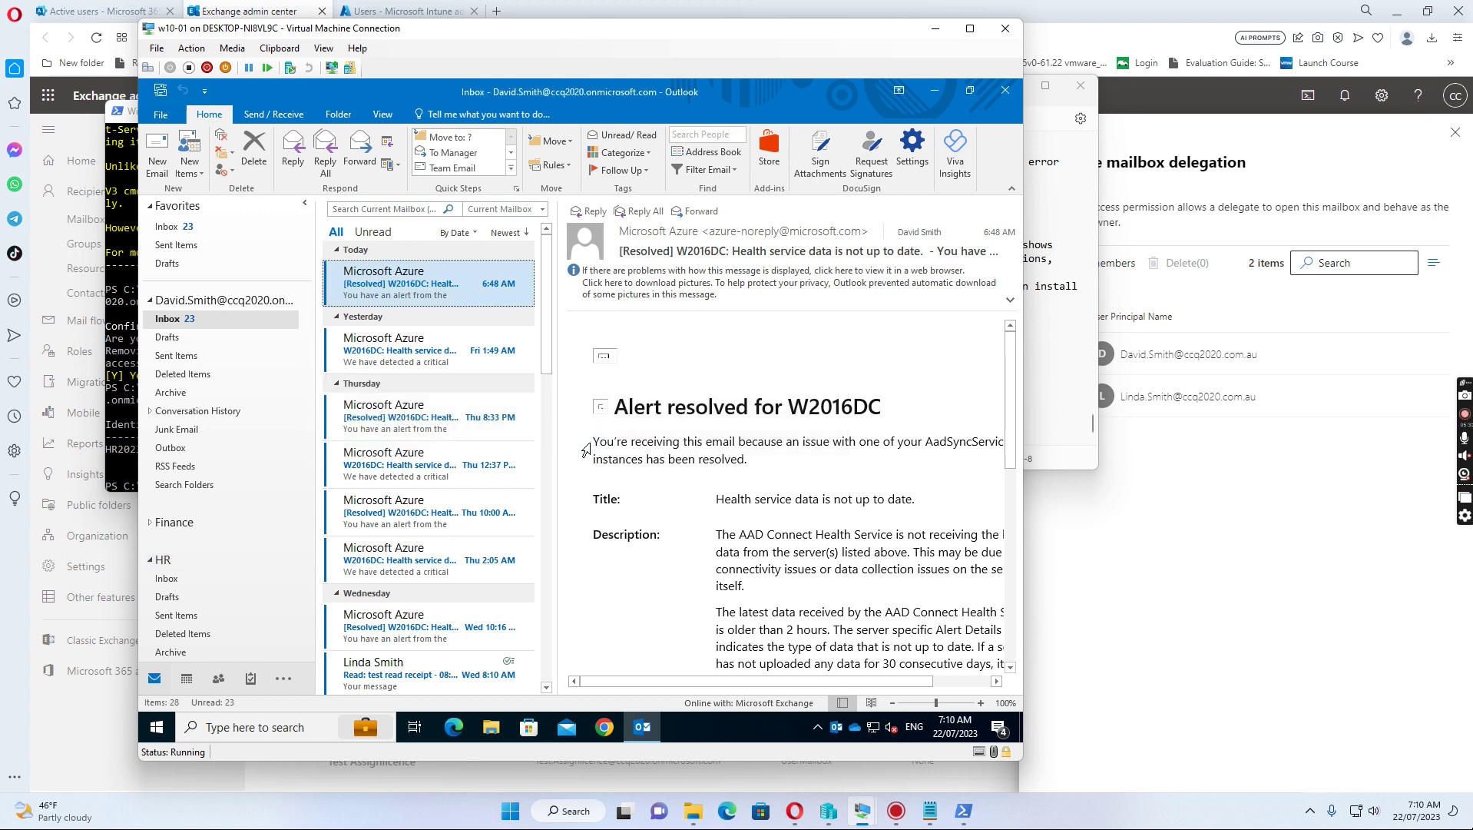
{"action": "right_click", "coordinate": [163, 563]}
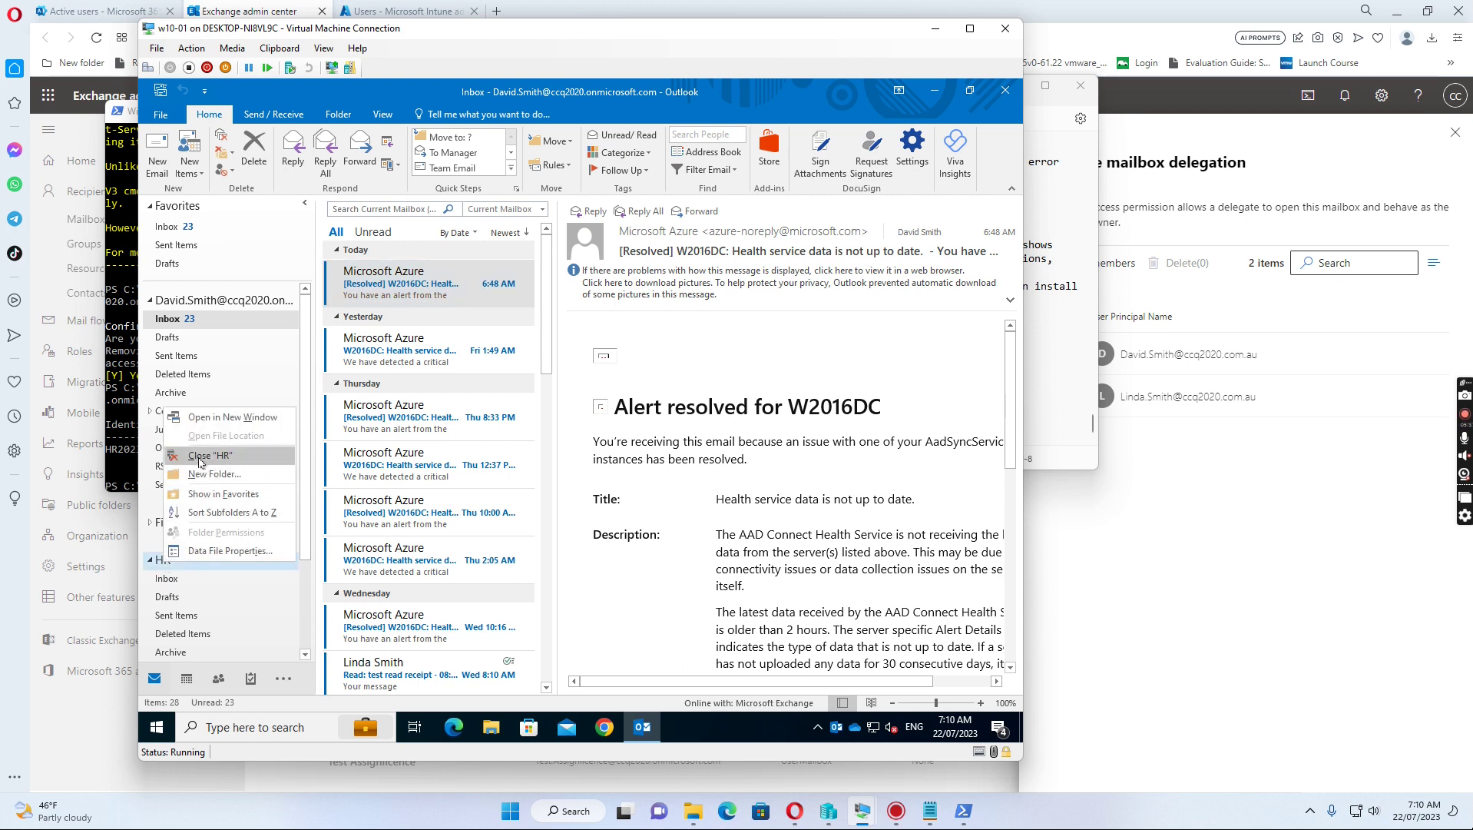
{"action": "left_click", "coordinate": [201, 455]}
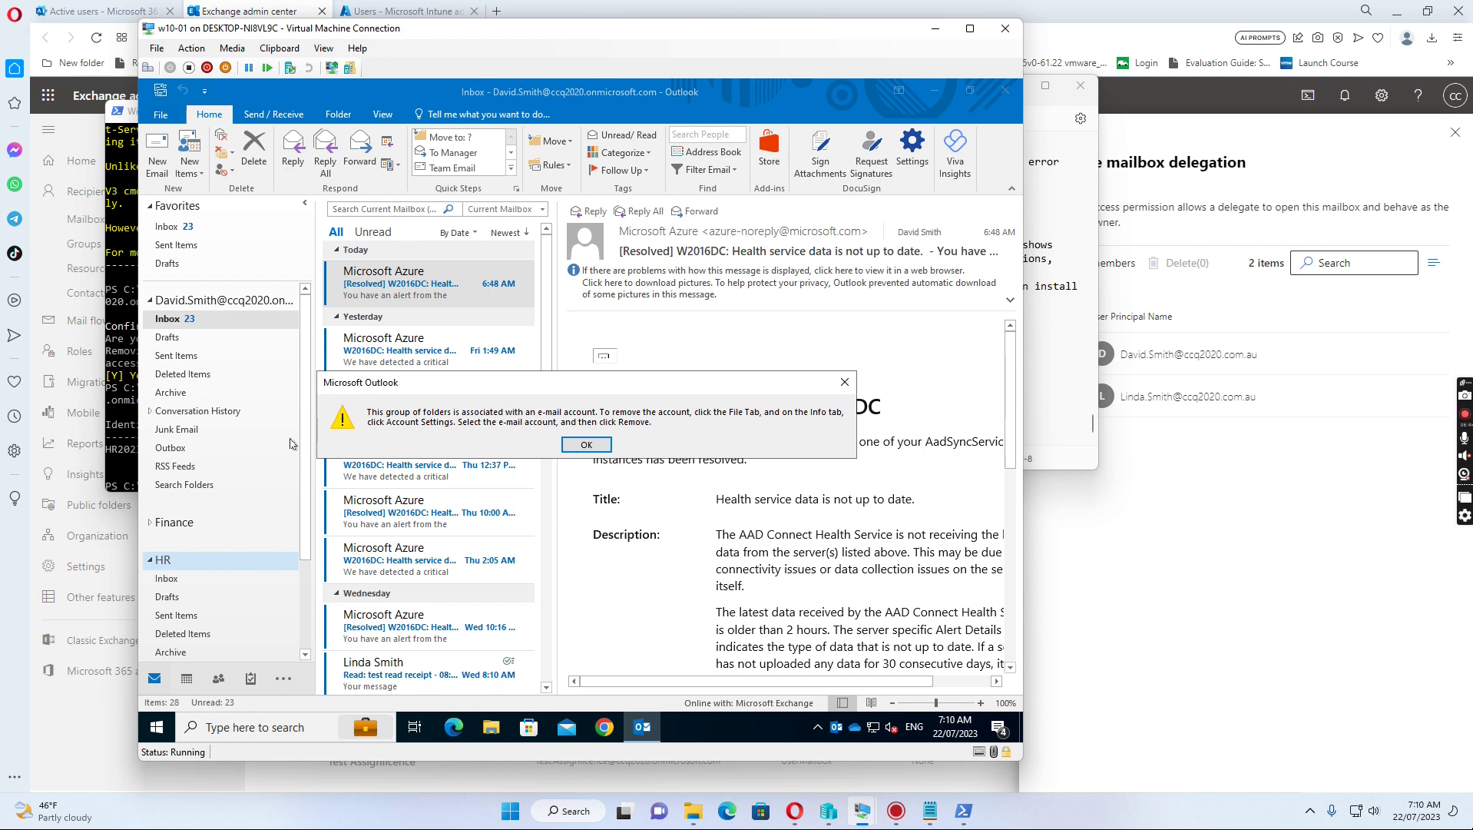
{"action": "left_click", "coordinate": [584, 445]}
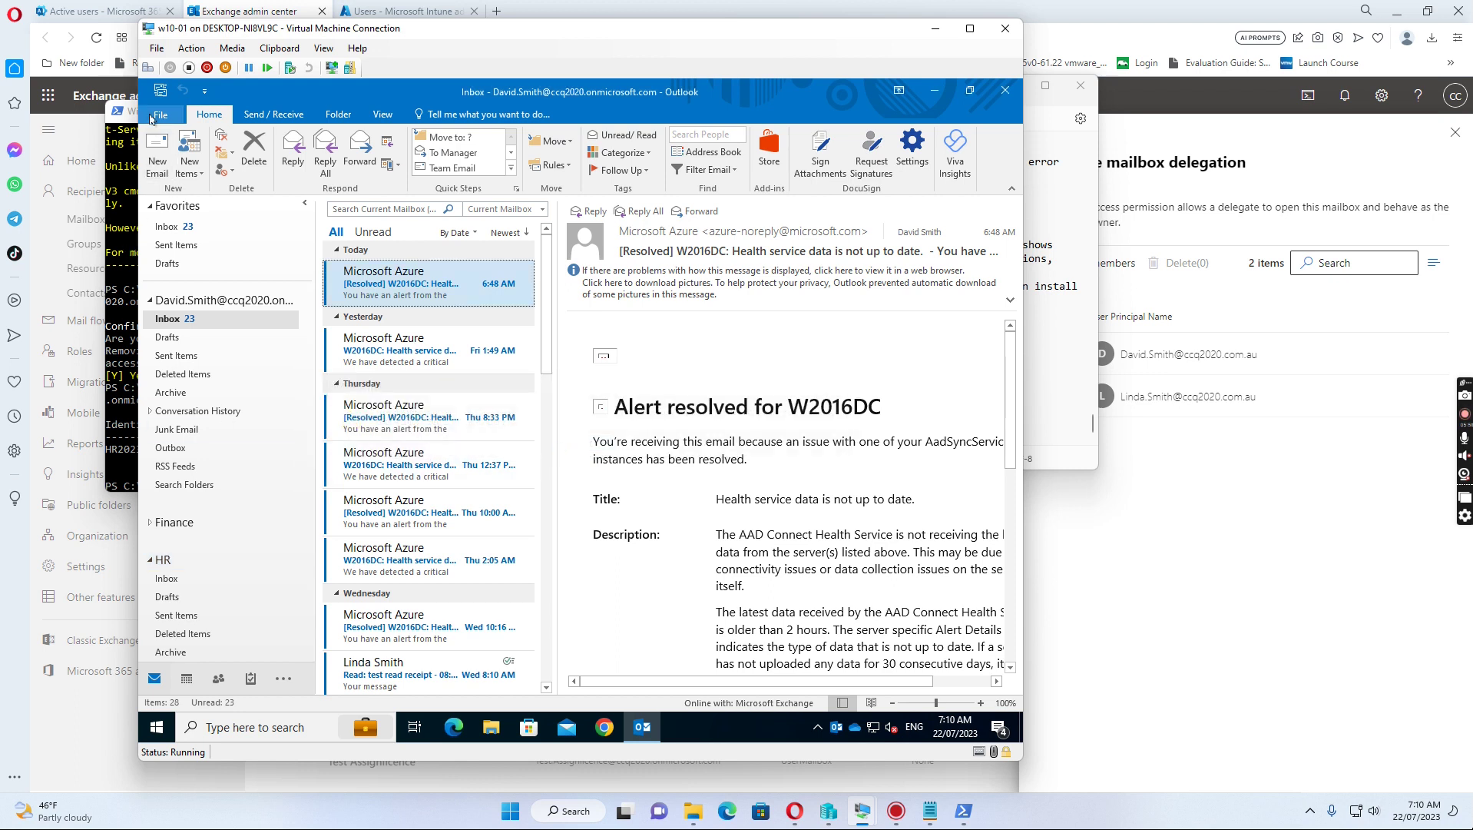
{"action": "left_click", "coordinate": [150, 562]}
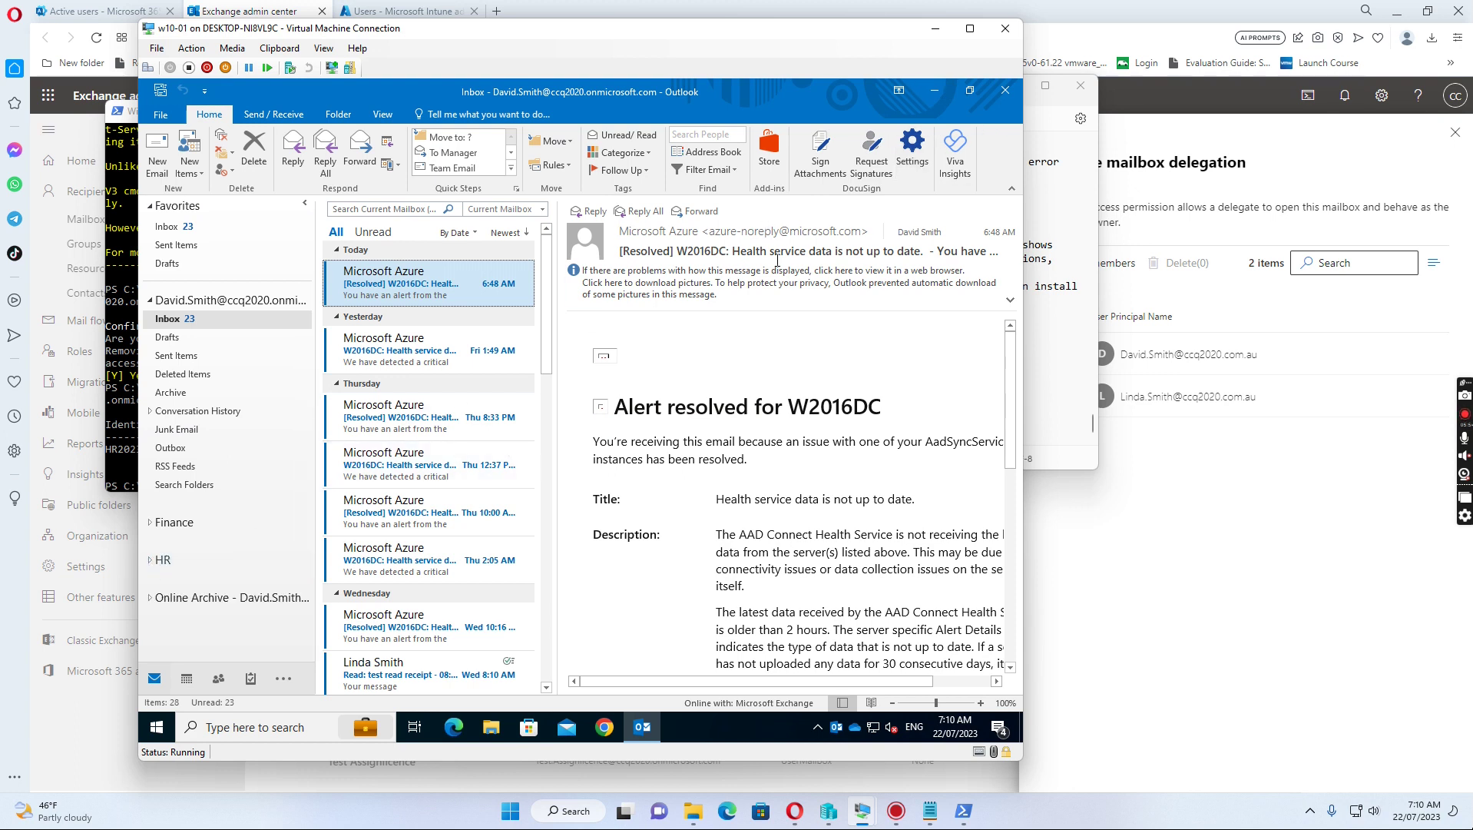
Step: Close Outlook and open Control Panel, viewing items as small icons
{"action": "left_click", "coordinate": [1003, 90]}
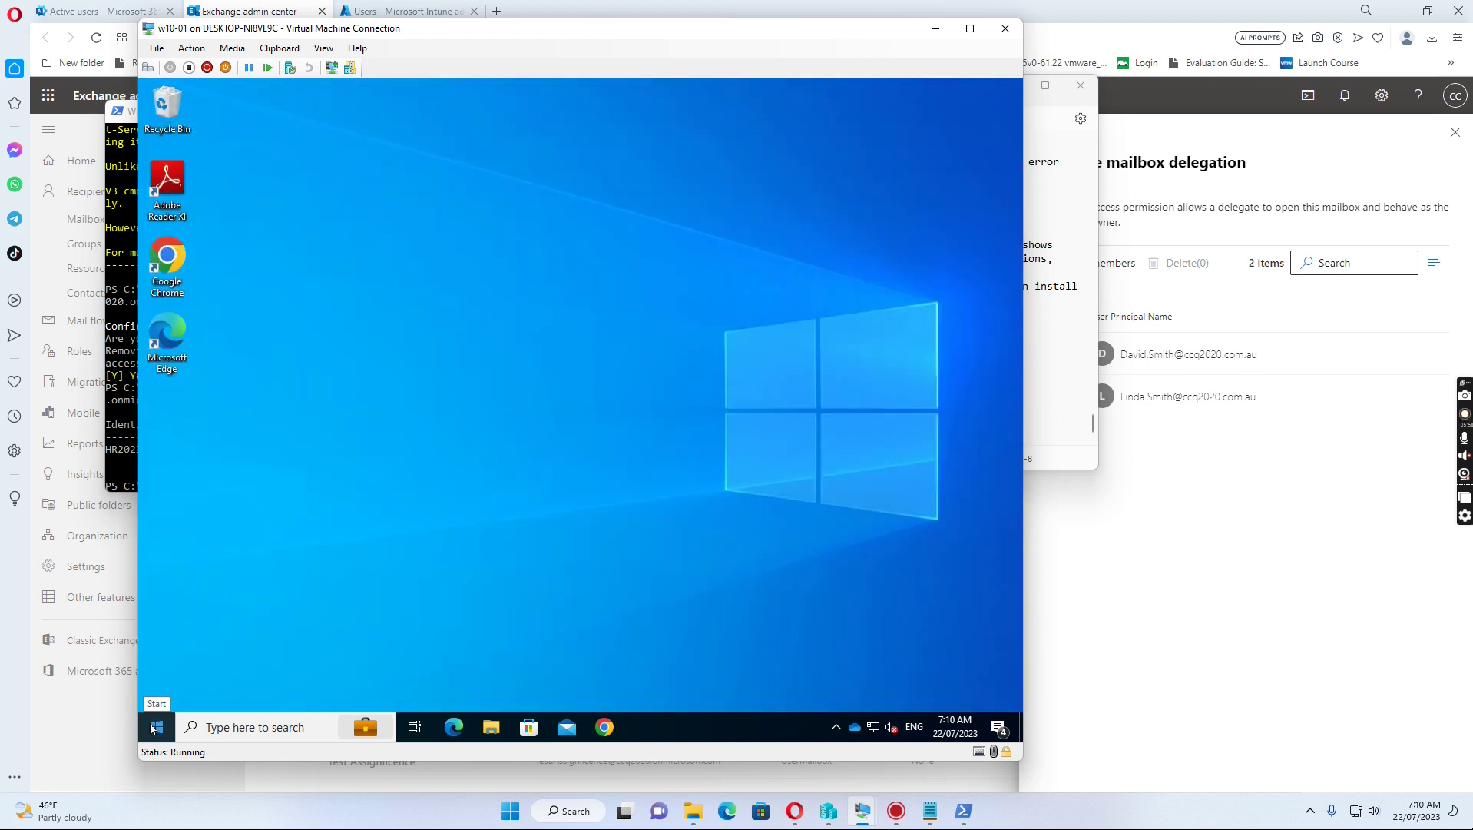
{"action": "left_click", "coordinate": [491, 727]}
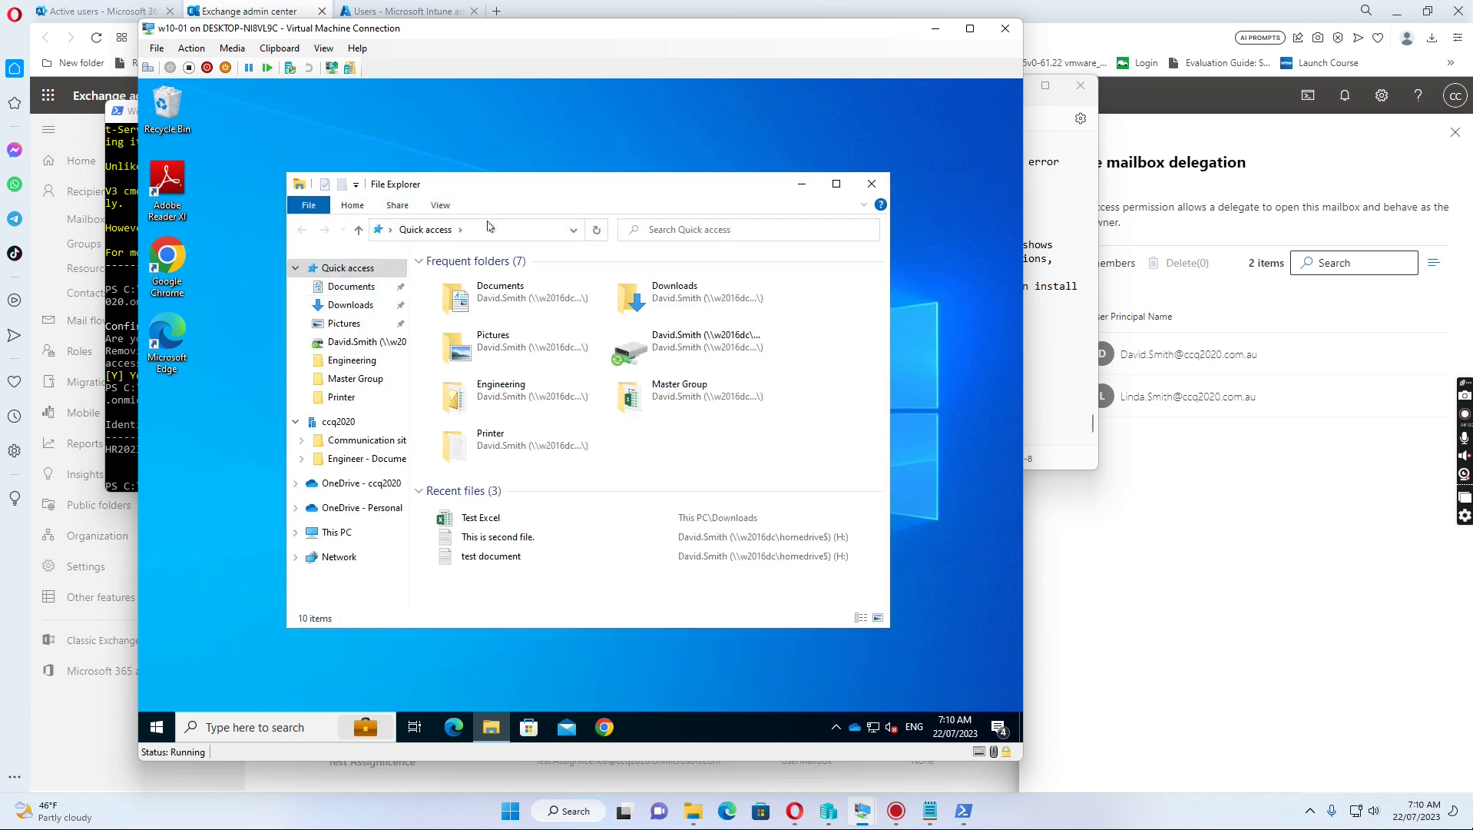
{"action": "left_click", "coordinate": [486, 229]}
{"action": "type", "text": "control"}
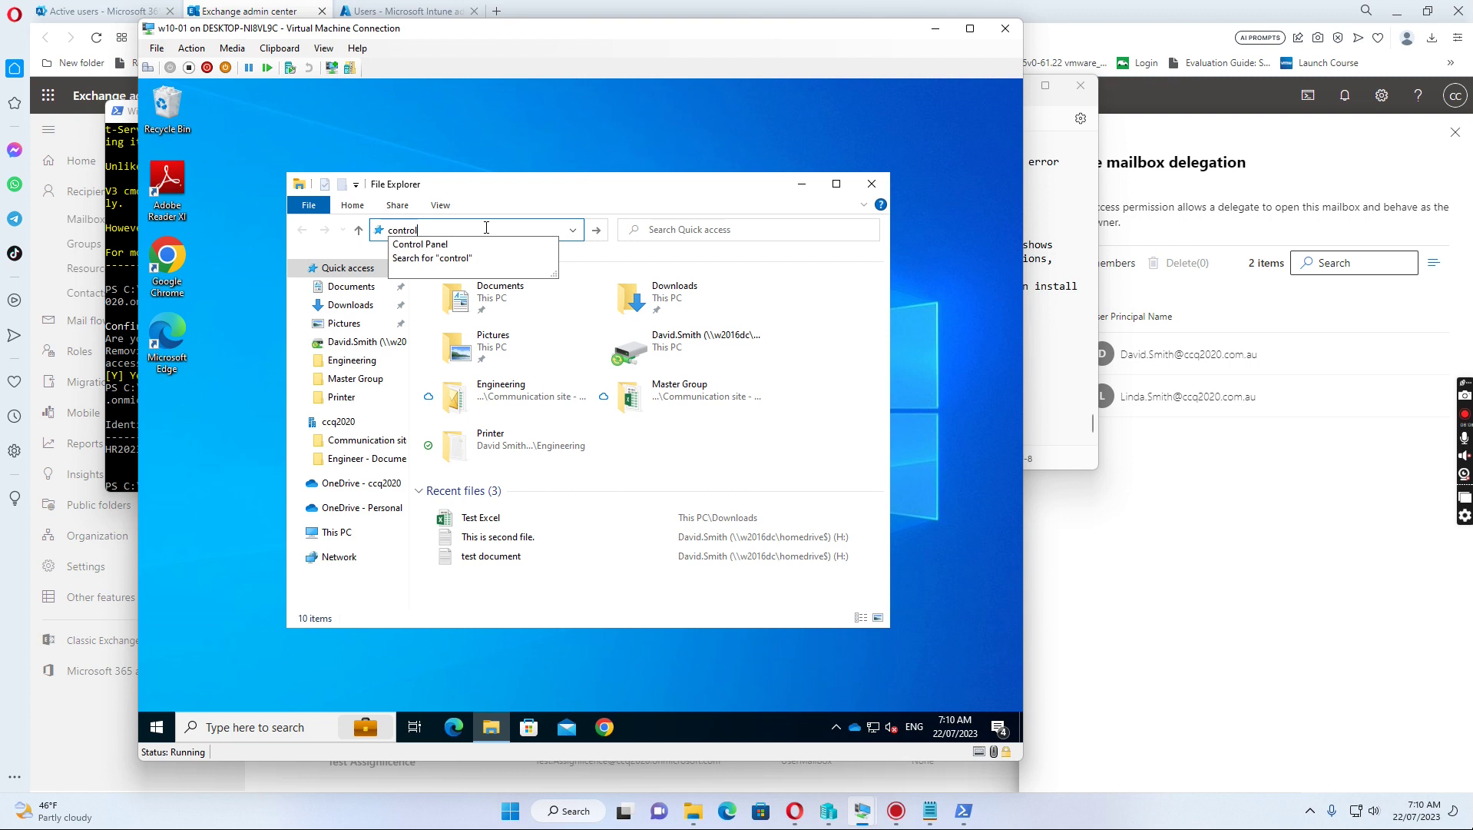
{"action": "type", "text": " panel"}
{"action": "key", "text": "Return"}
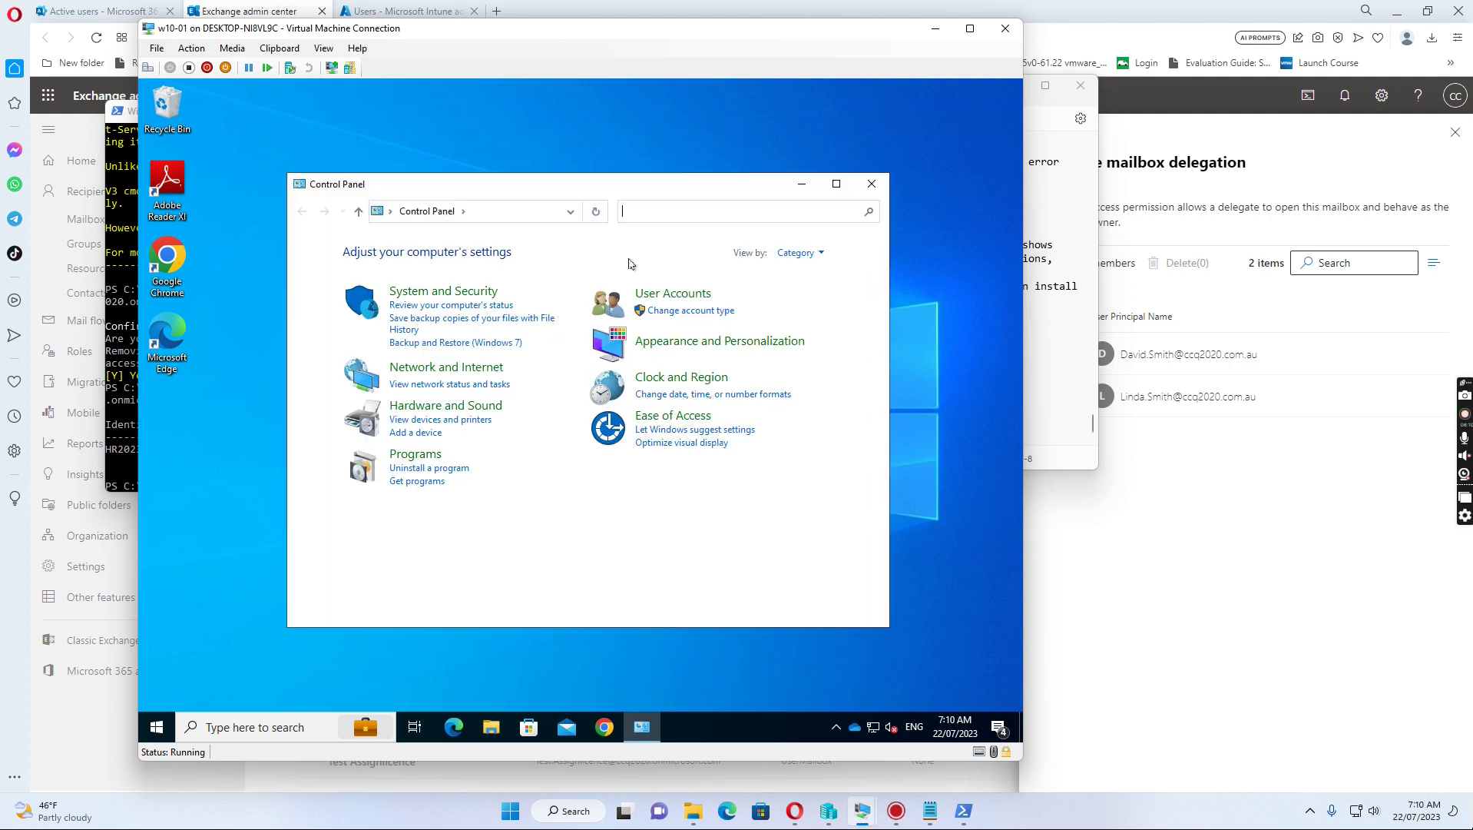
{"action": "left_click", "coordinate": [800, 253]}
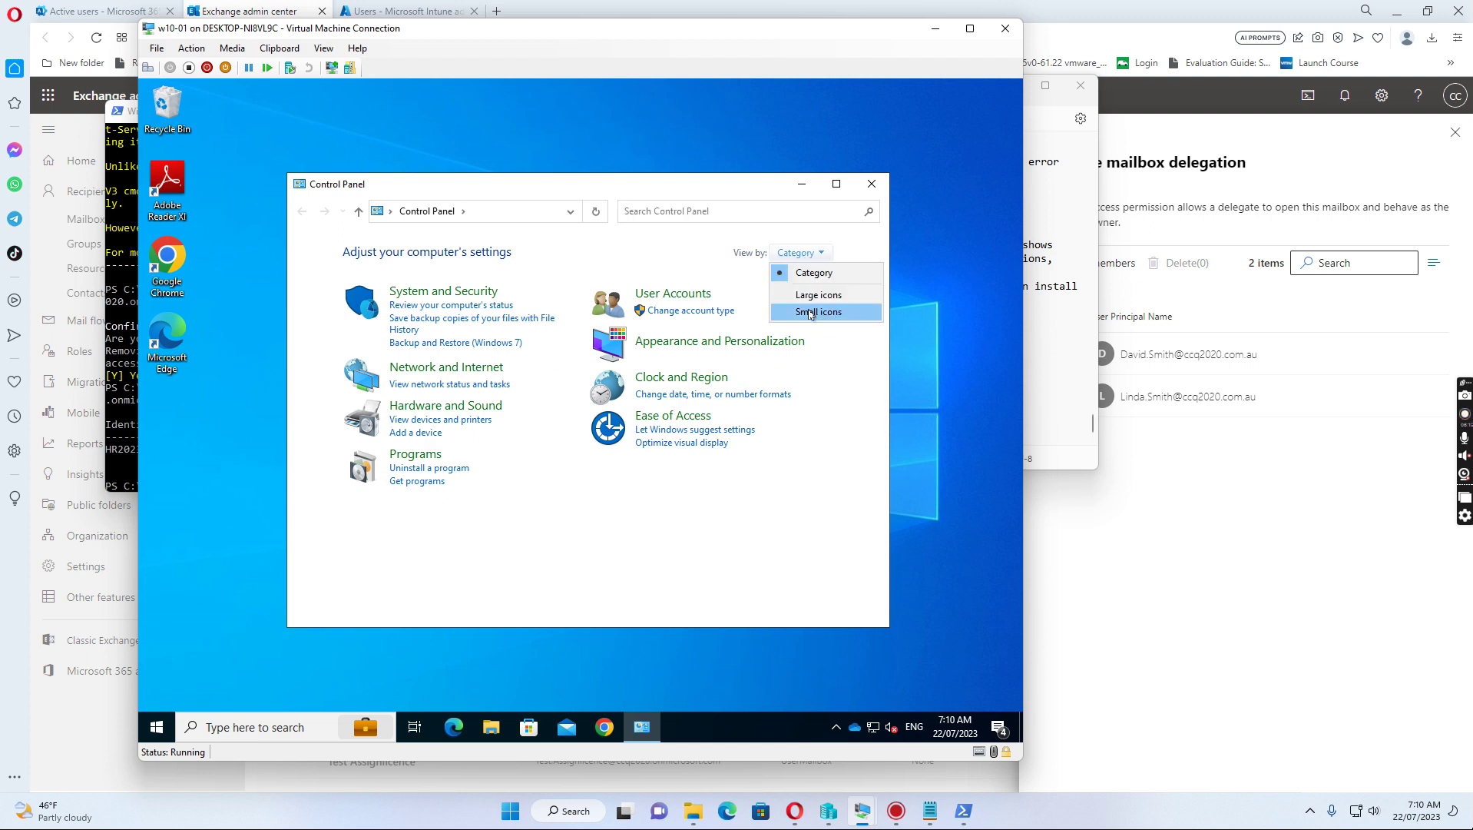
{"action": "left_click", "coordinate": [817, 312]}
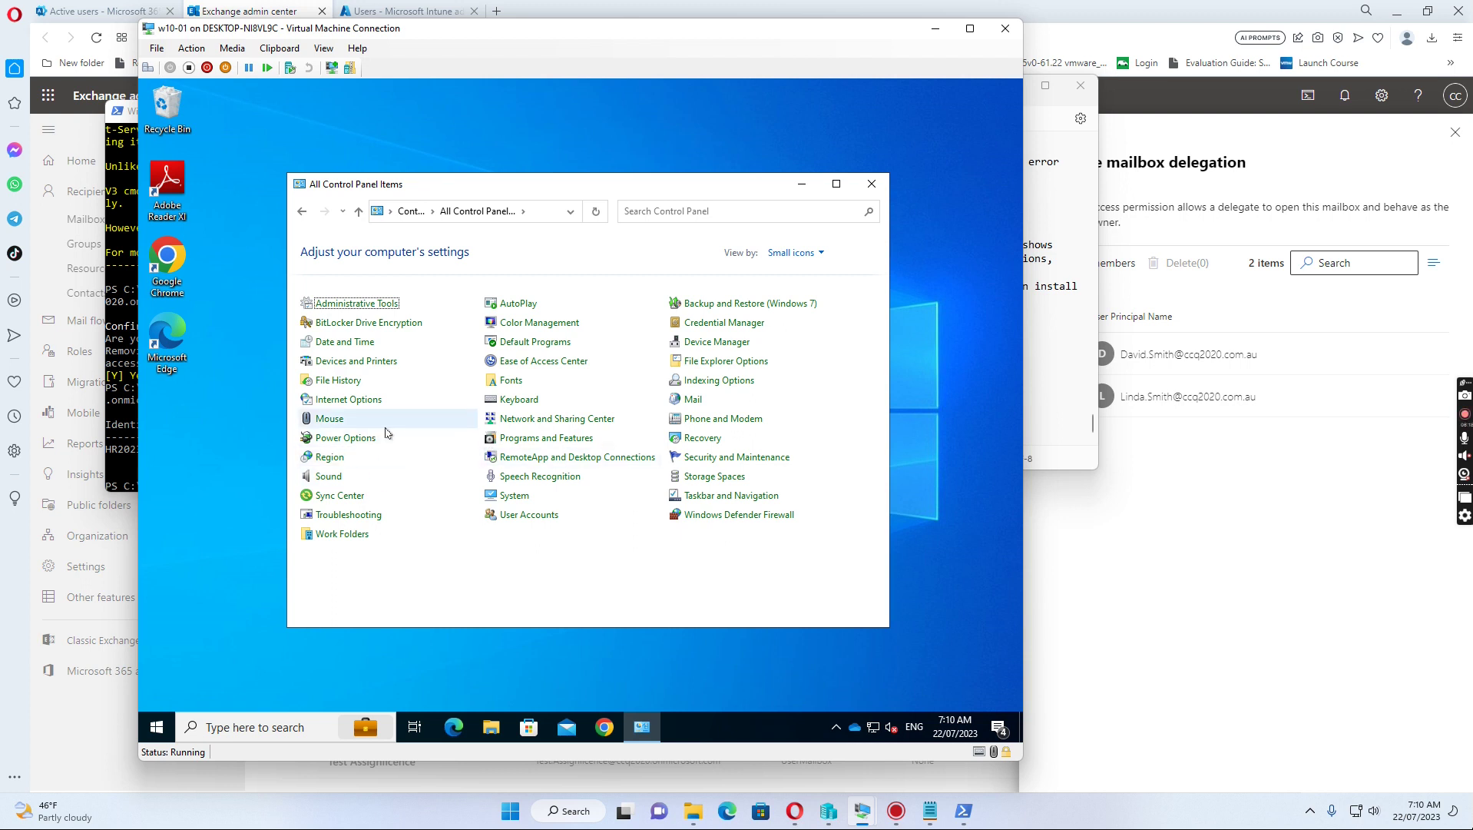
Step: Add a new mail profile named after the user via Mail > Show Profiles
{"action": "left_click", "coordinate": [691, 401]}
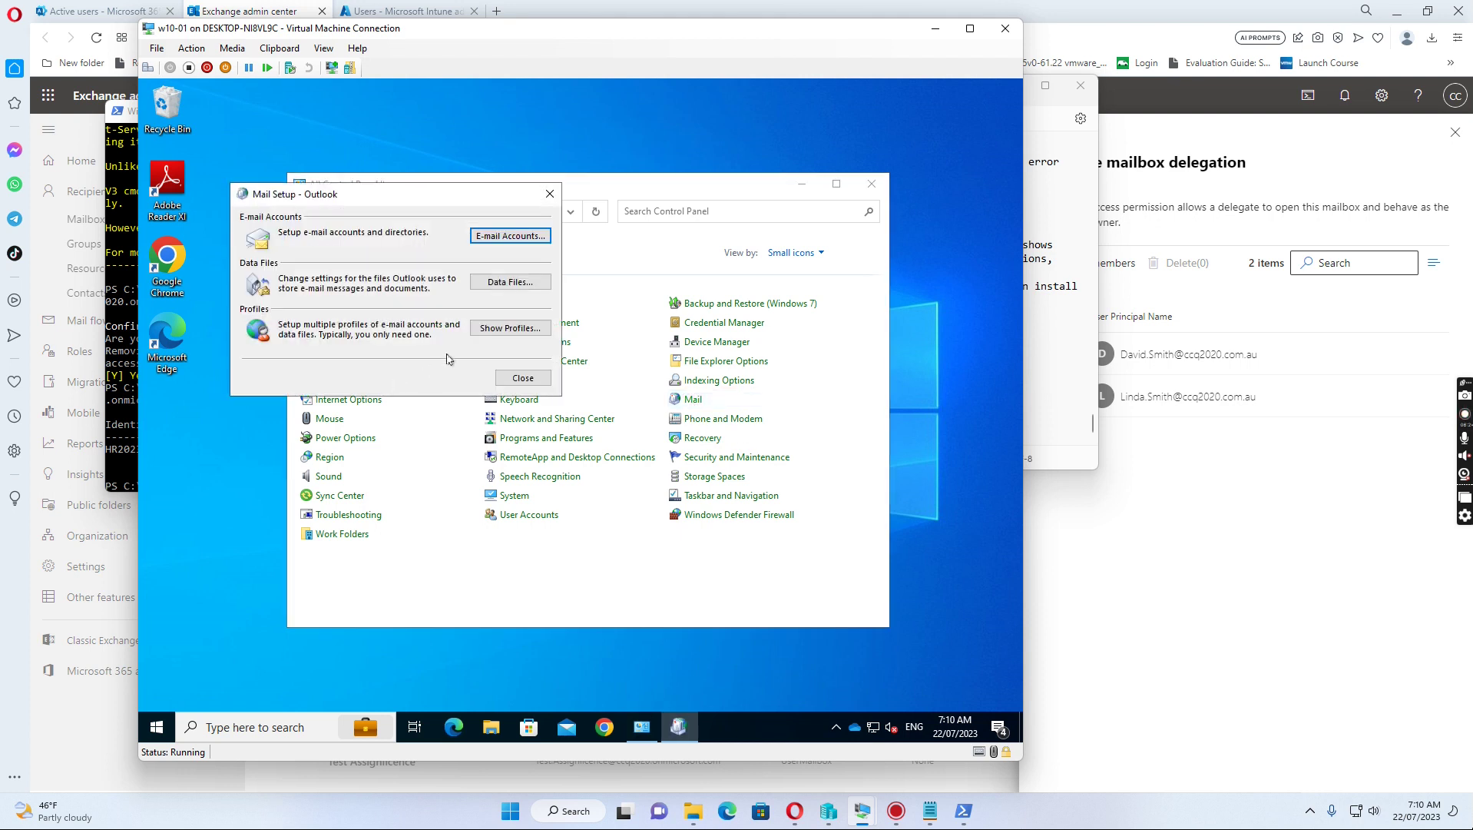
{"action": "left_click", "coordinate": [503, 330]}
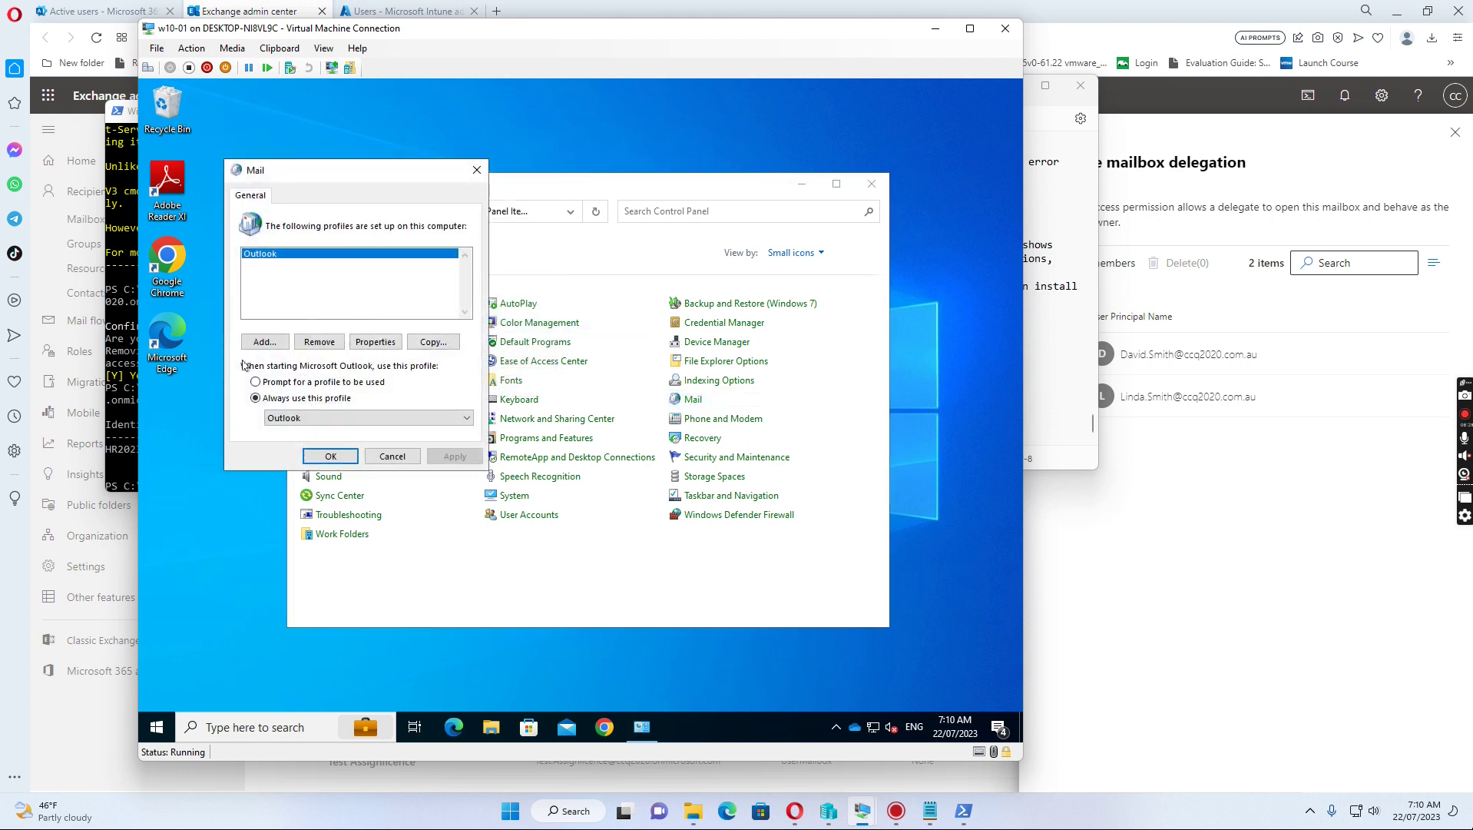
{"action": "left_click", "coordinate": [265, 342]}
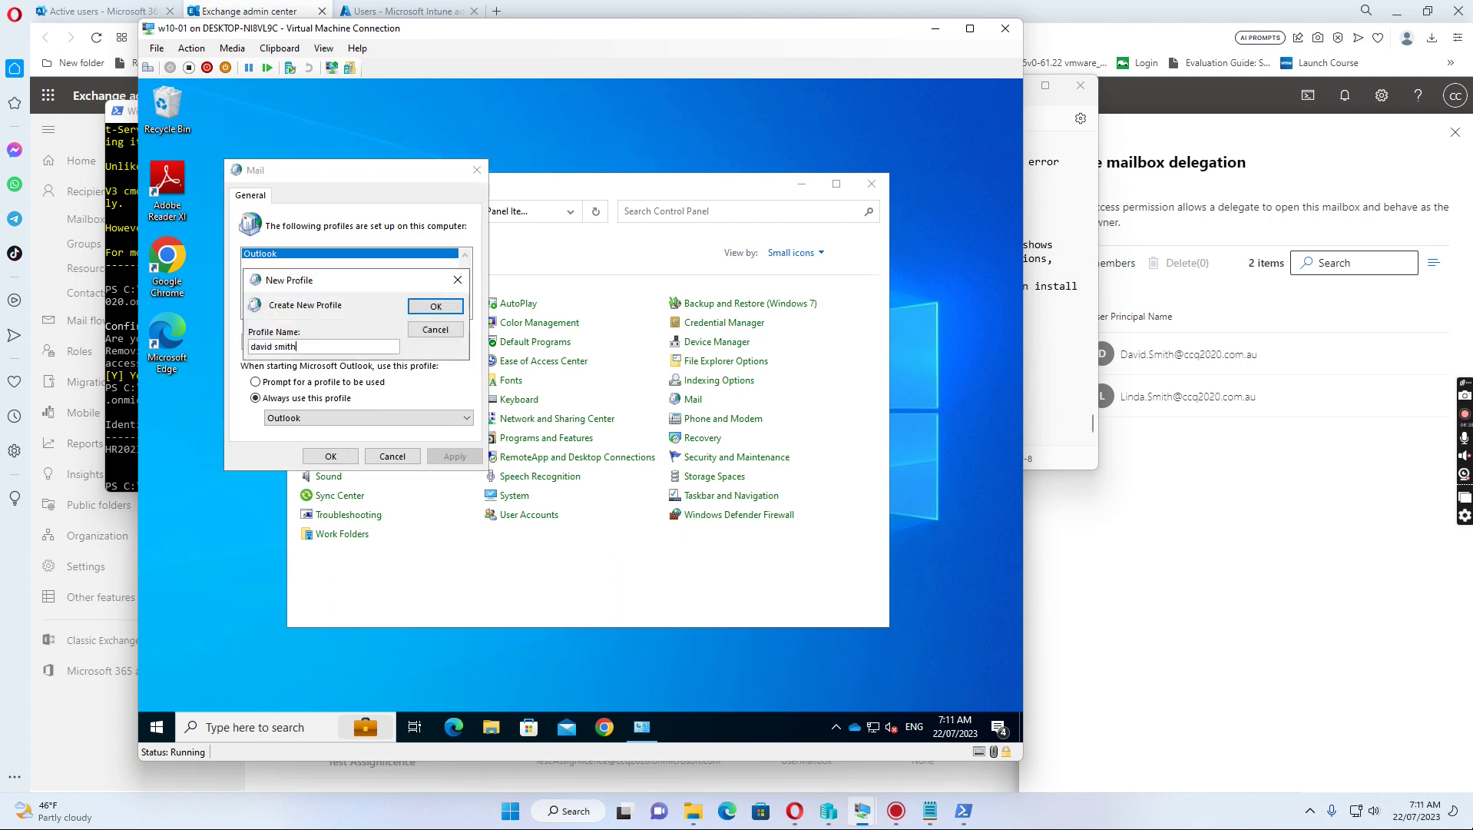
{"action": "key", "text": "Return"}
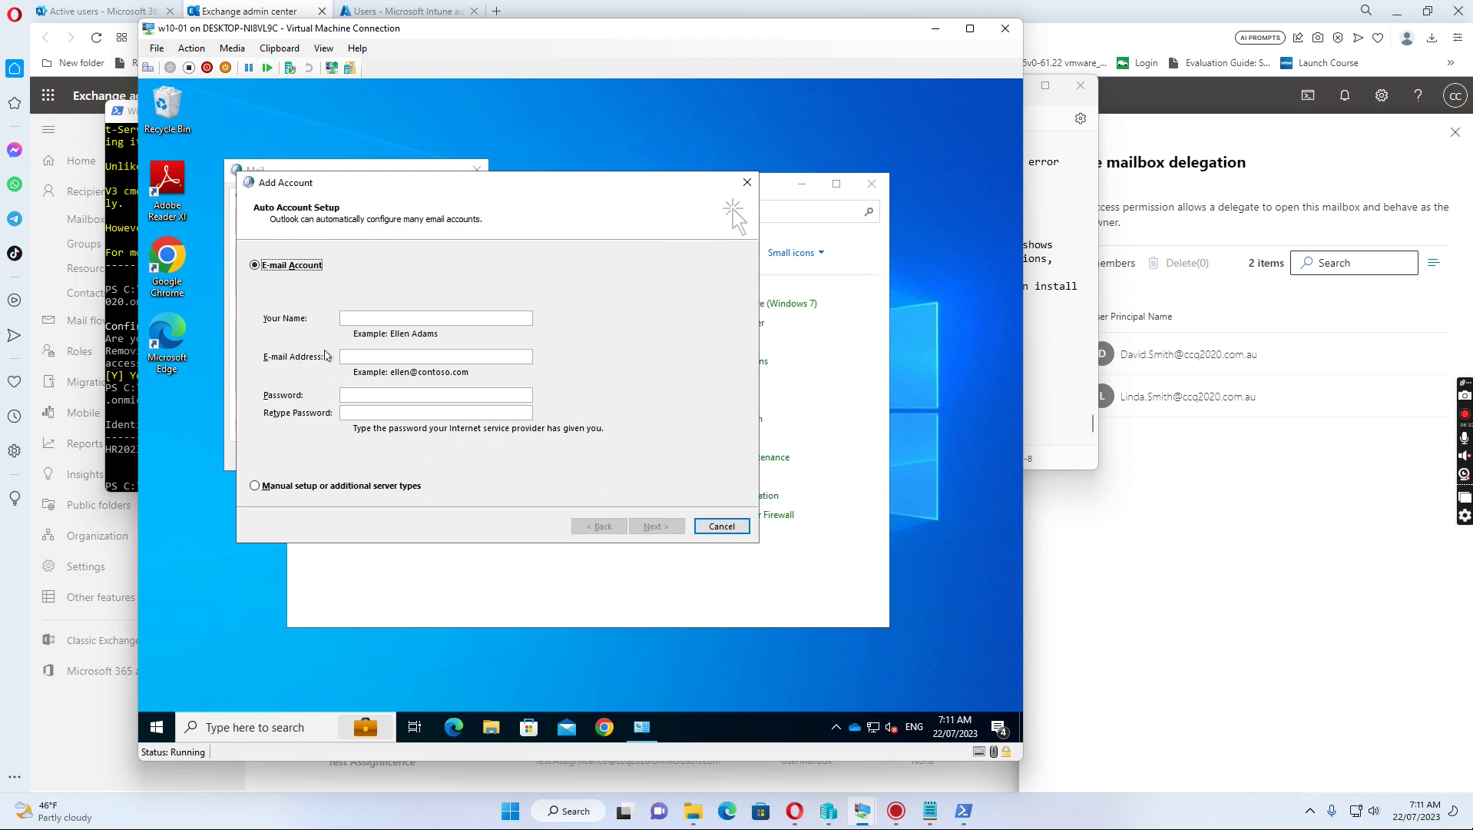
Step: Enter the user's display name, e-mail address and password, then complete the account setup
{"action": "left_click", "coordinate": [367, 322]}
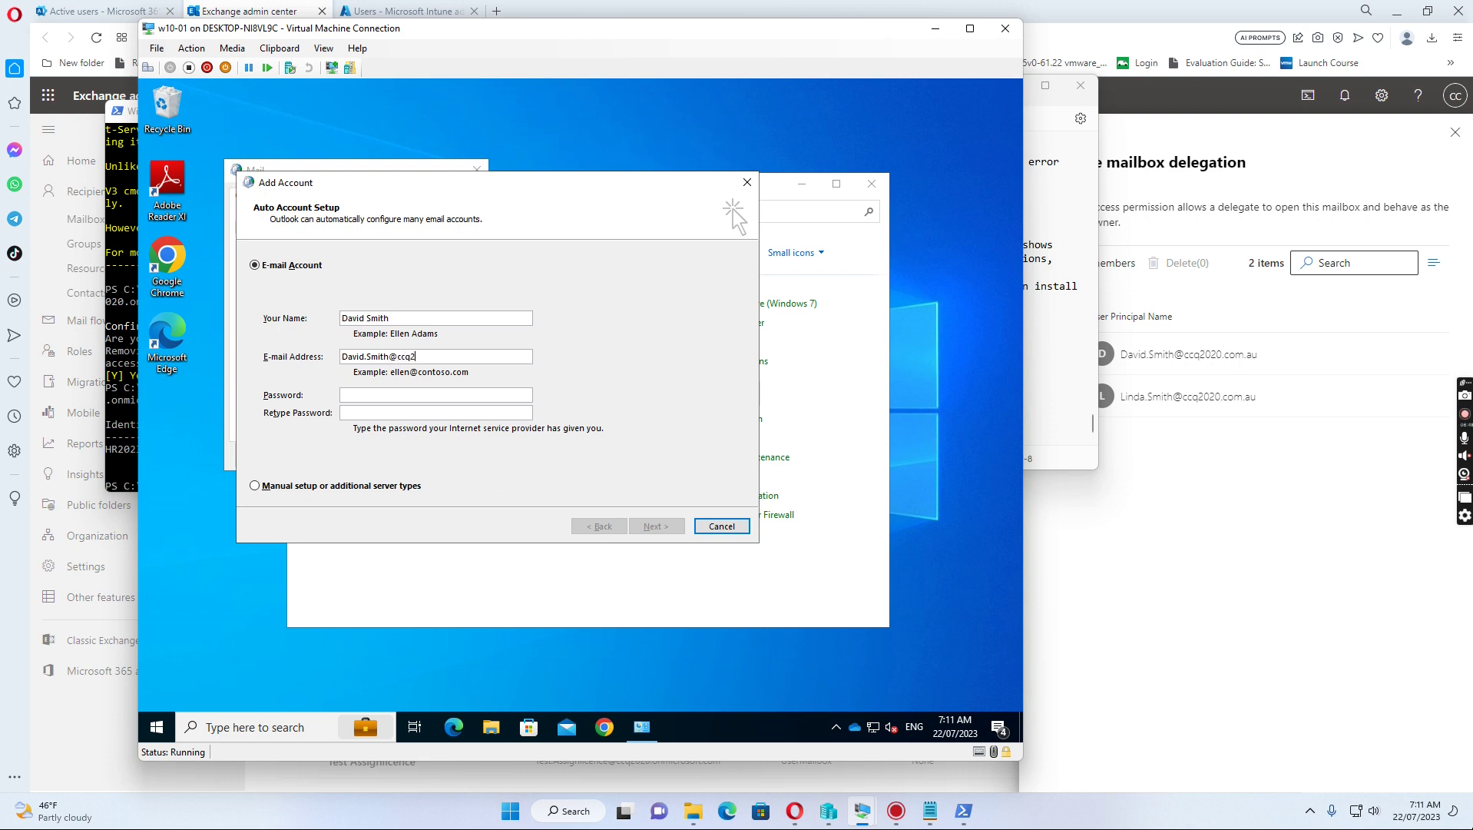
{"action": "type", "text": "o"}
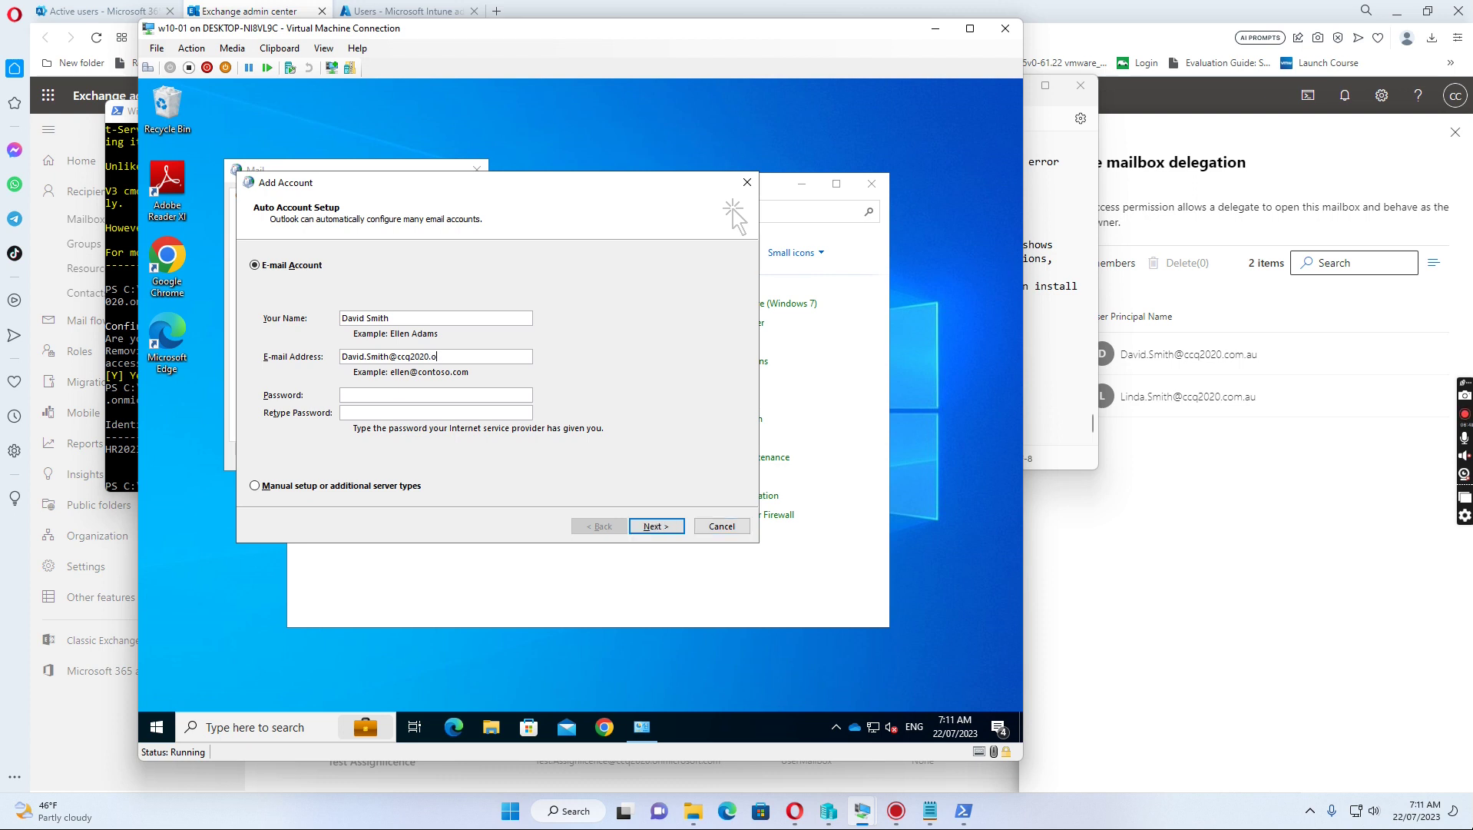
{"action": "type", "text": "nmicrosoft.com******"}
{"action": "key", "text": "BackSpace"}
{"action": "key", "text": "BackSpace"}
{"action": "key", "text": "BackSpace"}
{"action": "key", "text": "BackSpace"}
{"action": "key", "text": "BackSpace"}
{"action": "key", "text": "BackSpace"}
{"action": "type", "text": "**"}
{"action": "left_click", "coordinate": [665, 529]}
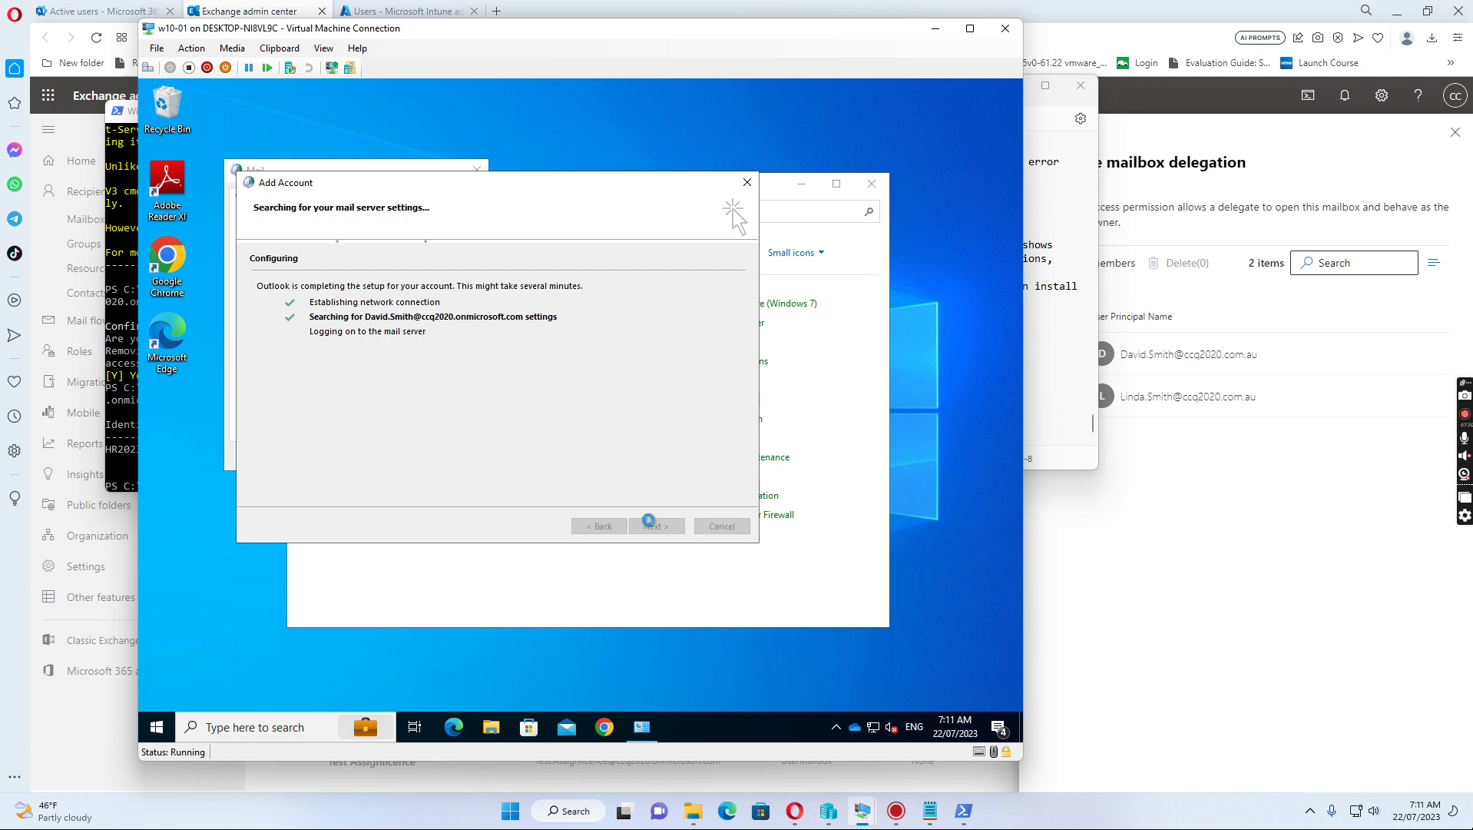
{"action": "left_click", "coordinate": [655, 526]}
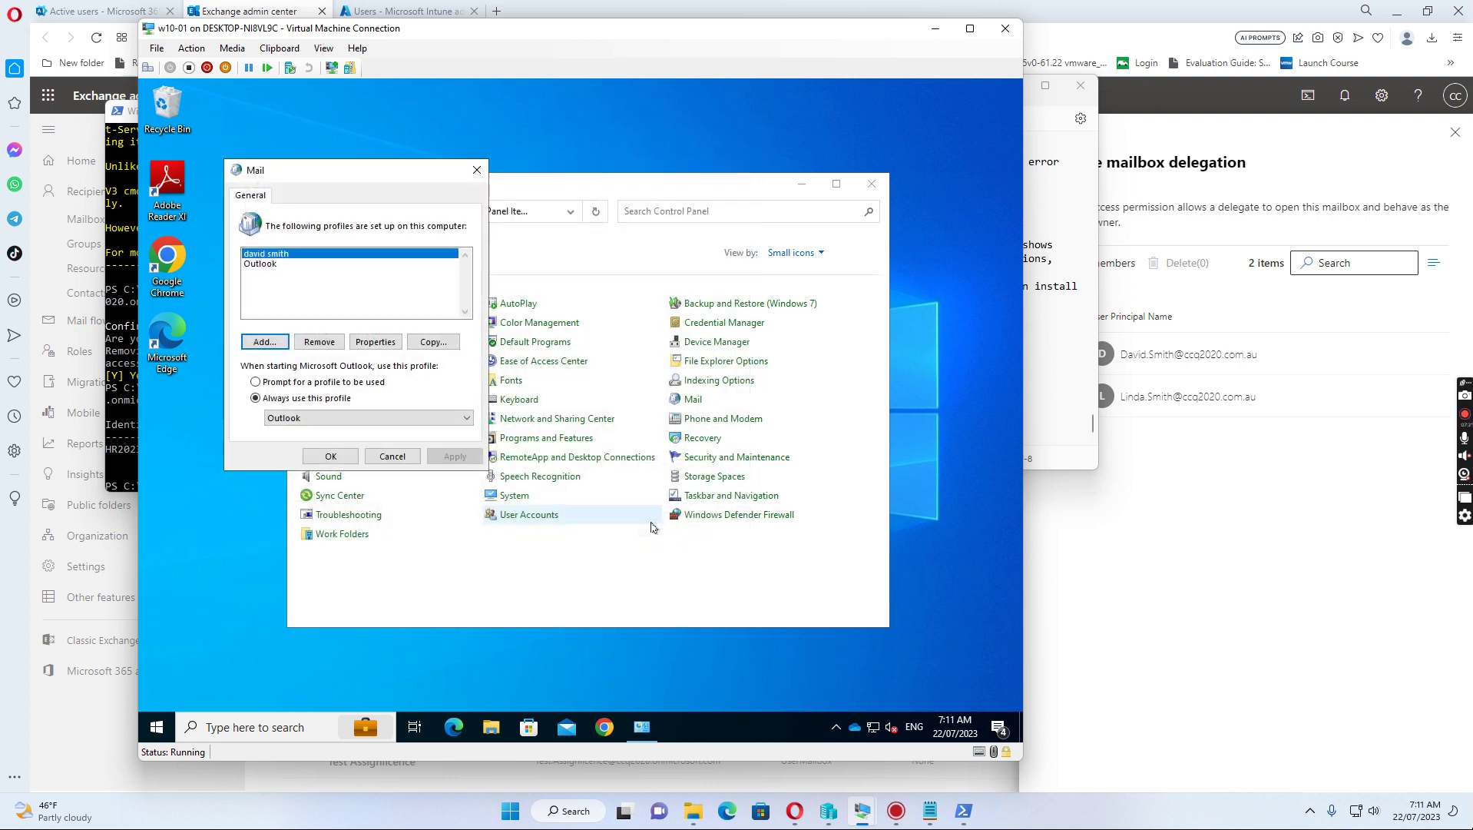
Step: Set the new profile as Outlook's always-used profile and save
{"action": "left_click", "coordinate": [464, 418]}
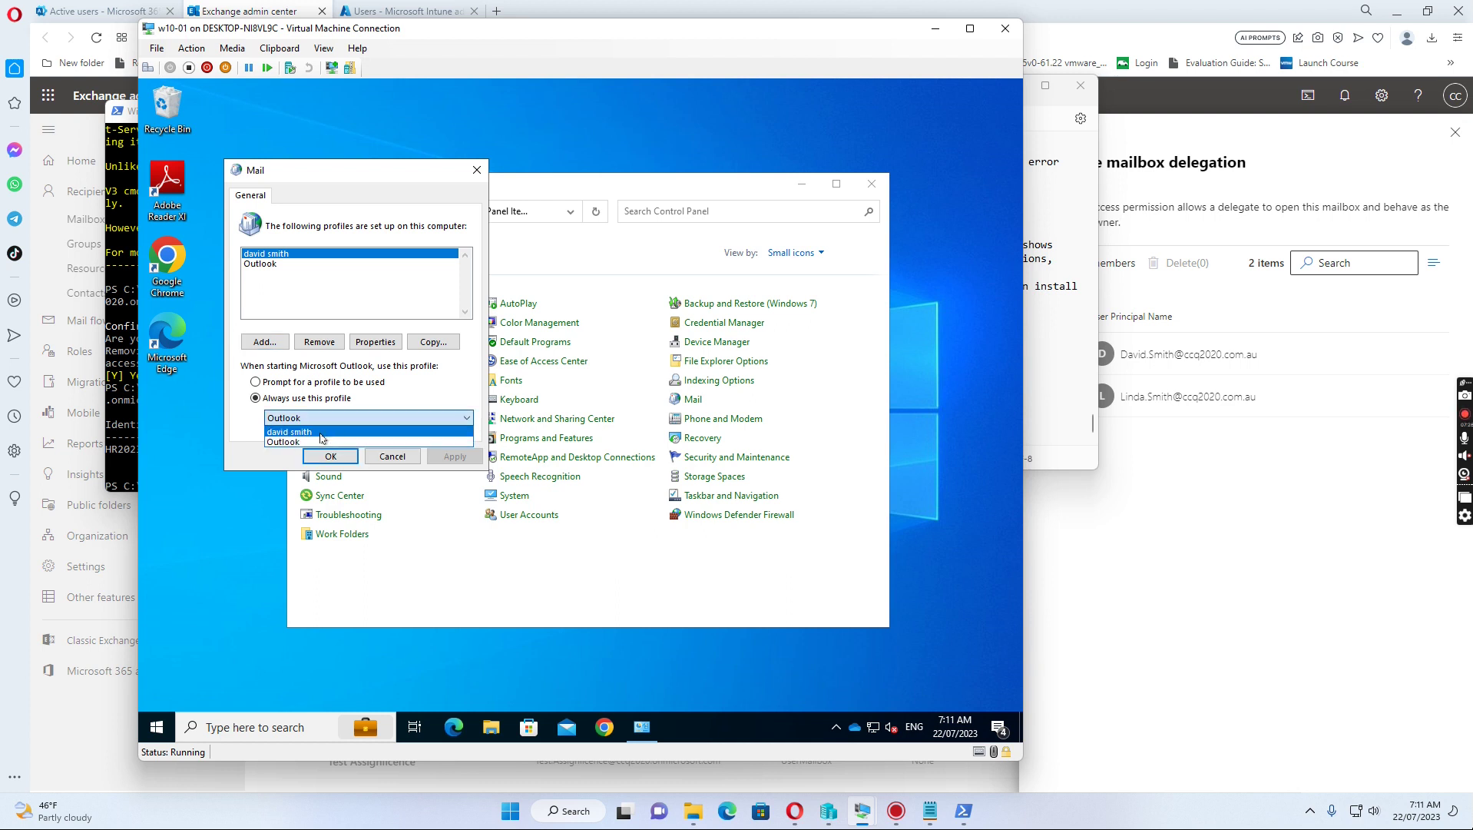
{"action": "left_click", "coordinate": [322, 438]}
{"action": "left_click", "coordinate": [332, 458]}
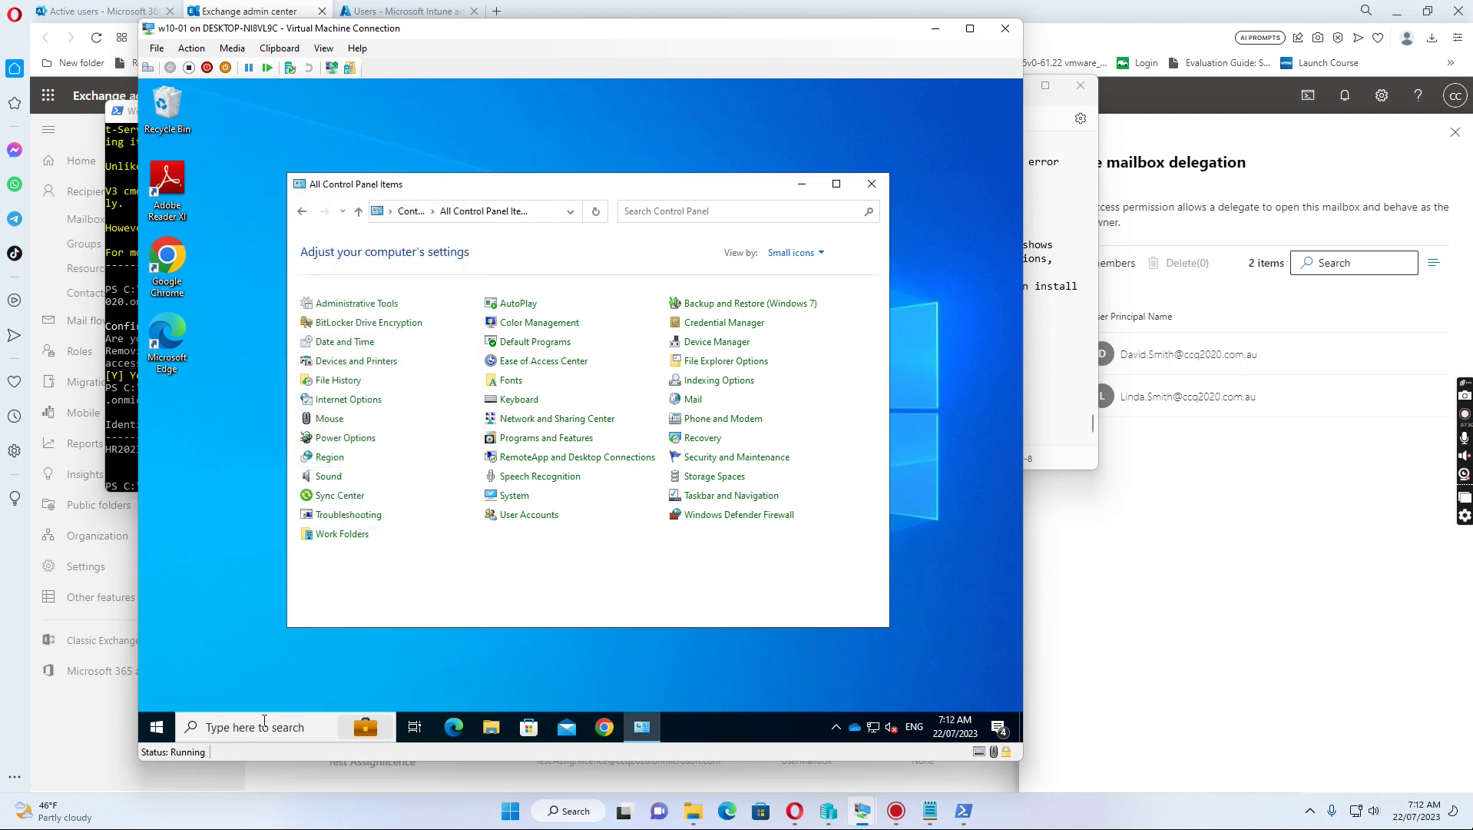
Step: Launch Outlook 2016 on the new profile and refresh the folder tree, showing only the user's own mailbox
{"action": "left_click", "coordinate": [156, 733]}
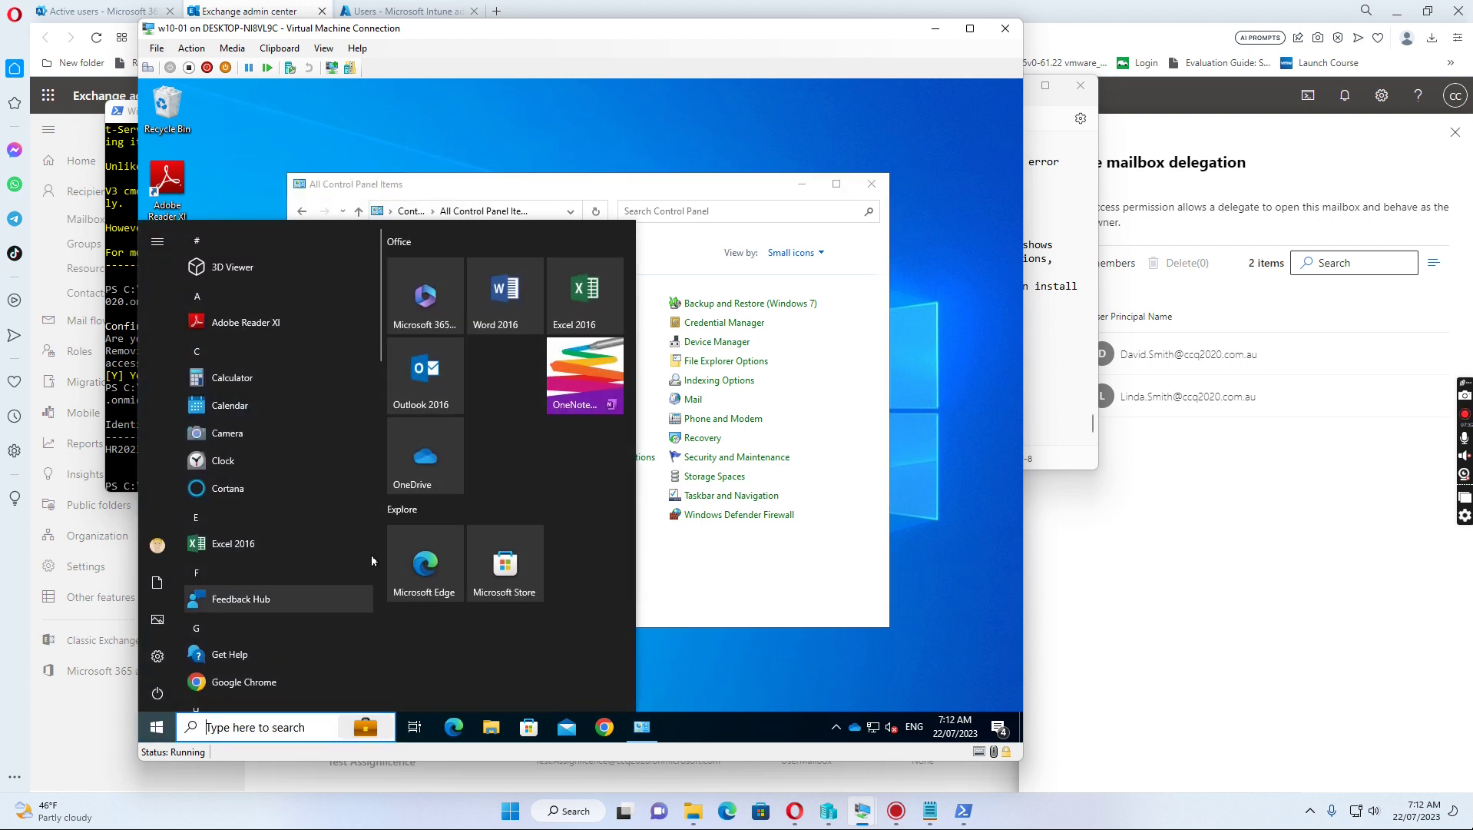
{"action": "left_click", "coordinate": [428, 386]}
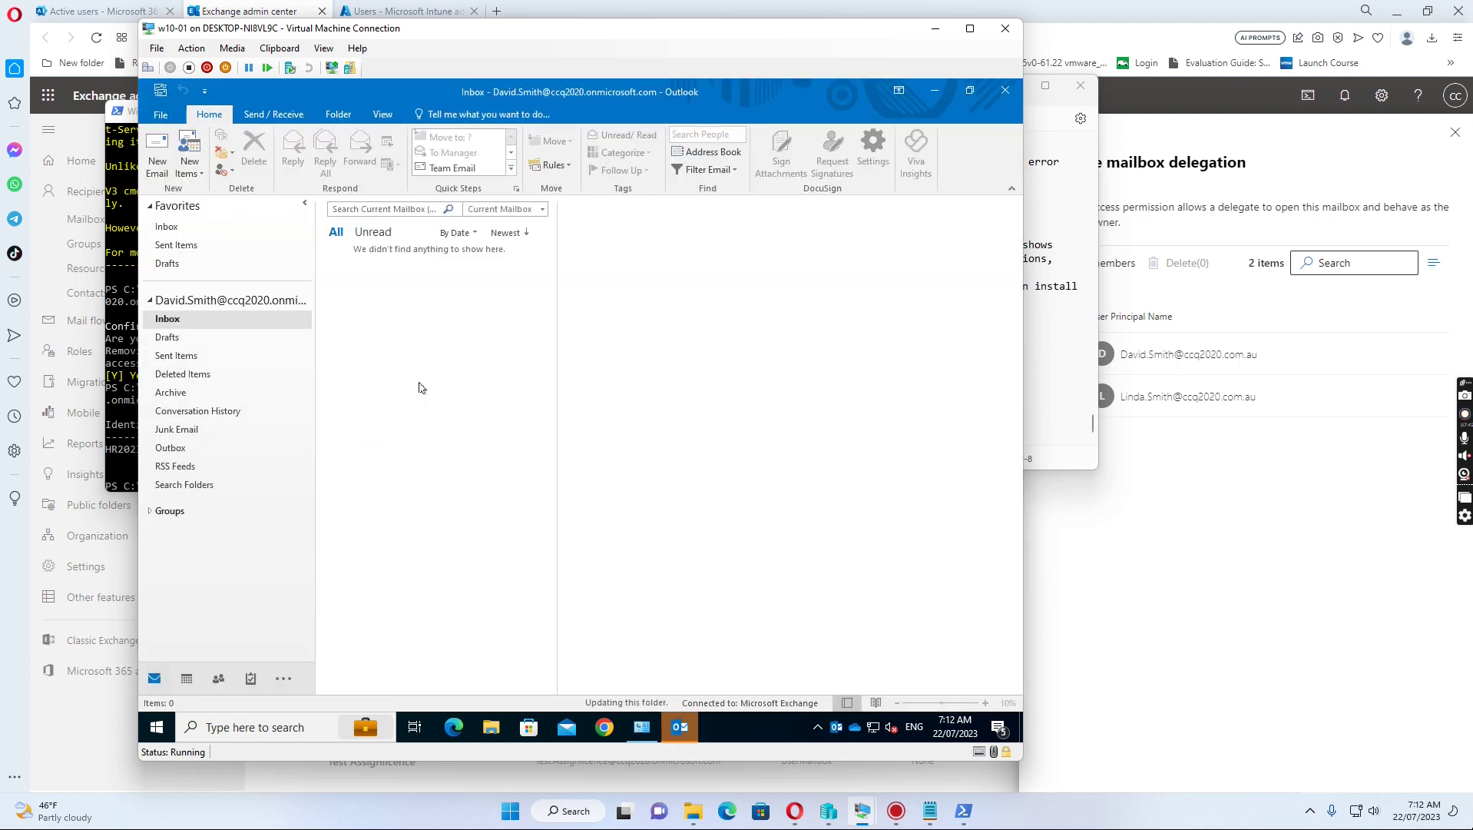
{"action": "left_click", "coordinate": [149, 301]}
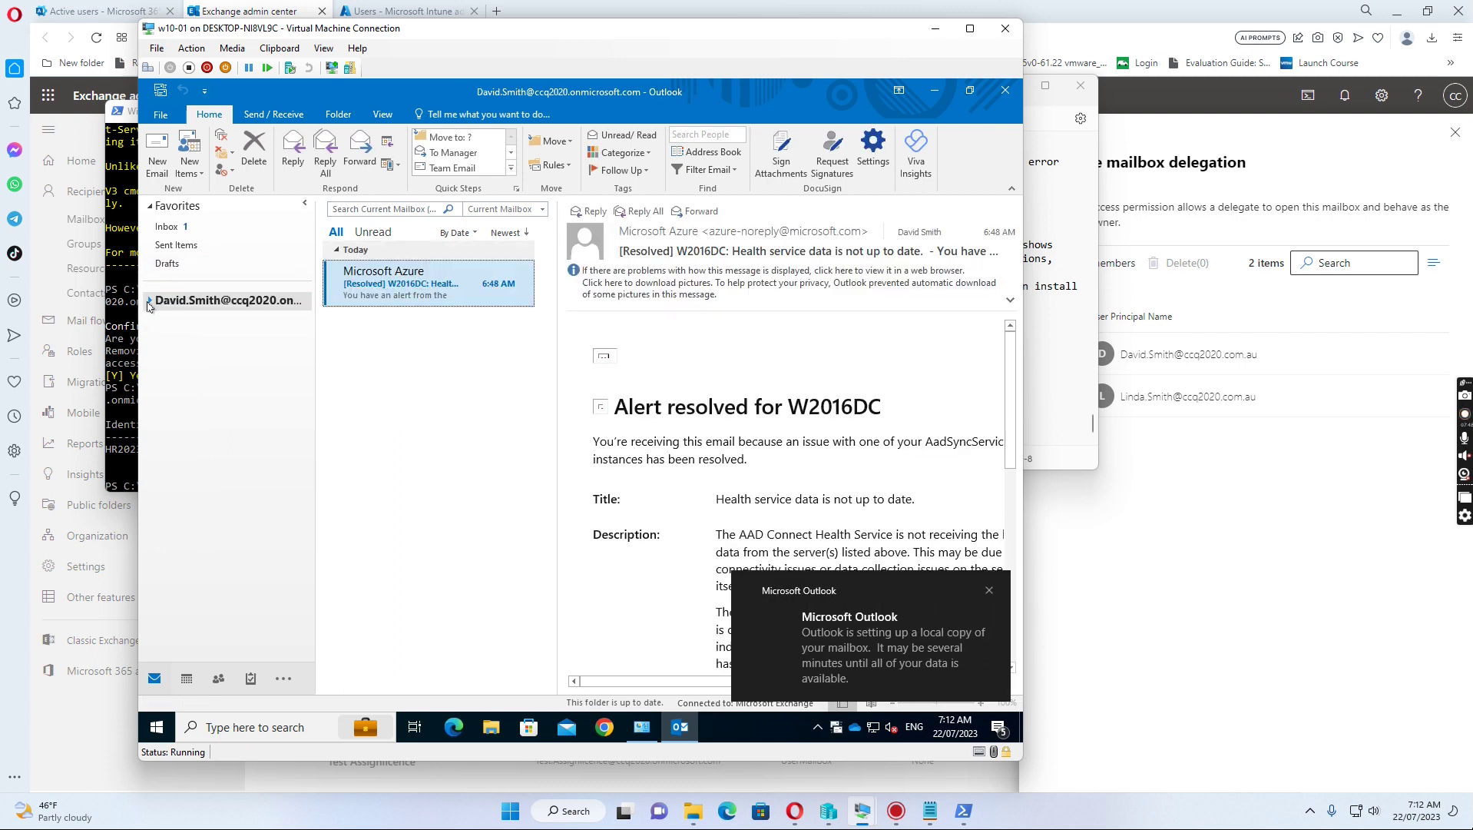
{"action": "left_click", "coordinate": [149, 303]}
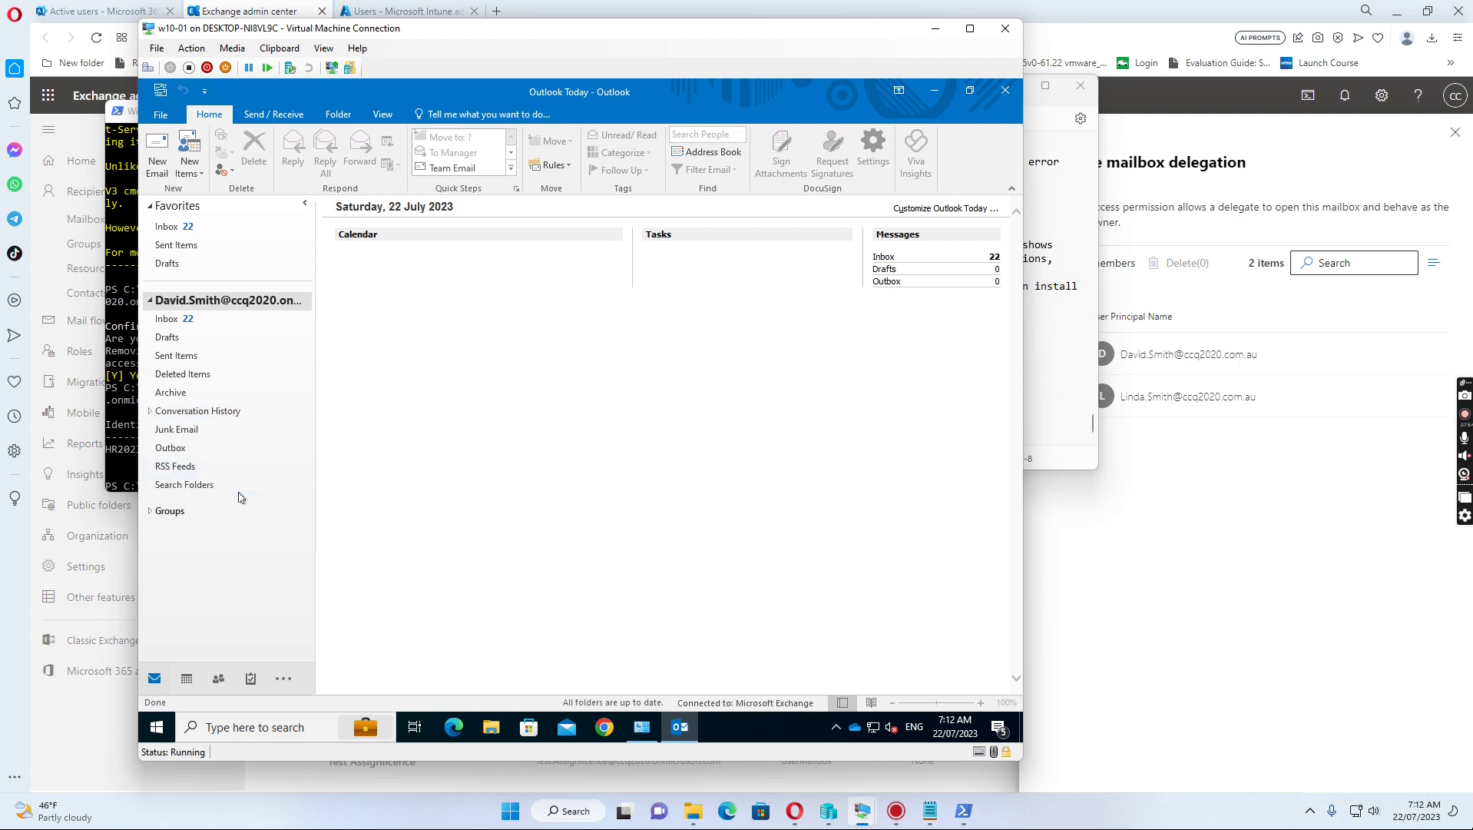
Step: Open the Inbox, expand Groups, and collapse and re-expand the user's mailbox folders
{"action": "left_click", "coordinate": [171, 323]}
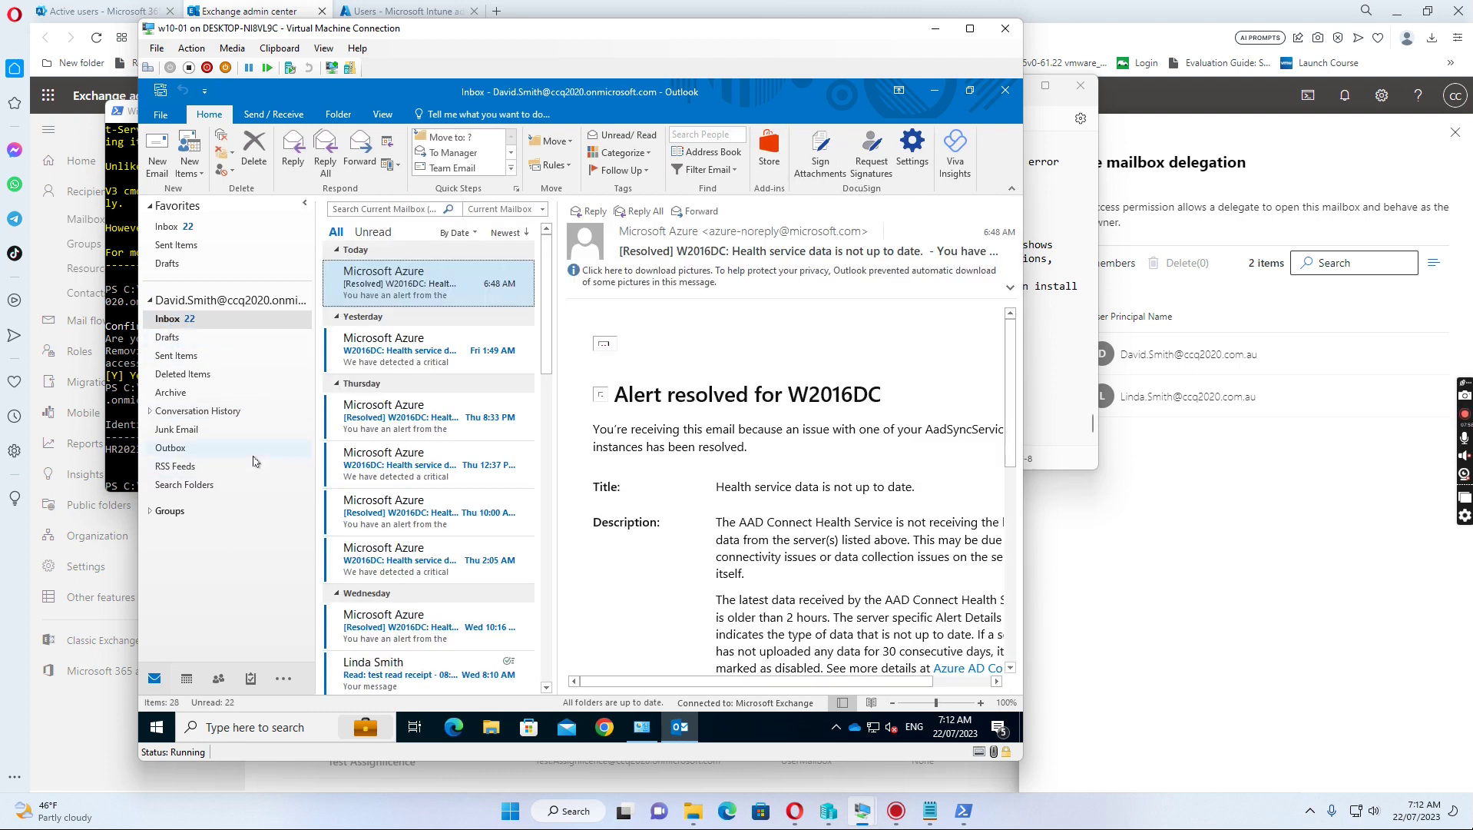
{"action": "left_click", "coordinate": [150, 511]}
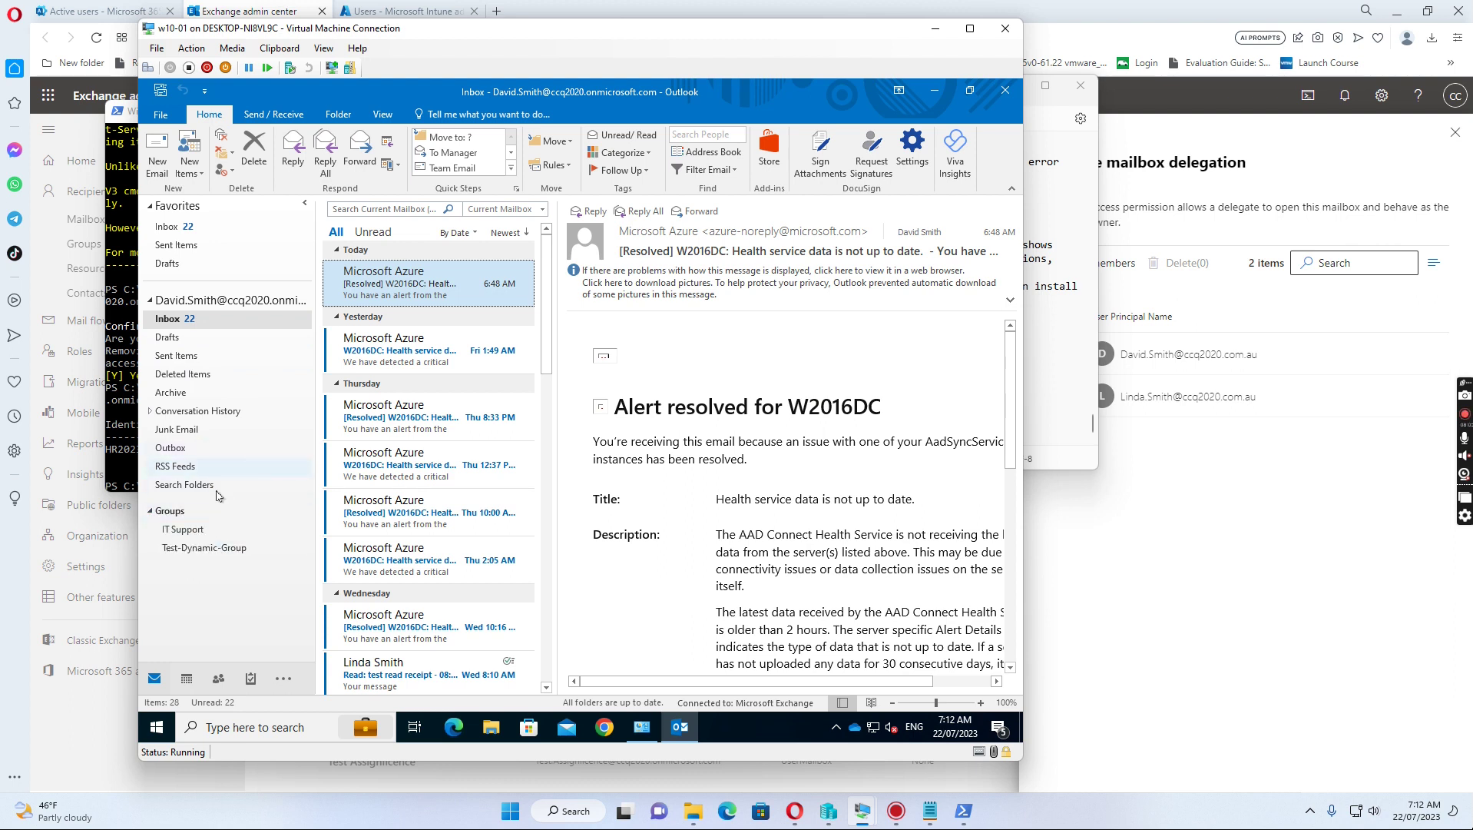
{"action": "left_click", "coordinate": [150, 302]}
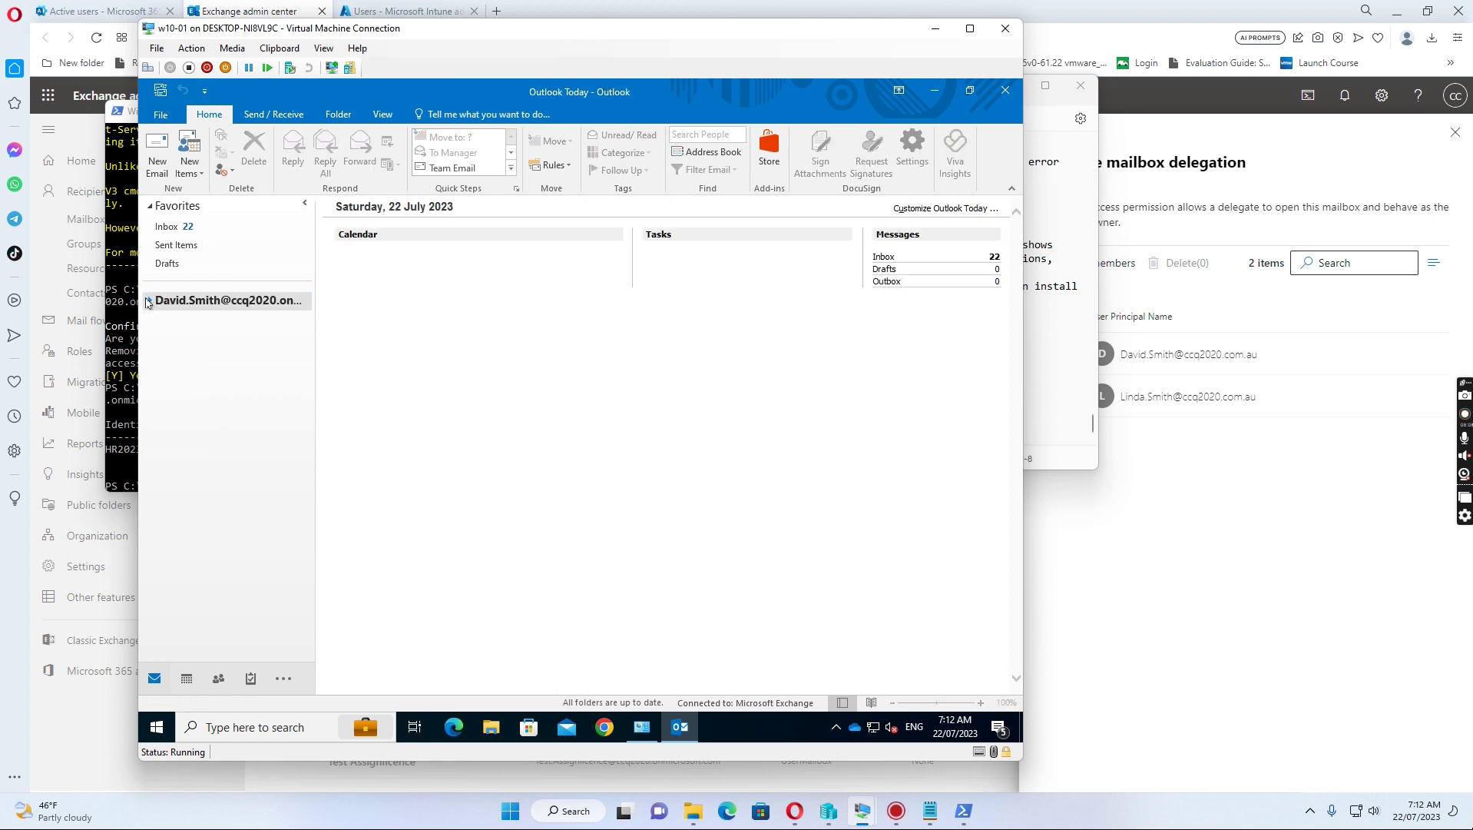
{"action": "left_click", "coordinate": [149, 302]}
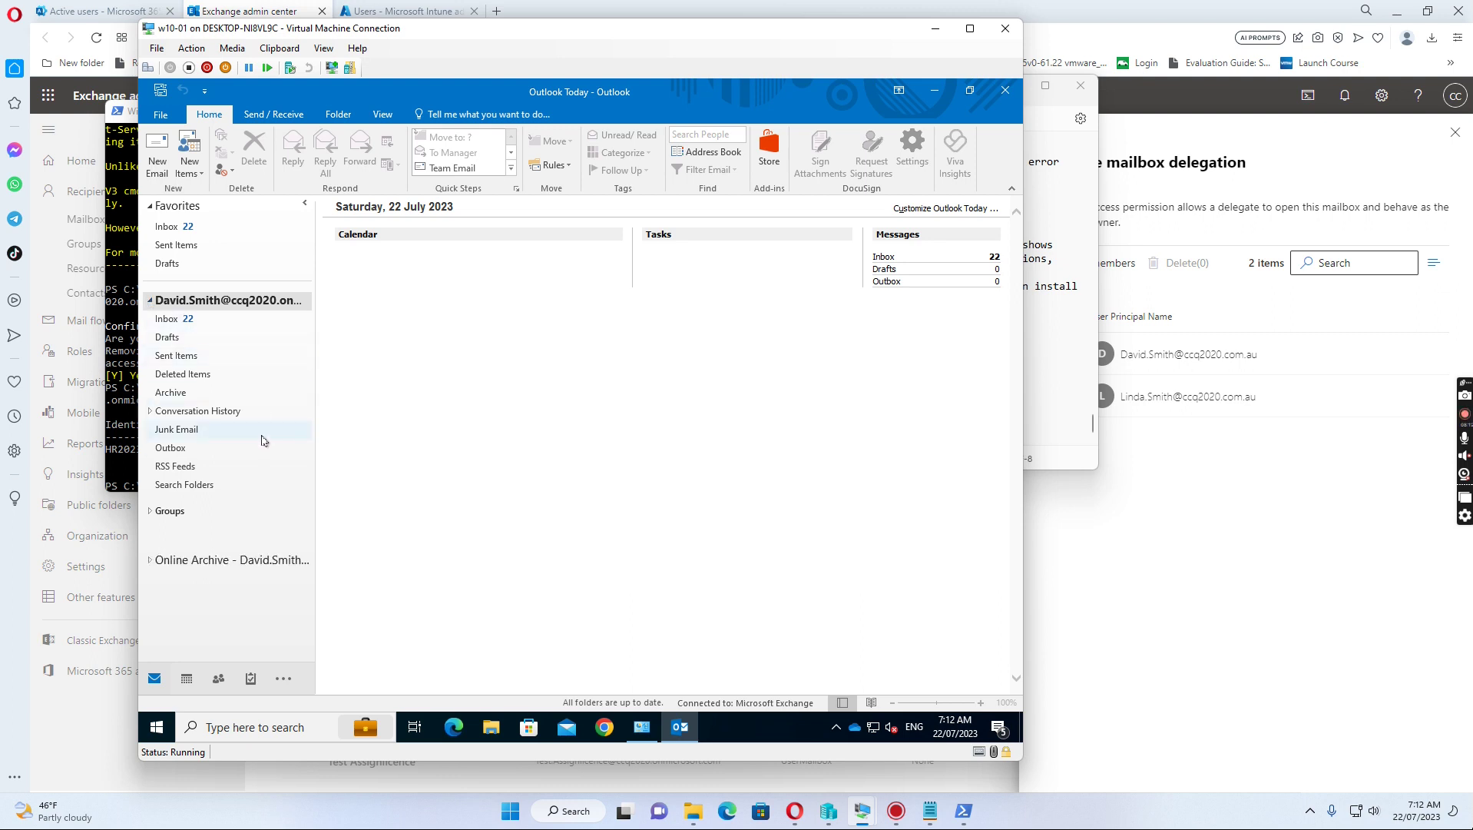
Step: Reopen the Inbox and expand the Finance shared mailbox's folders, confirming no HR mailbox appears
{"action": "left_click", "coordinate": [169, 320]}
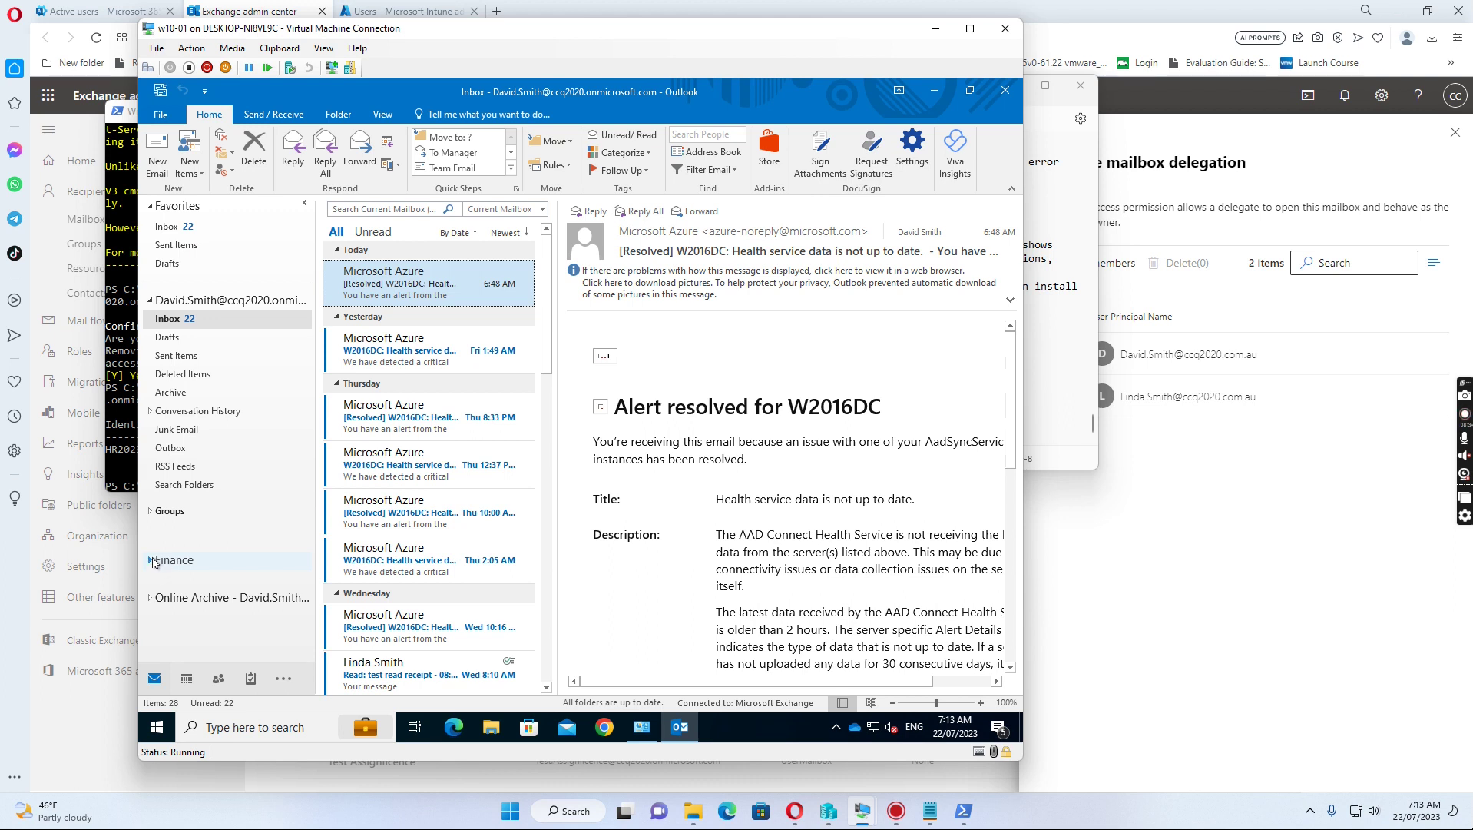
{"action": "left_click", "coordinate": [149, 562]}
{"action": "scroll", "coordinate": [215, 567], "scroll_direction": "down", "scroll_amount": 2}
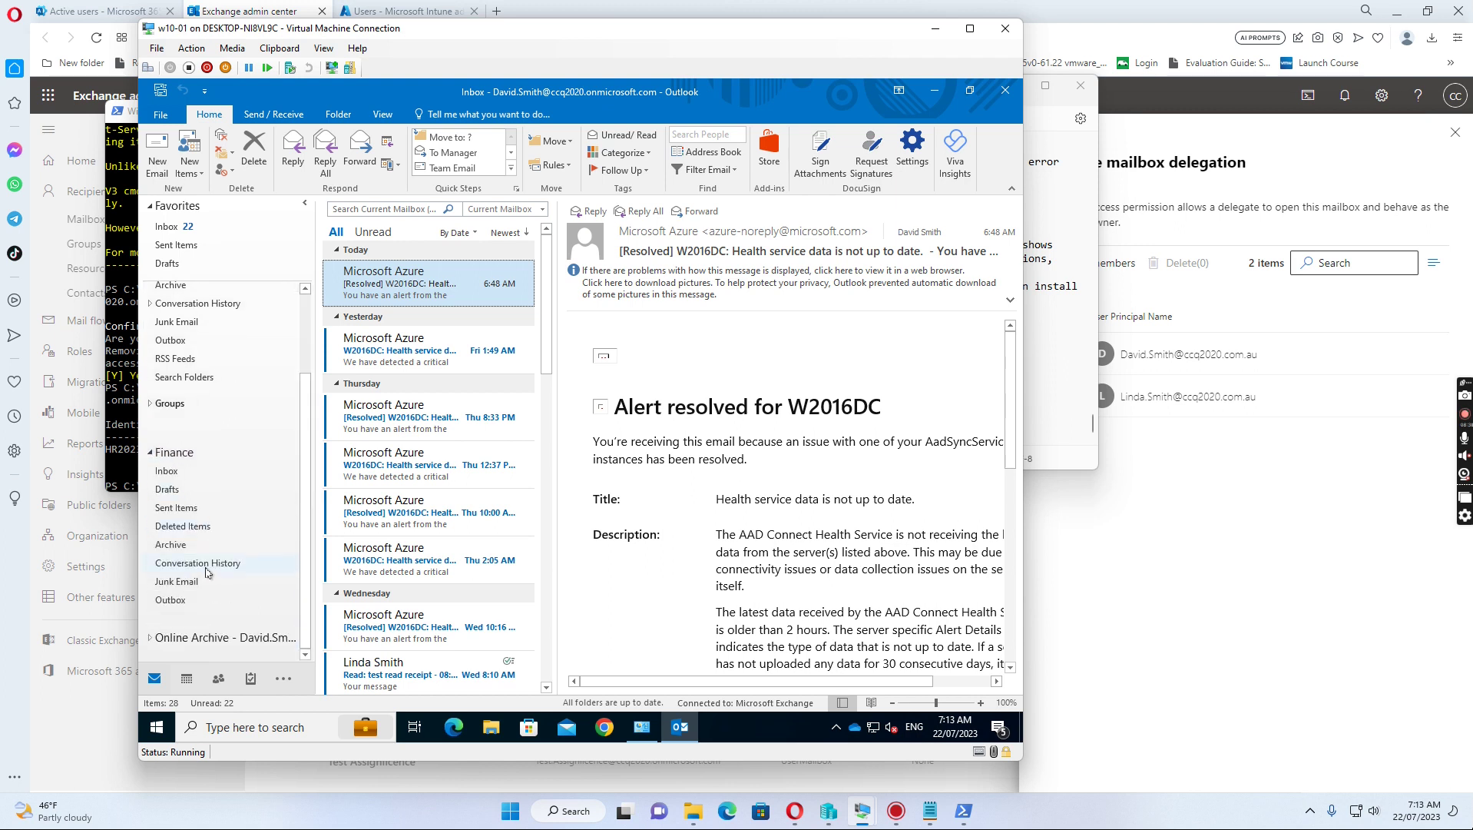
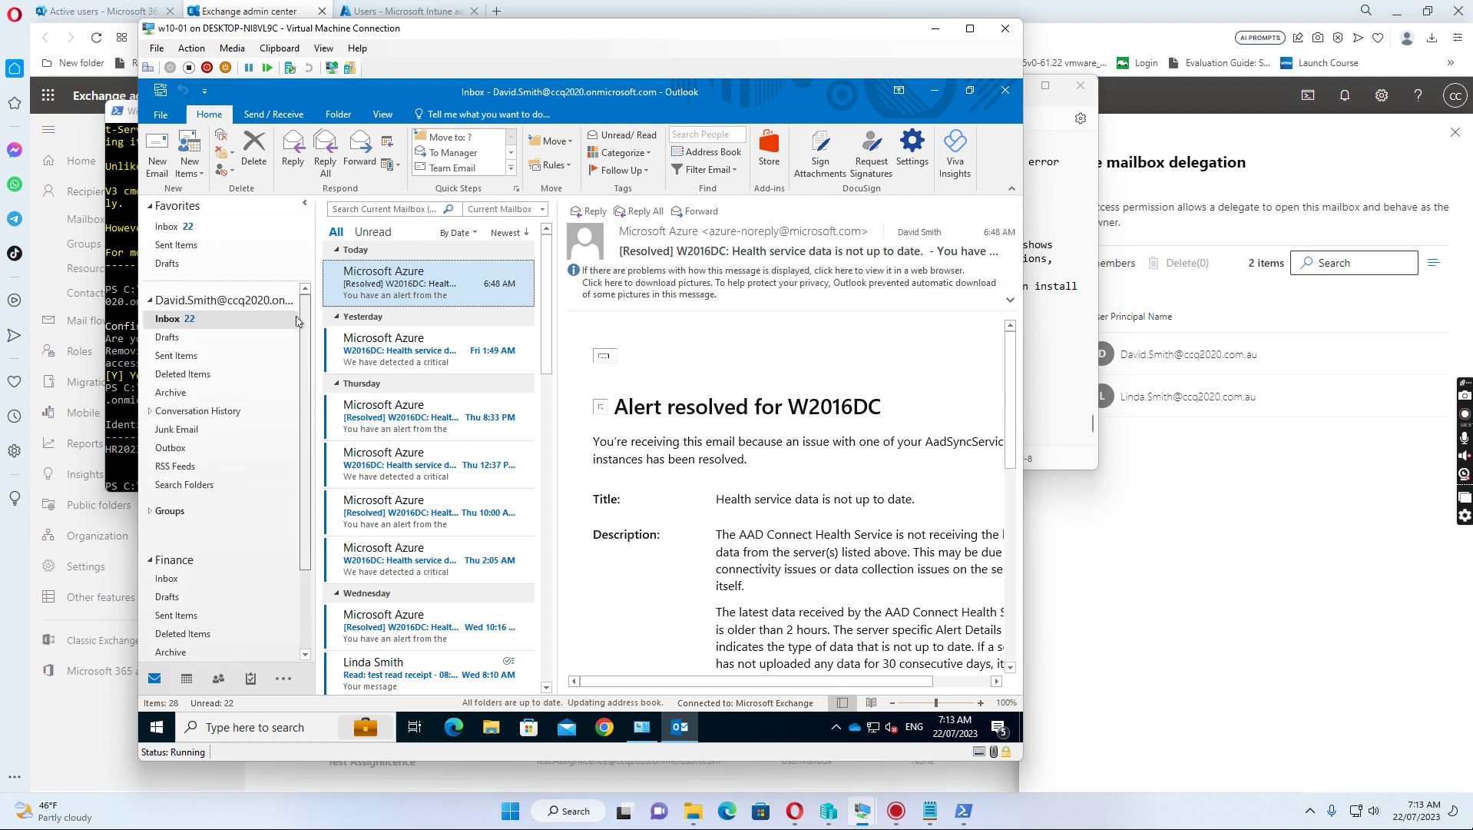
Step: Check the Exchange account's Advanced settings to confirm no additional mailboxes are listed
{"action": "scroll", "coordinate": [304, 338], "scroll_direction": "down", "scroll_amount": 2}
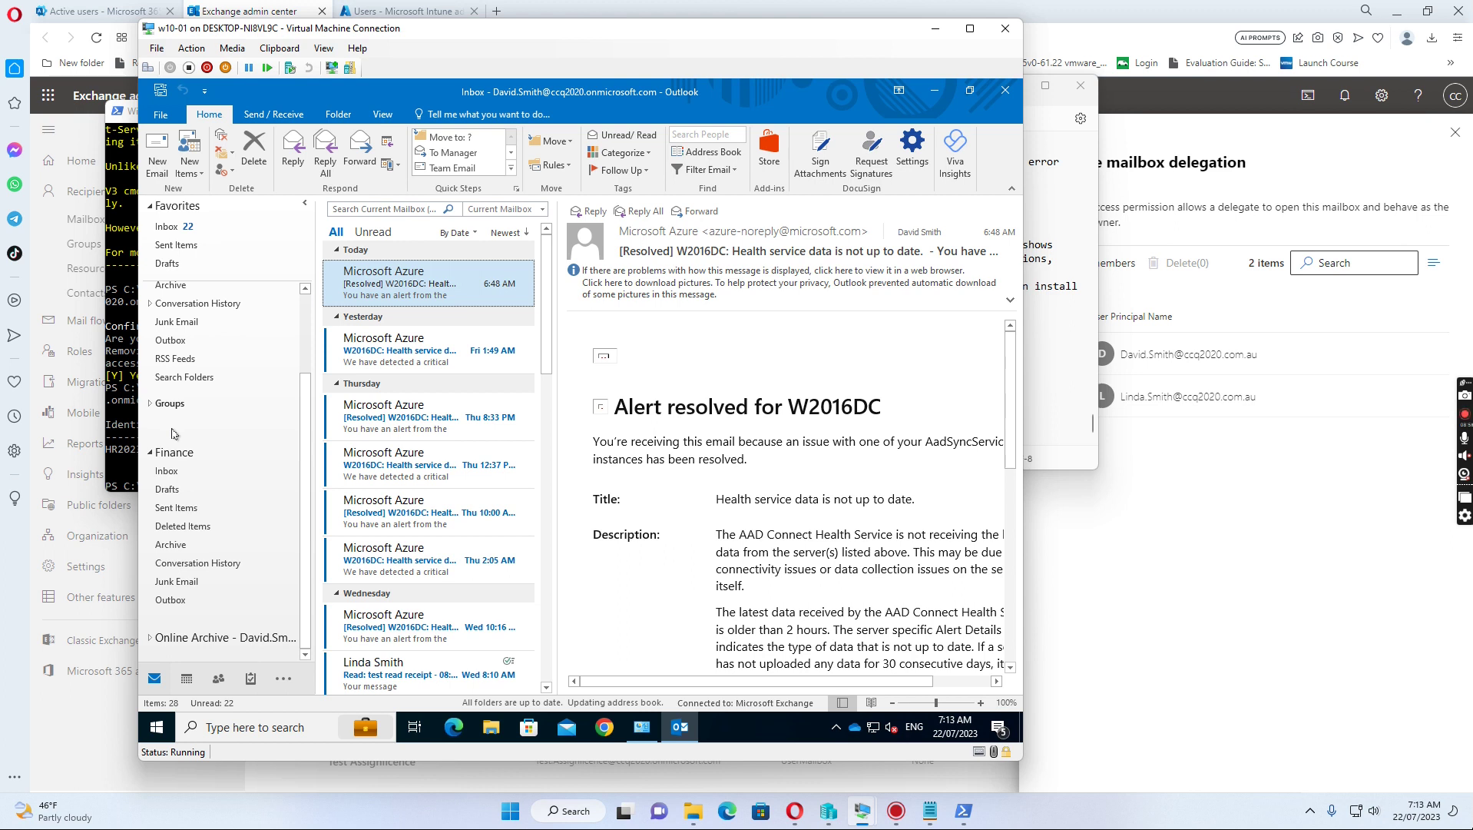
{"action": "left_click", "coordinate": [161, 117]}
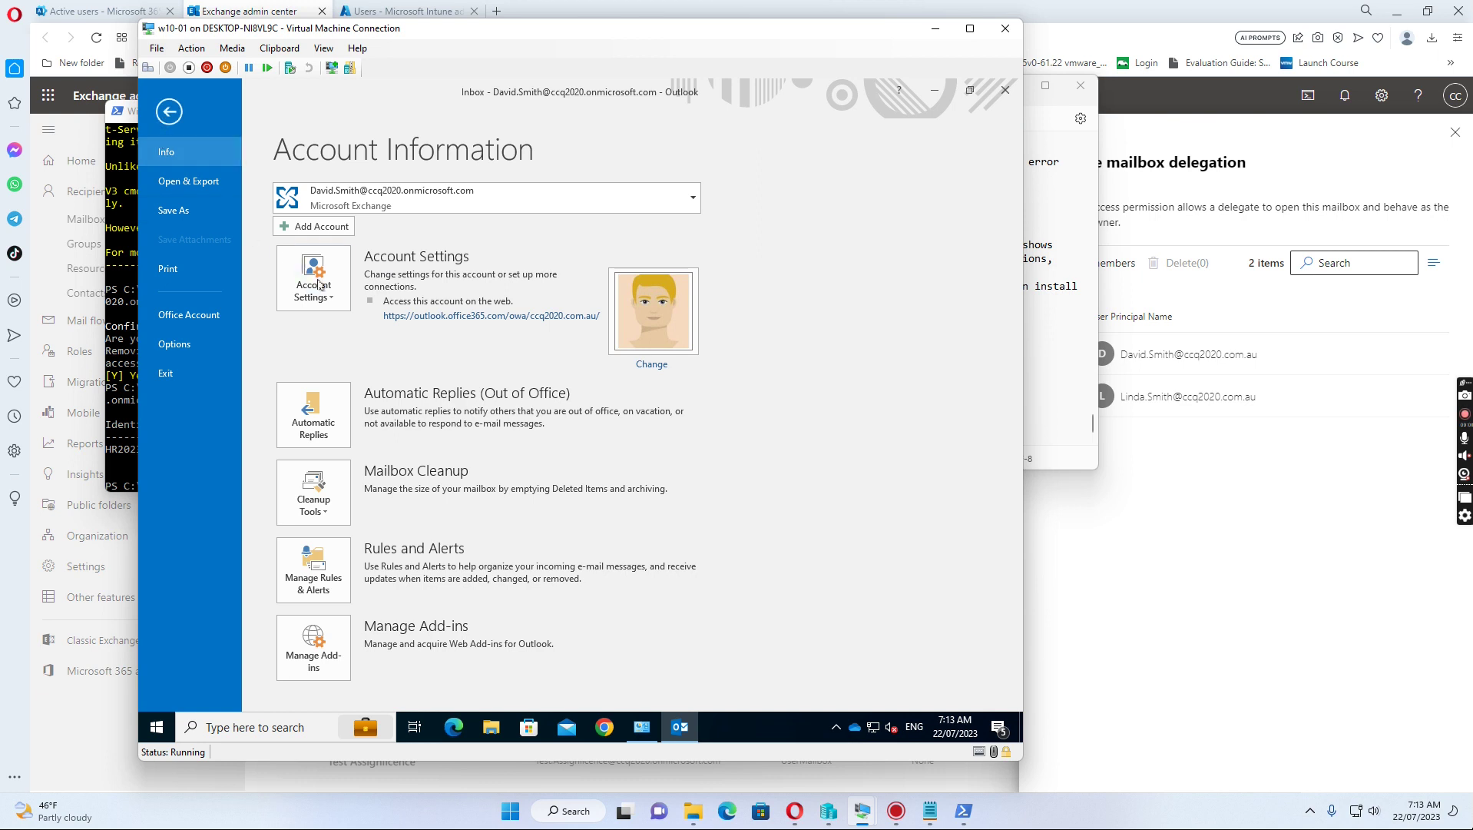
{"action": "left_click", "coordinate": [315, 291]}
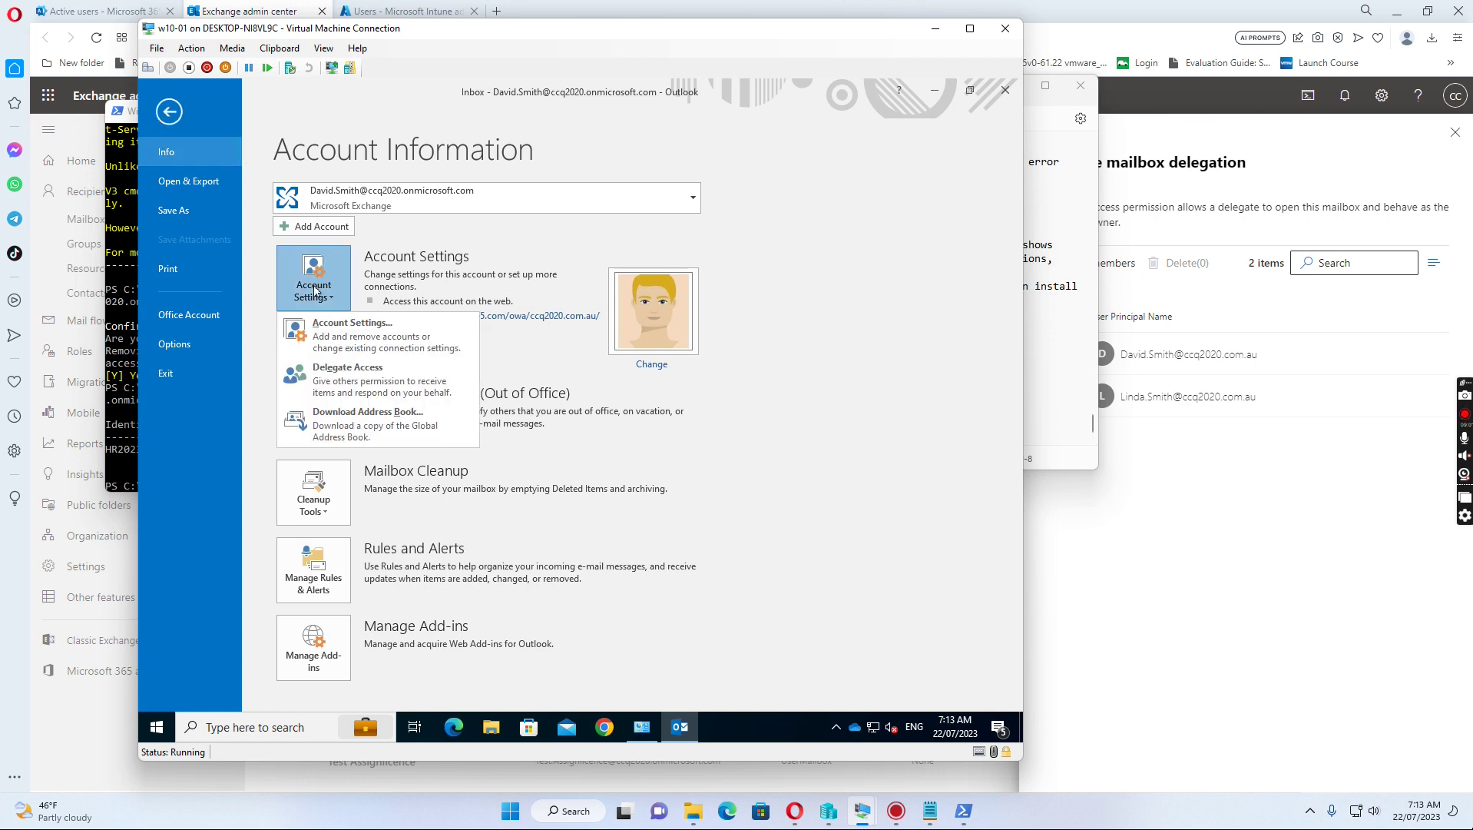
{"action": "left_click", "coordinate": [338, 326]}
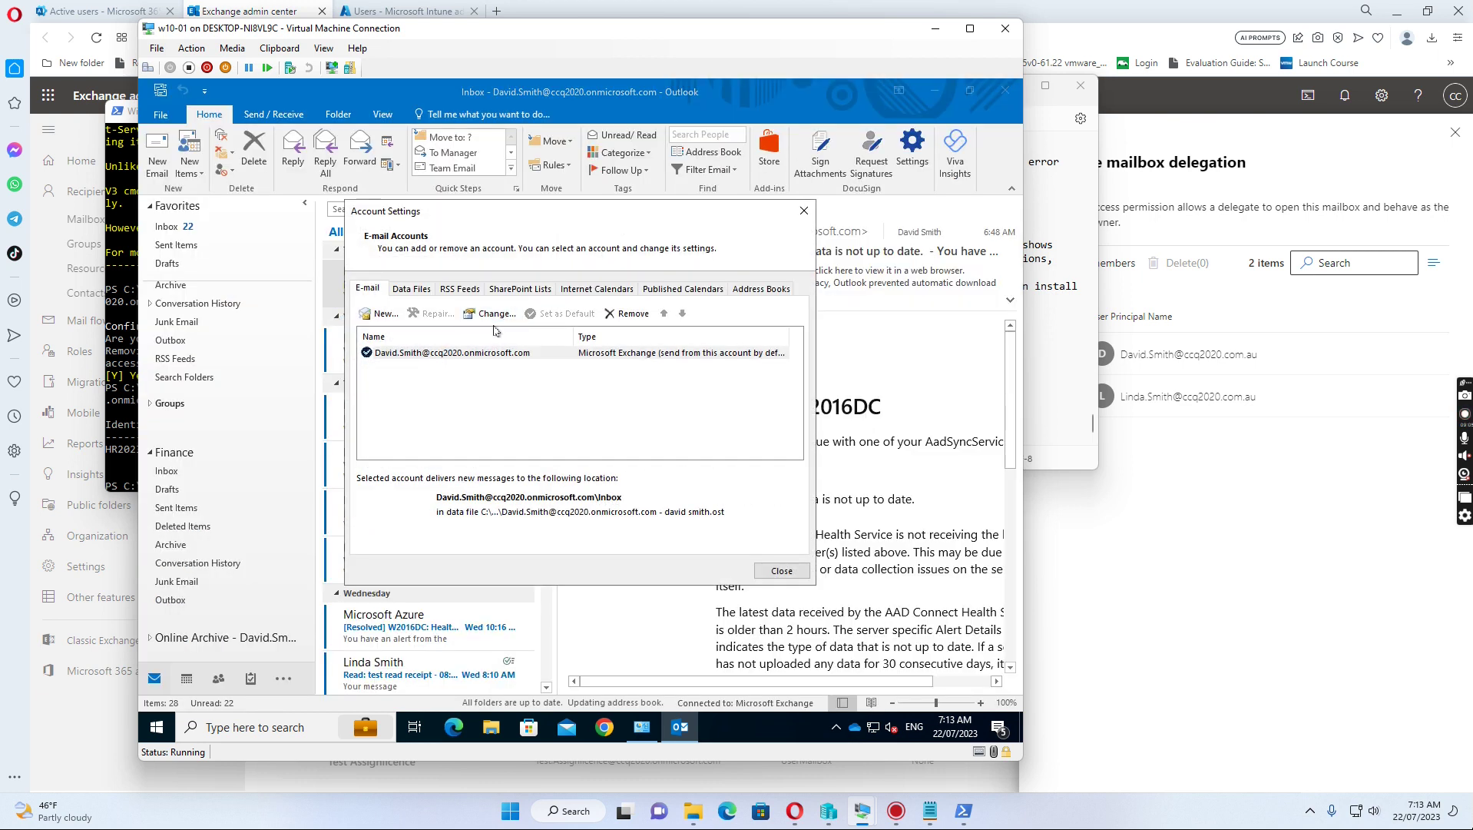
{"action": "left_click", "coordinate": [492, 314]}
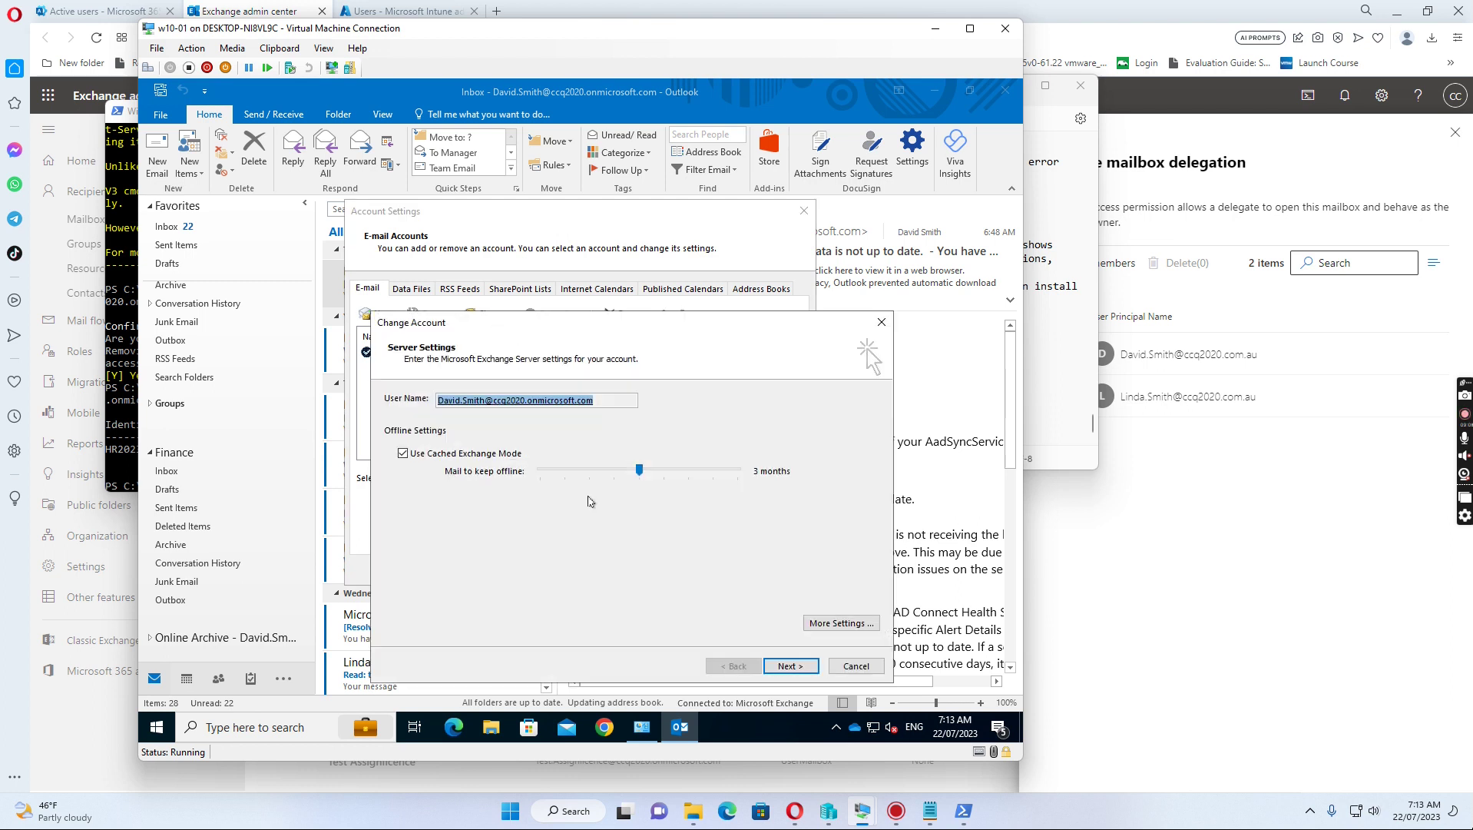
{"action": "left_click", "coordinate": [827, 624]}
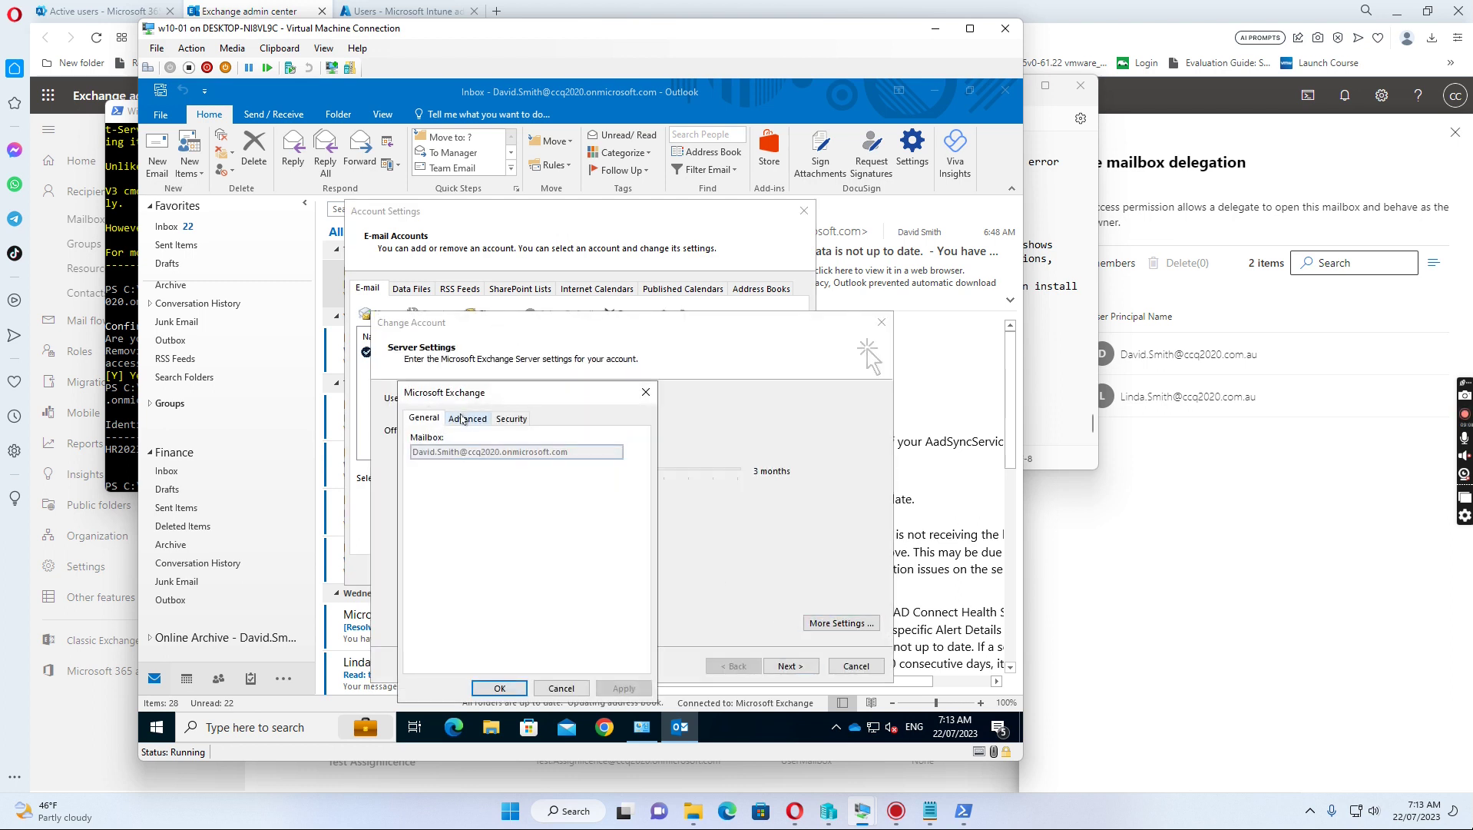
{"action": "left_click", "coordinate": [465, 419]}
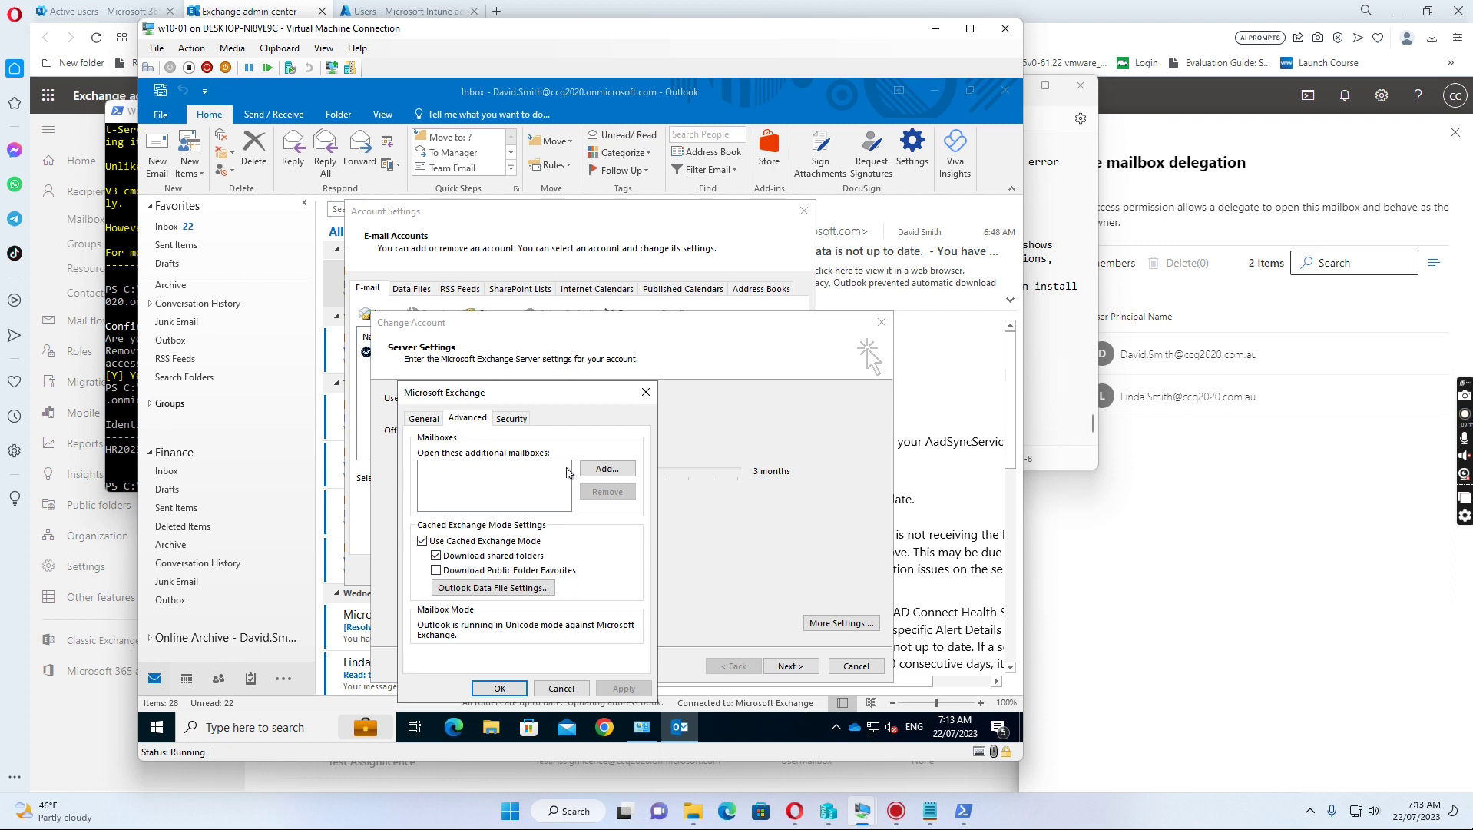
Step: Close the account dialogs without changes and bring up Microsoft Edge
{"action": "left_click", "coordinate": [572, 688]}
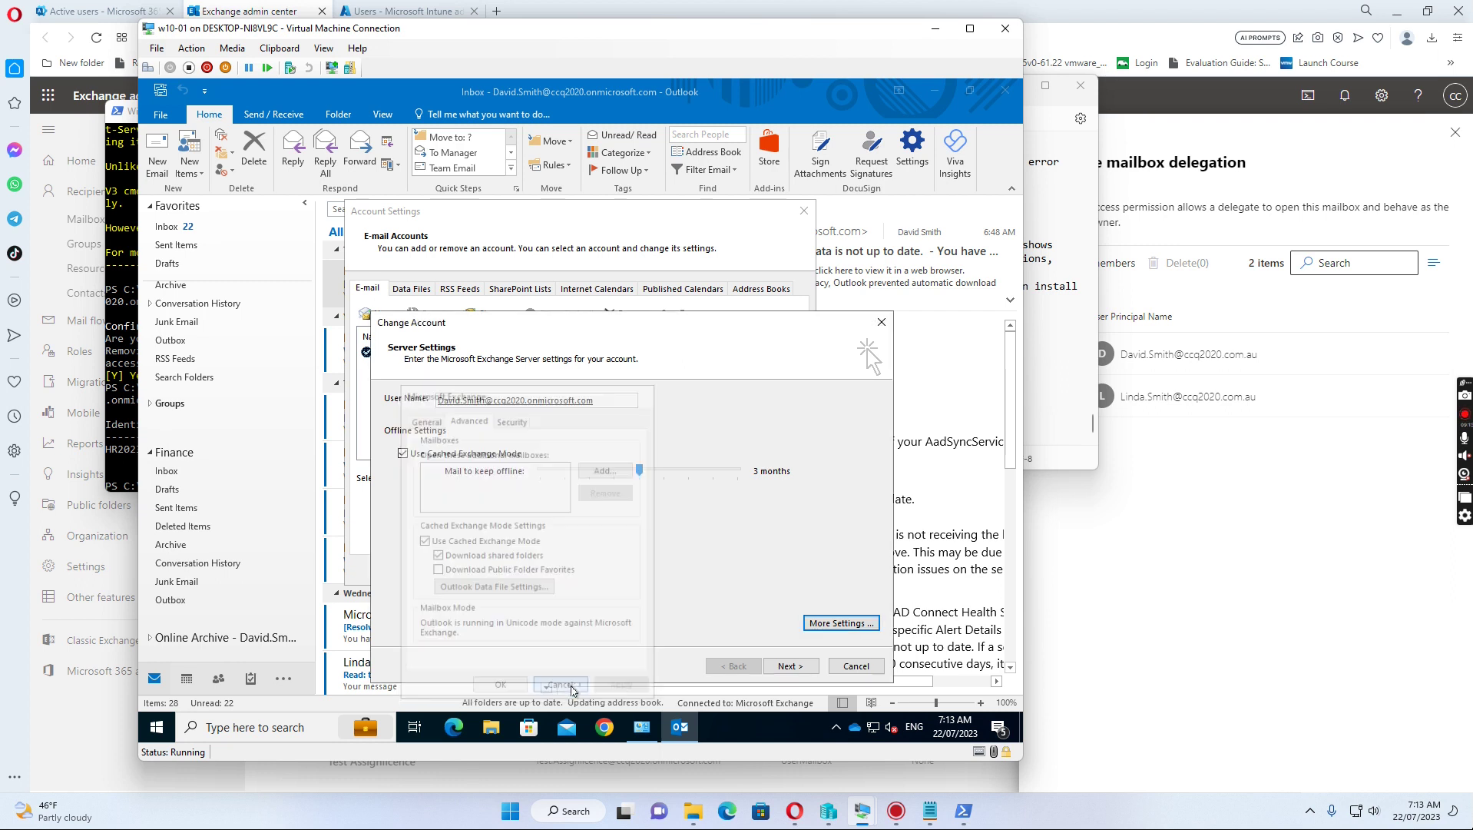
{"action": "left_click", "coordinate": [856, 666]}
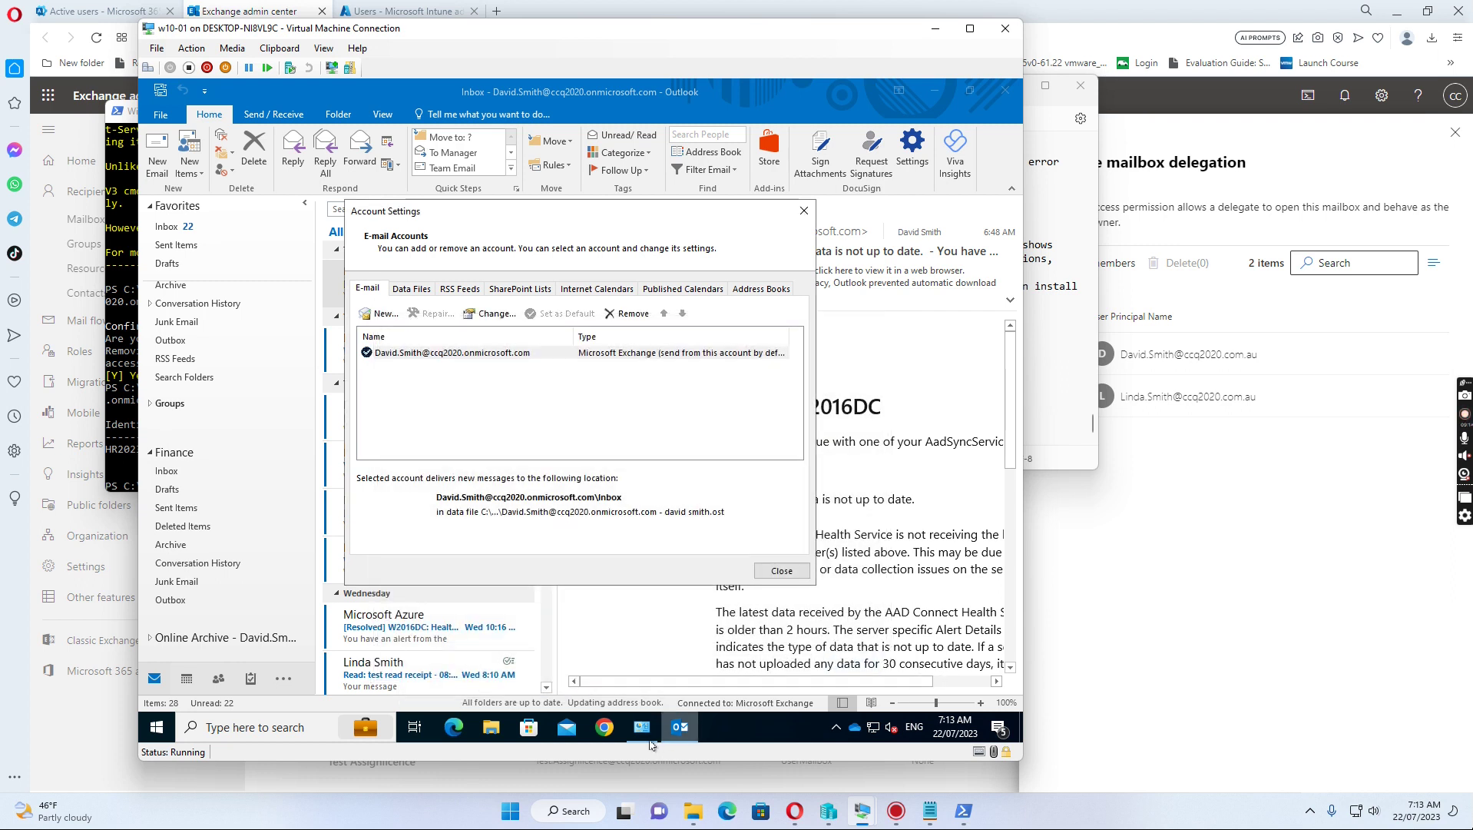
{"action": "left_click", "coordinate": [454, 727]}
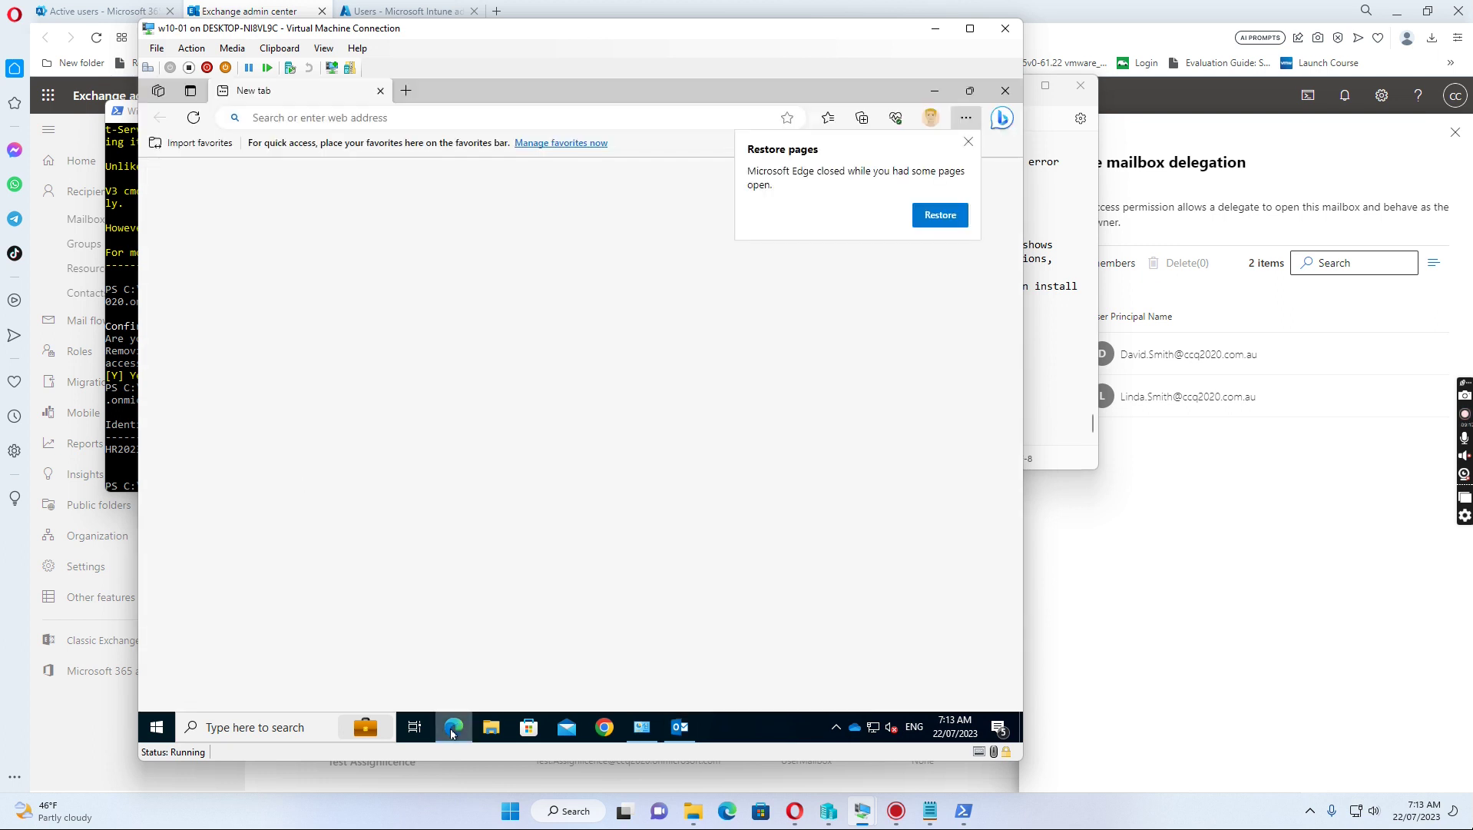
Step: Load outlook.office.com in Edge and dismiss the Restore pages prompt
{"action": "left_click", "coordinate": [407, 119]}
{"action": "type", "text": "out"}
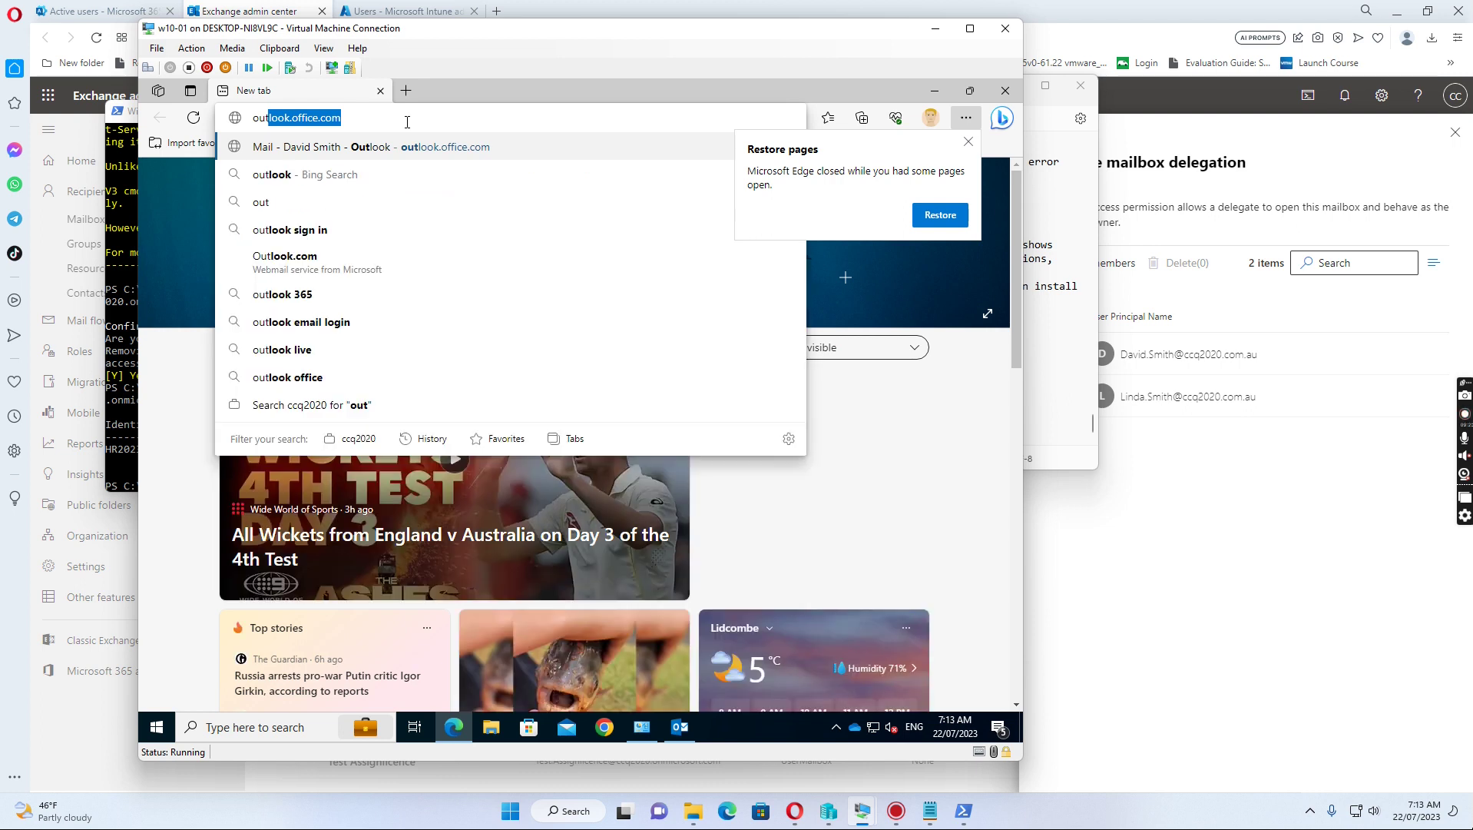
{"action": "key", "text": "Return"}
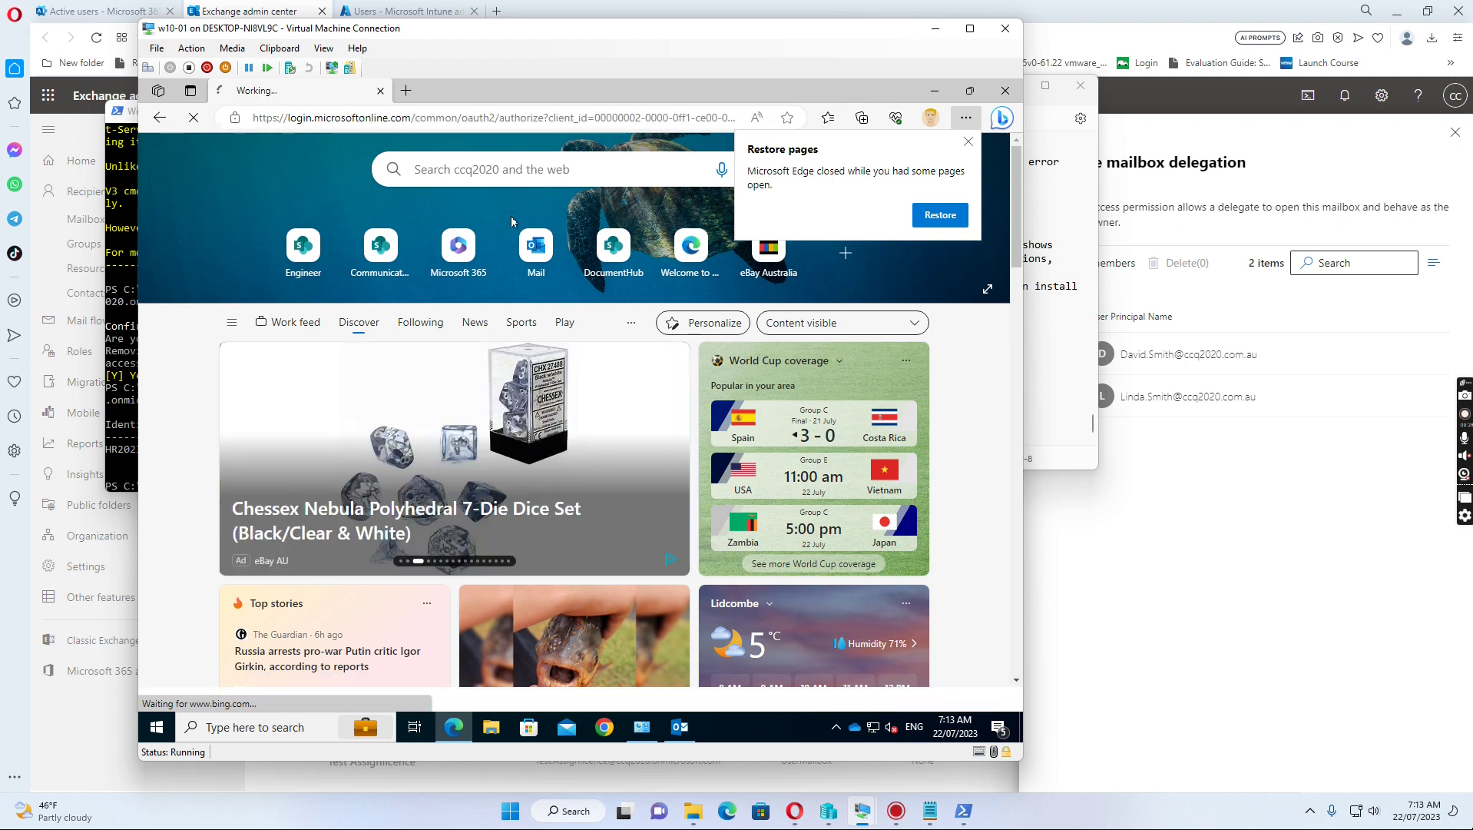
{"action": "left_click", "coordinate": [967, 142]}
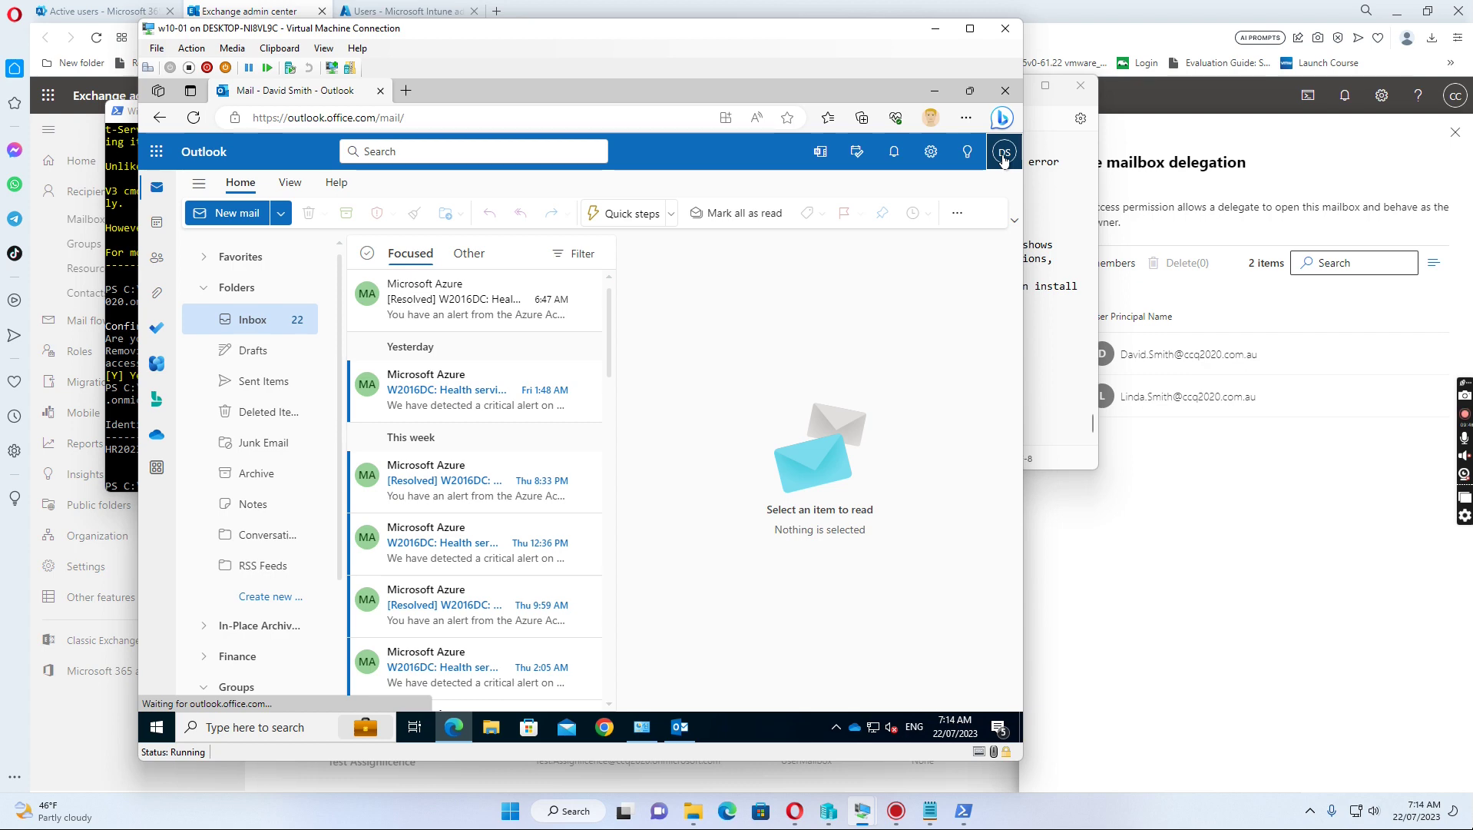
Step: Use Open another mailbox from the account menu to open the HR mailbox in a new tab
{"action": "left_click", "coordinate": [969, 35]}
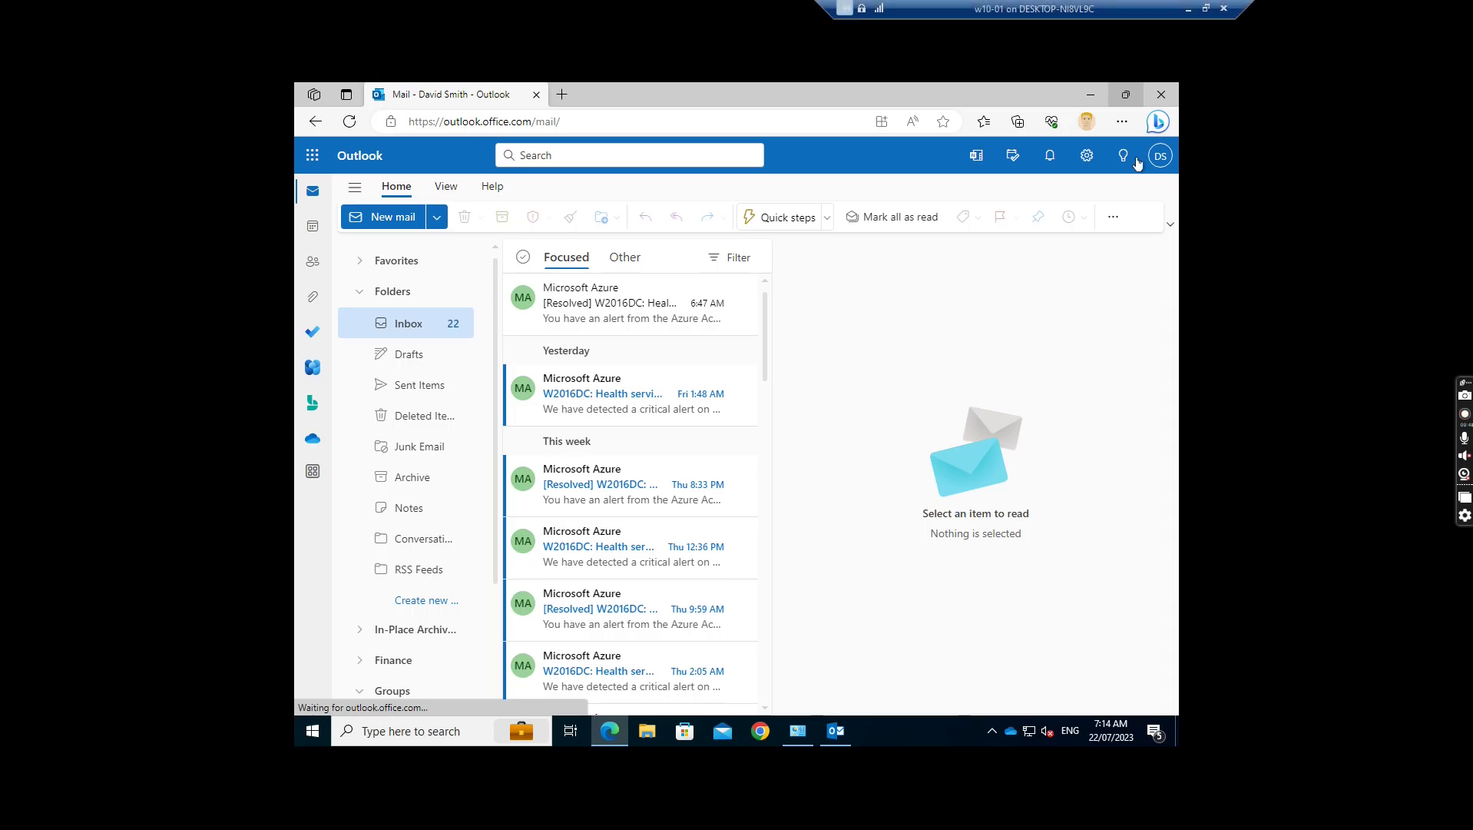
{"action": "left_click", "coordinate": [1160, 155]}
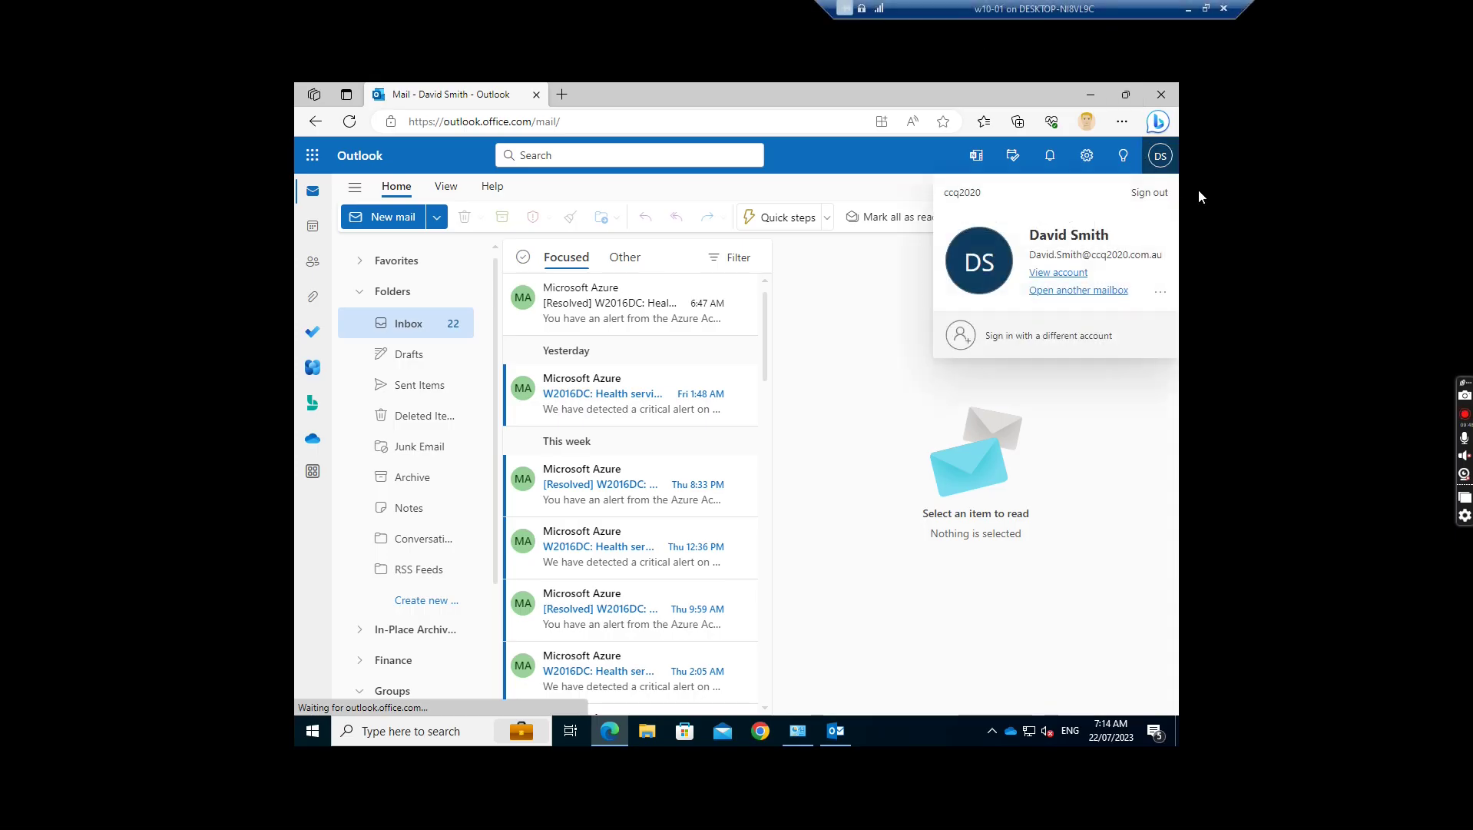
{"action": "left_click", "coordinate": [1069, 292]}
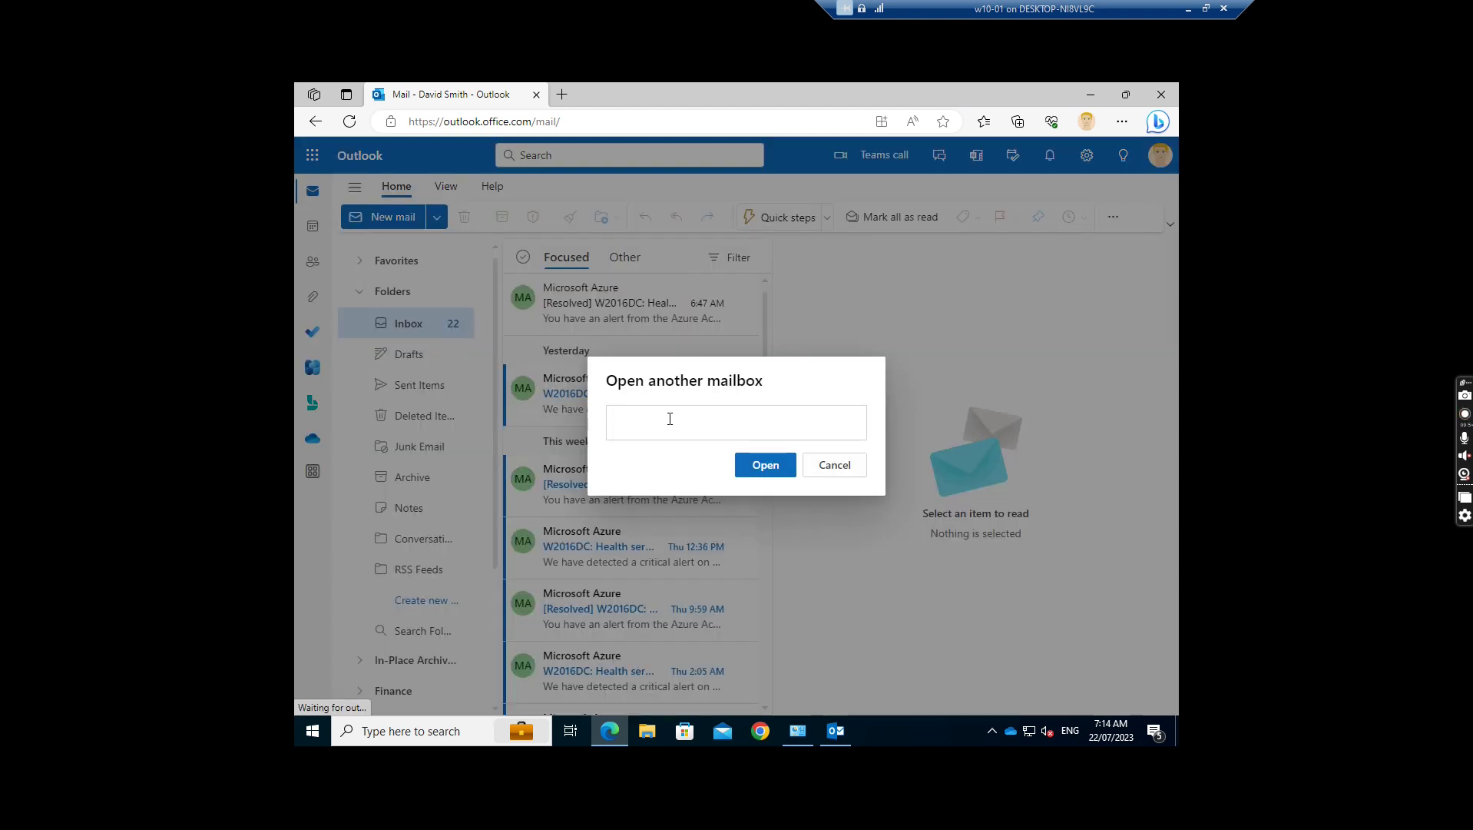
{"action": "type", "text": "h"}
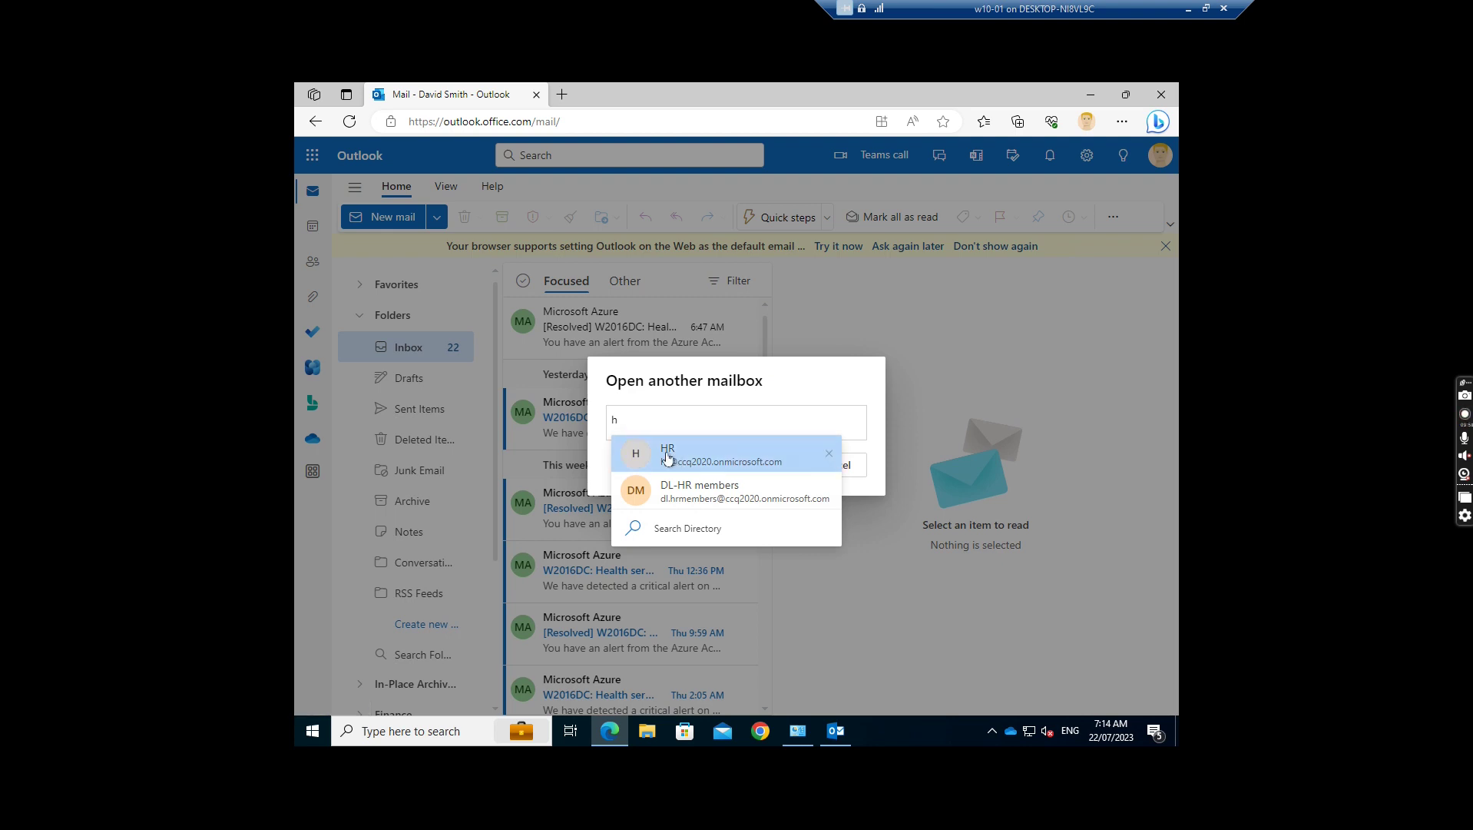
{"action": "left_click", "coordinate": [668, 455]}
{"action": "left_click", "coordinate": [765, 467]}
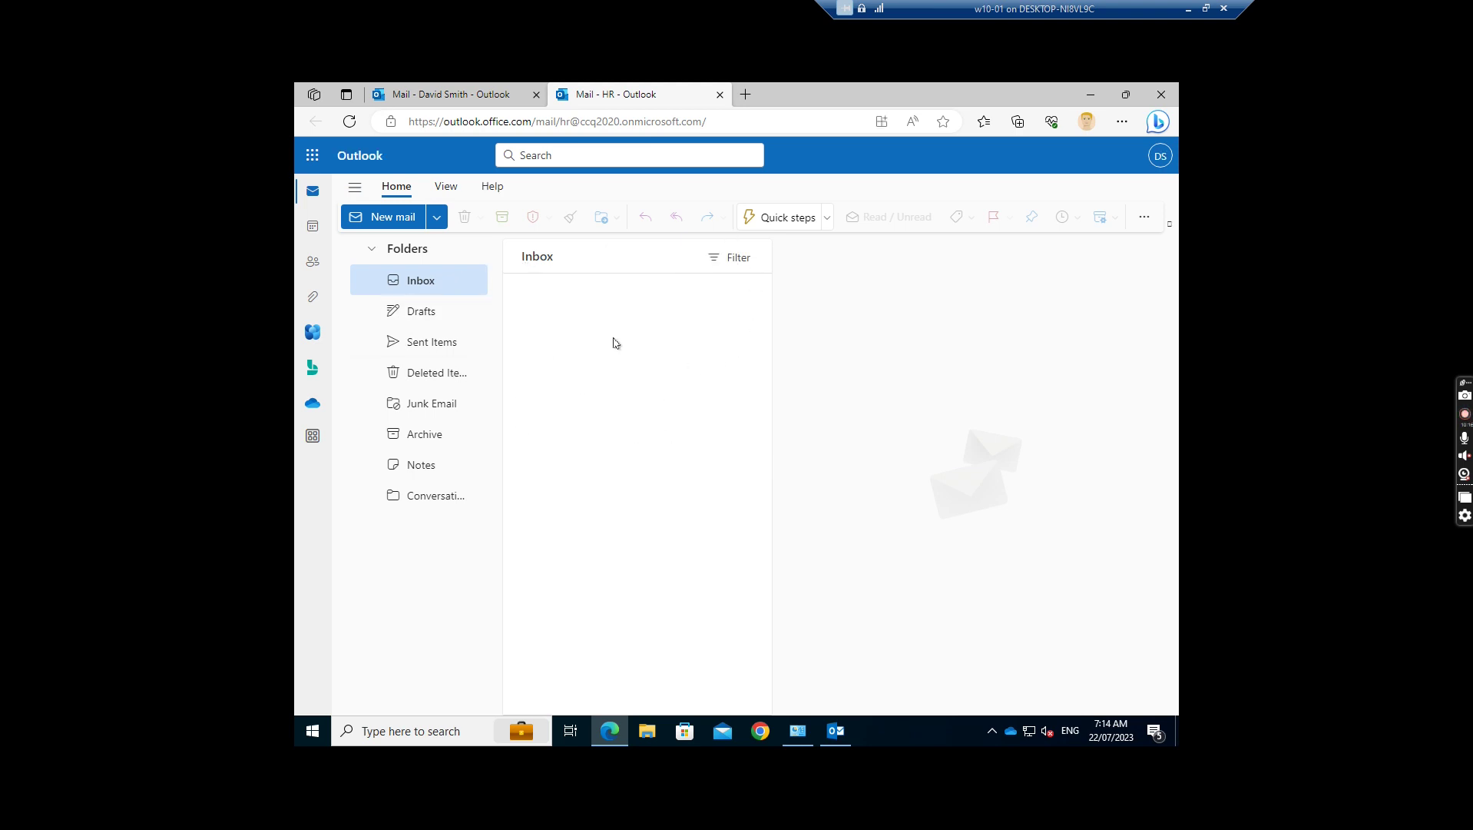
Step: In desktop Outlook, reach the Exchange account's More Settings Advanced tab
{"action": "left_click", "coordinate": [830, 731]}
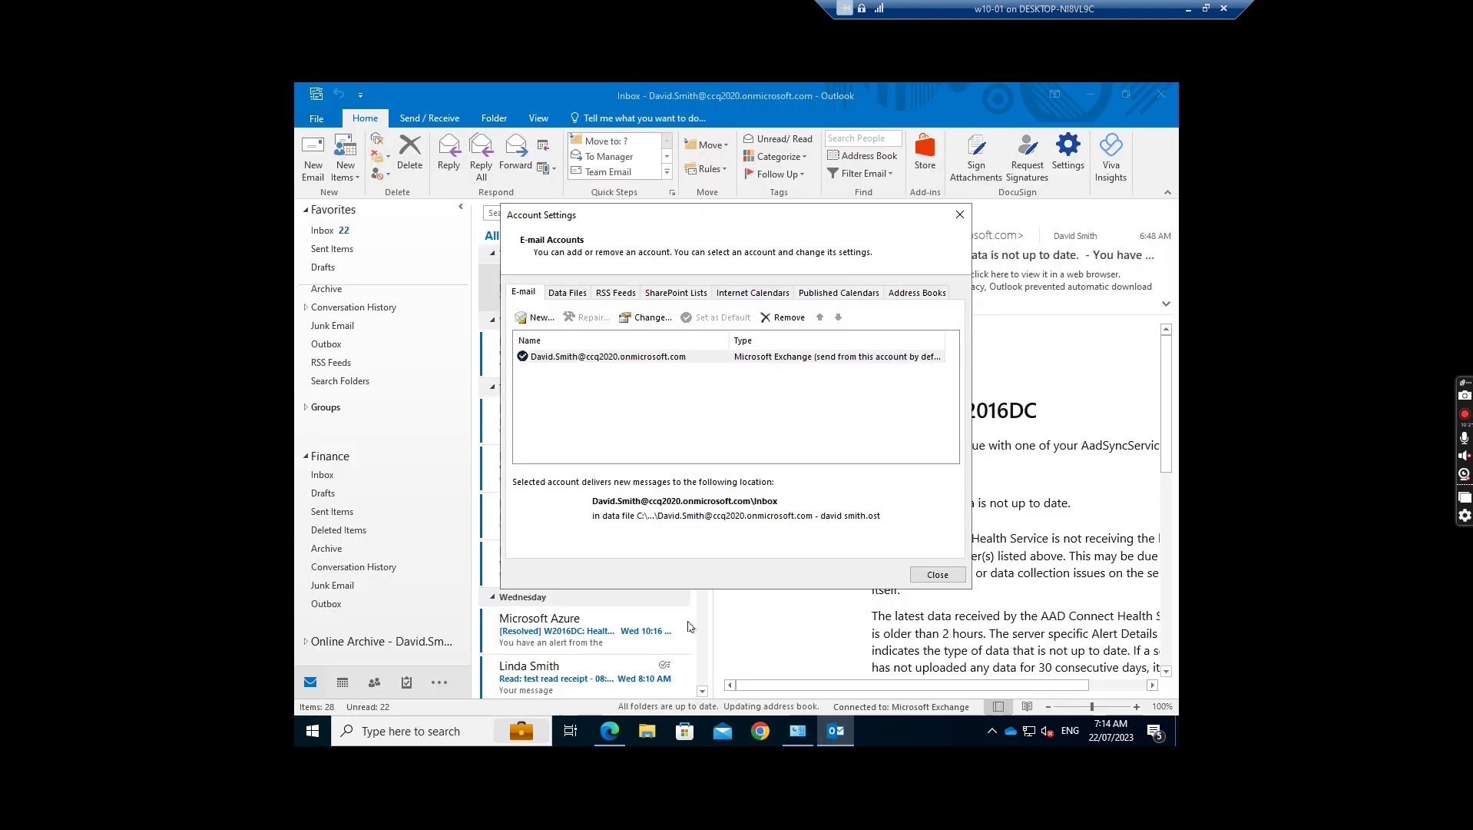
{"action": "left_click", "coordinate": [645, 357]}
{"action": "left_click", "coordinate": [651, 318]}
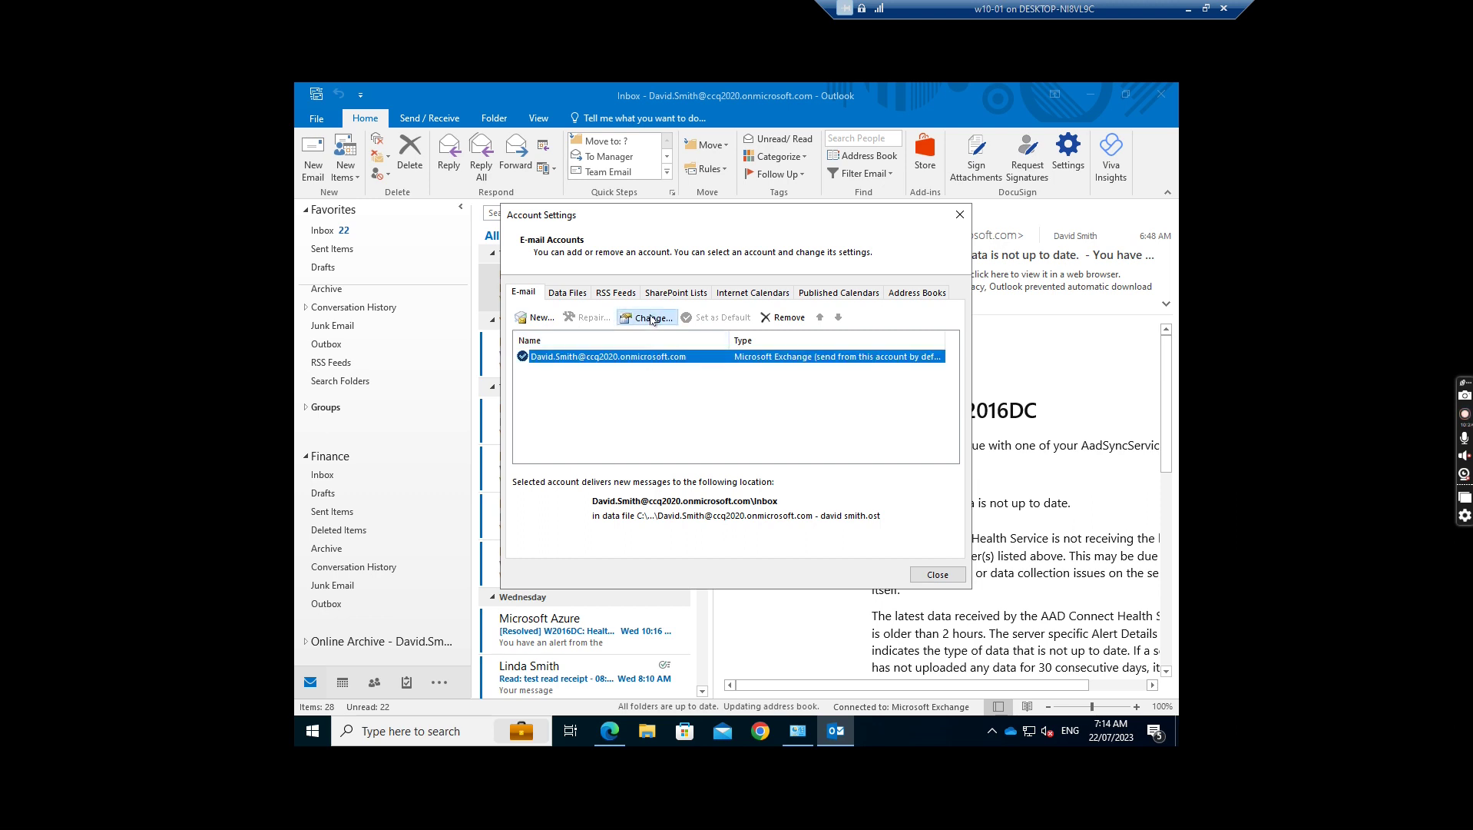
{"action": "left_click", "coordinate": [996, 626]}
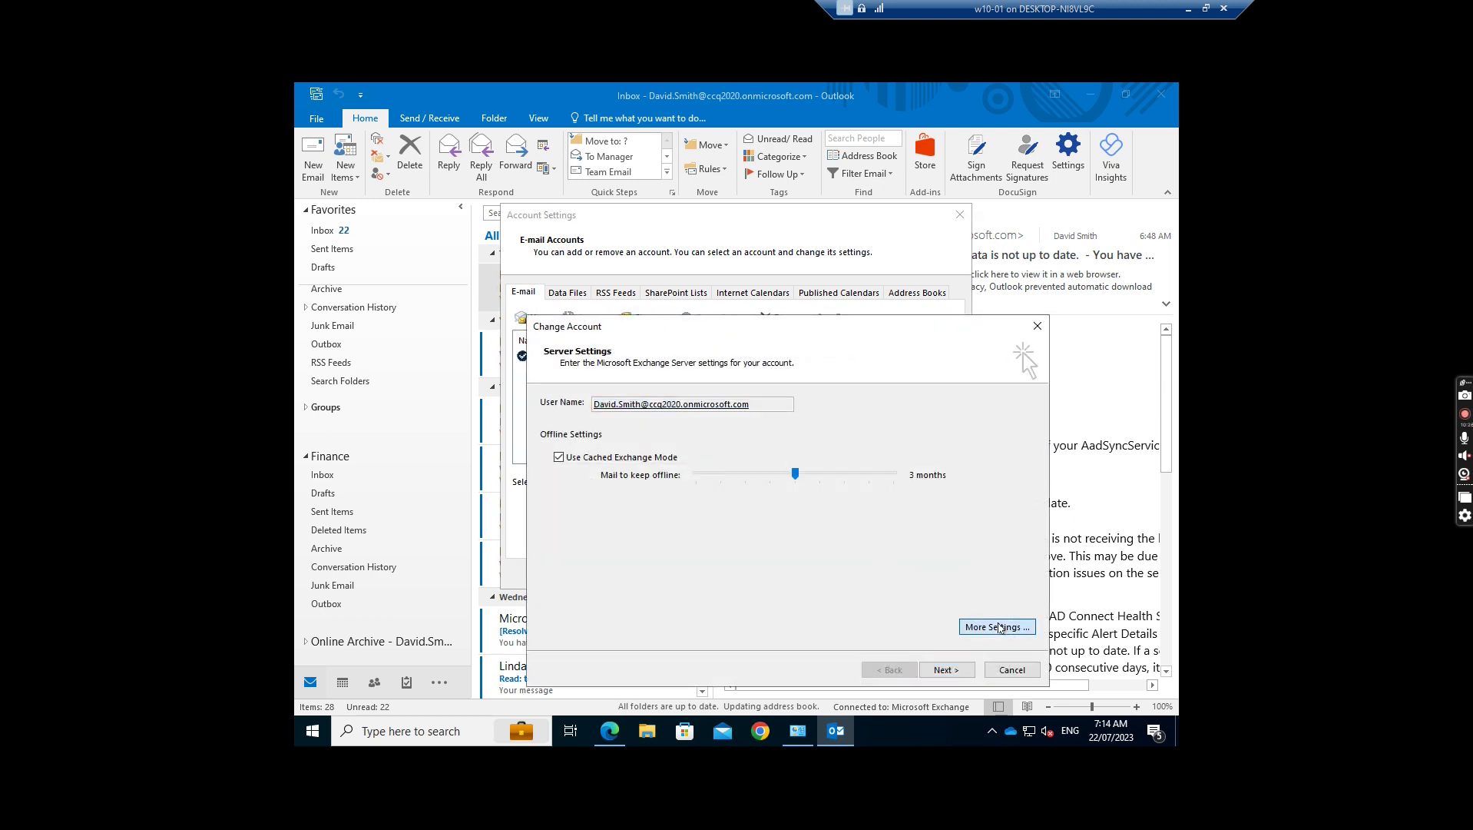
{"action": "left_click", "coordinate": [619, 425]}
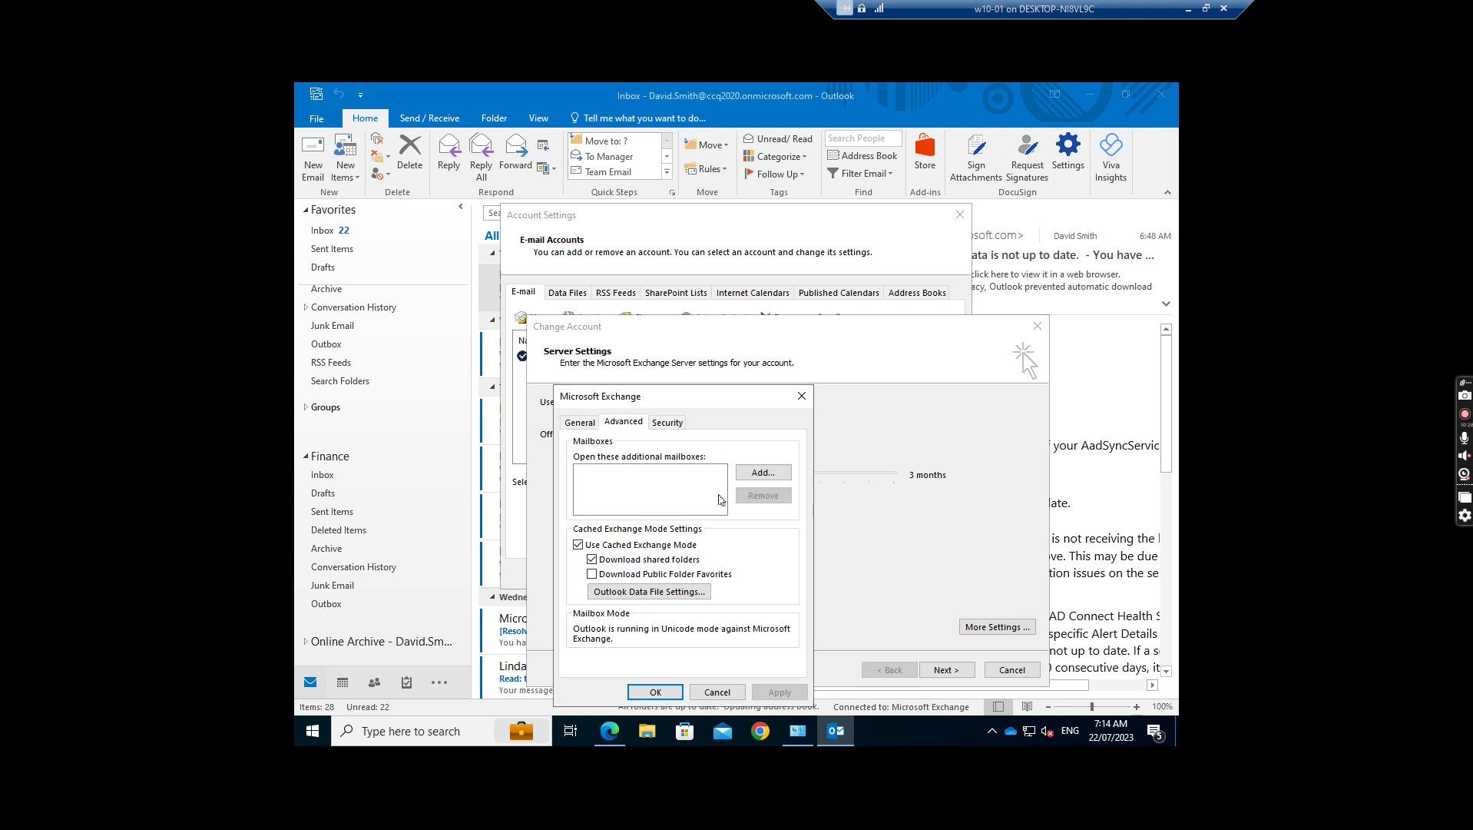
Step: Add the HR mailbox as an additional mailbox and close Account Settings
{"action": "left_click", "coordinate": [751, 472]}
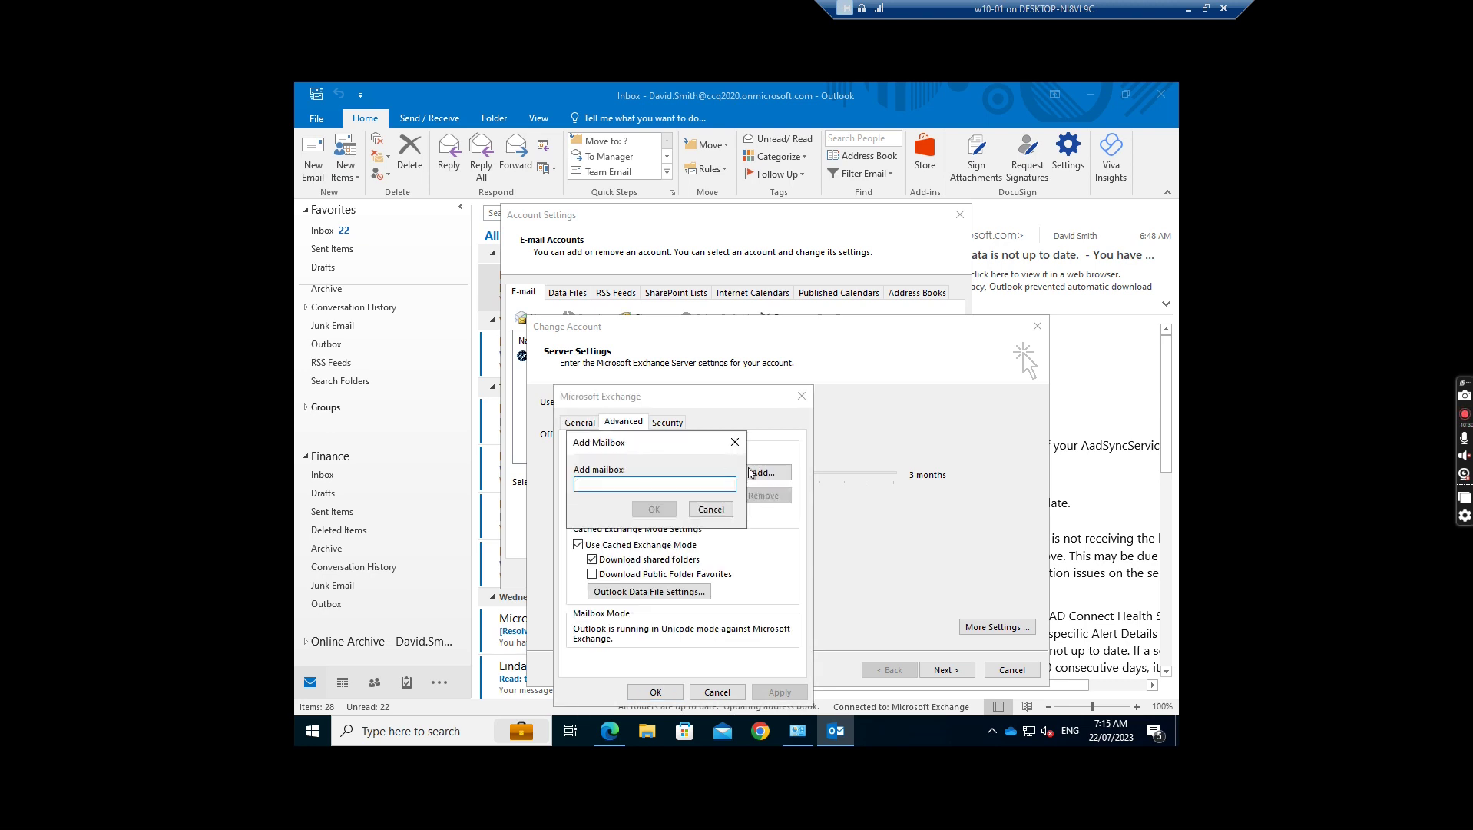
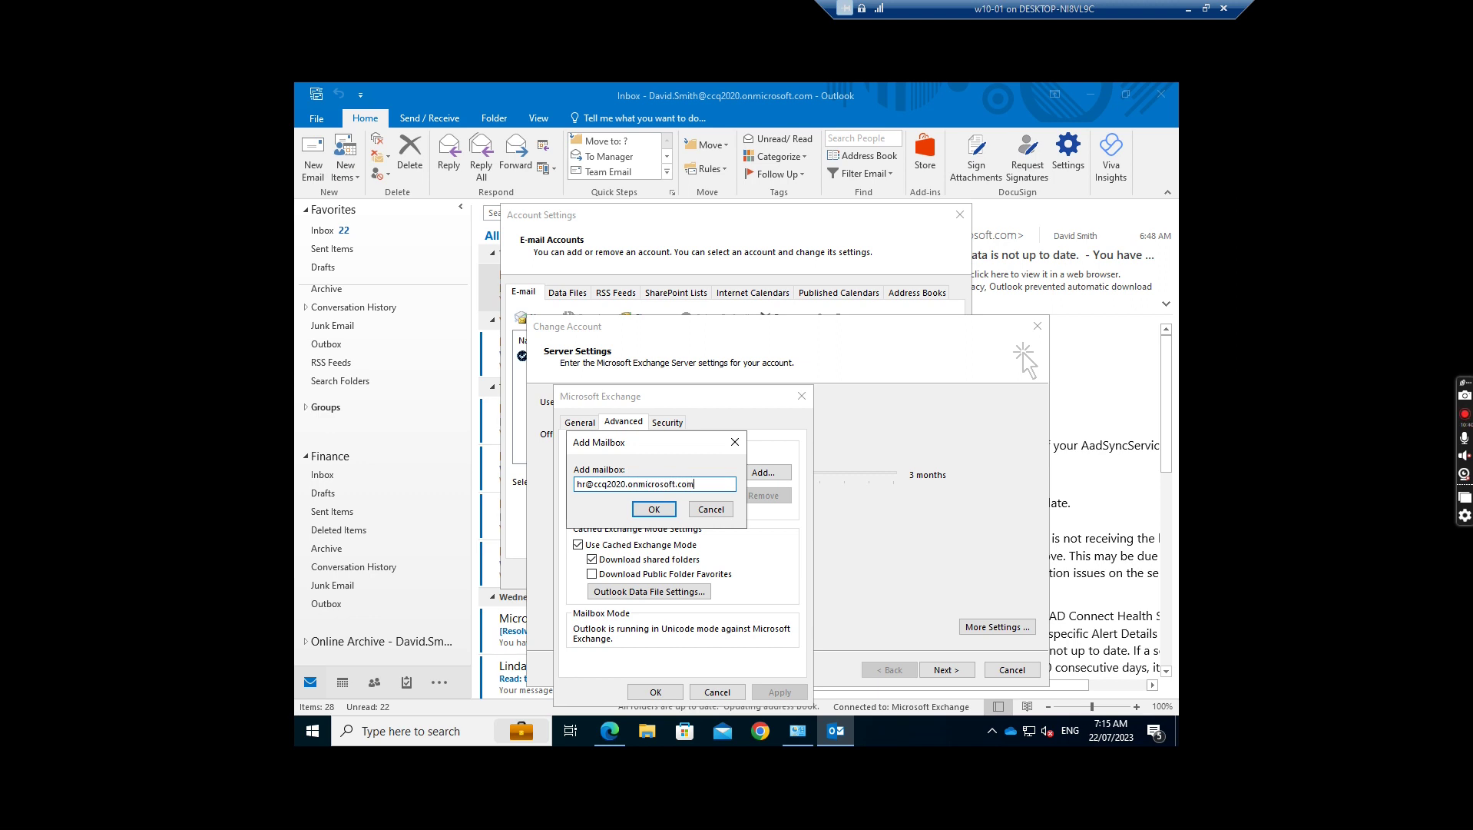
{"action": "left_click", "coordinate": [653, 510]}
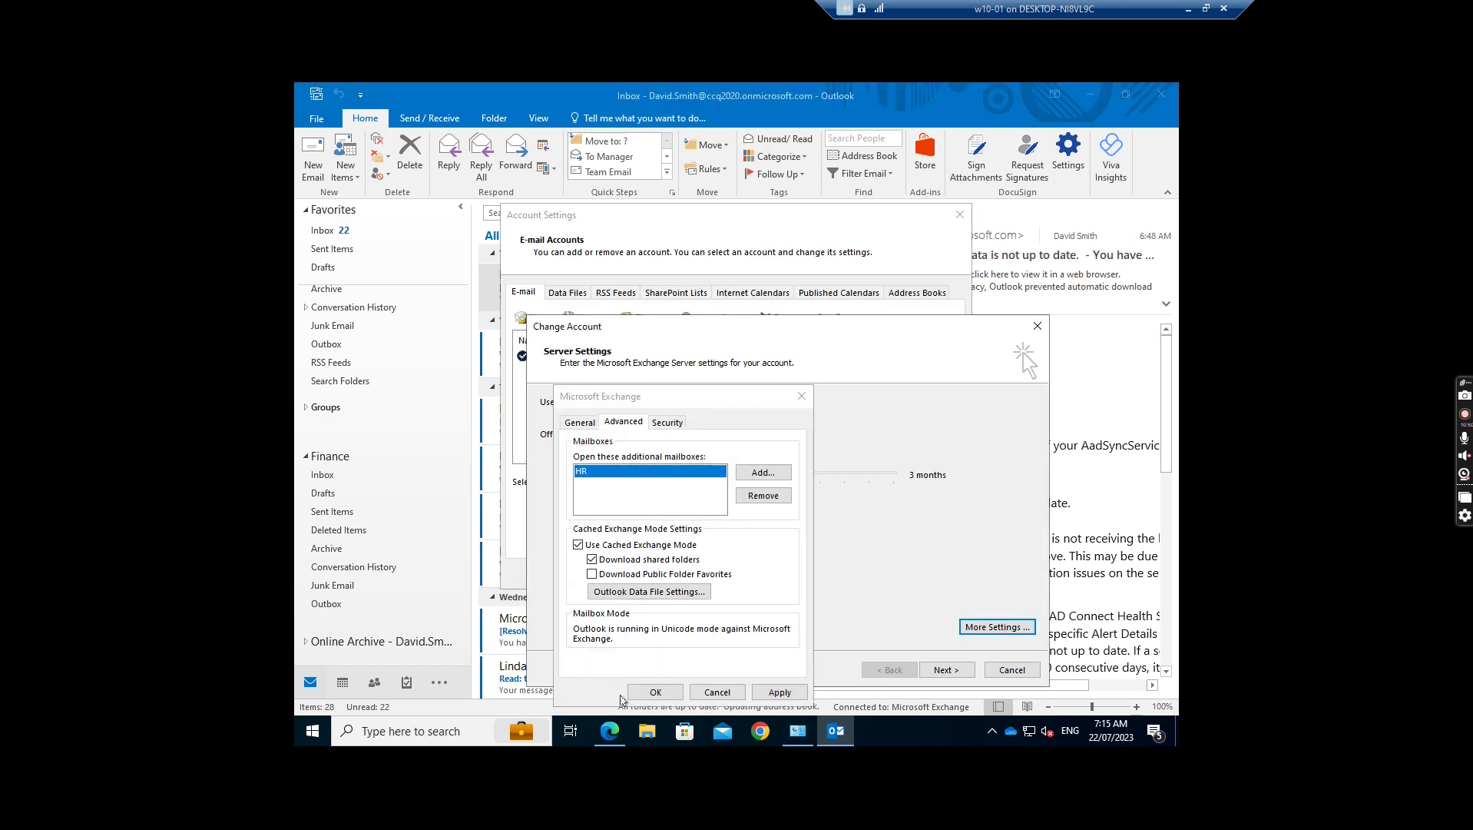
{"action": "left_click", "coordinate": [653, 688]}
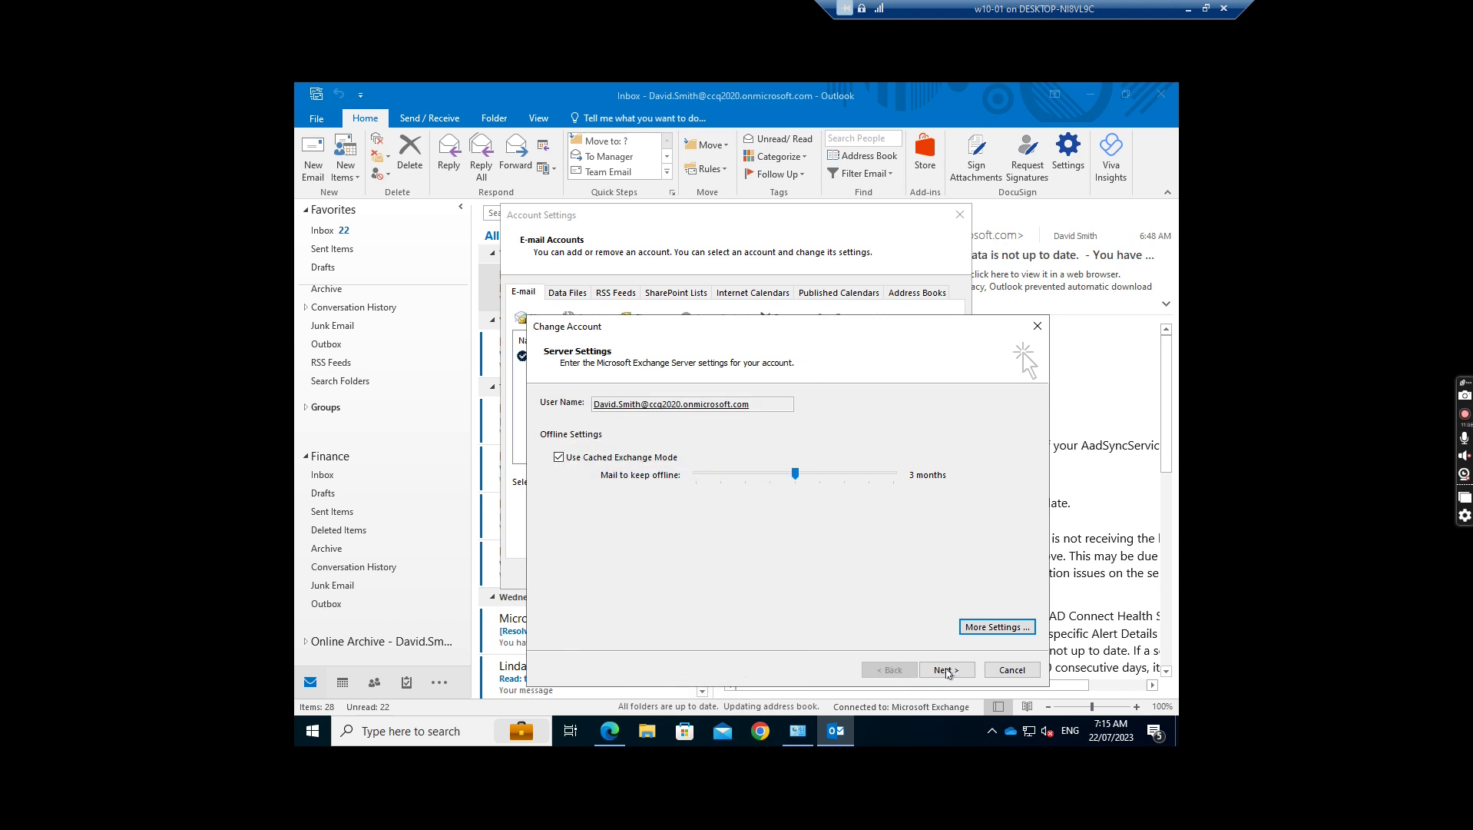
{"action": "left_click", "coordinate": [946, 670]}
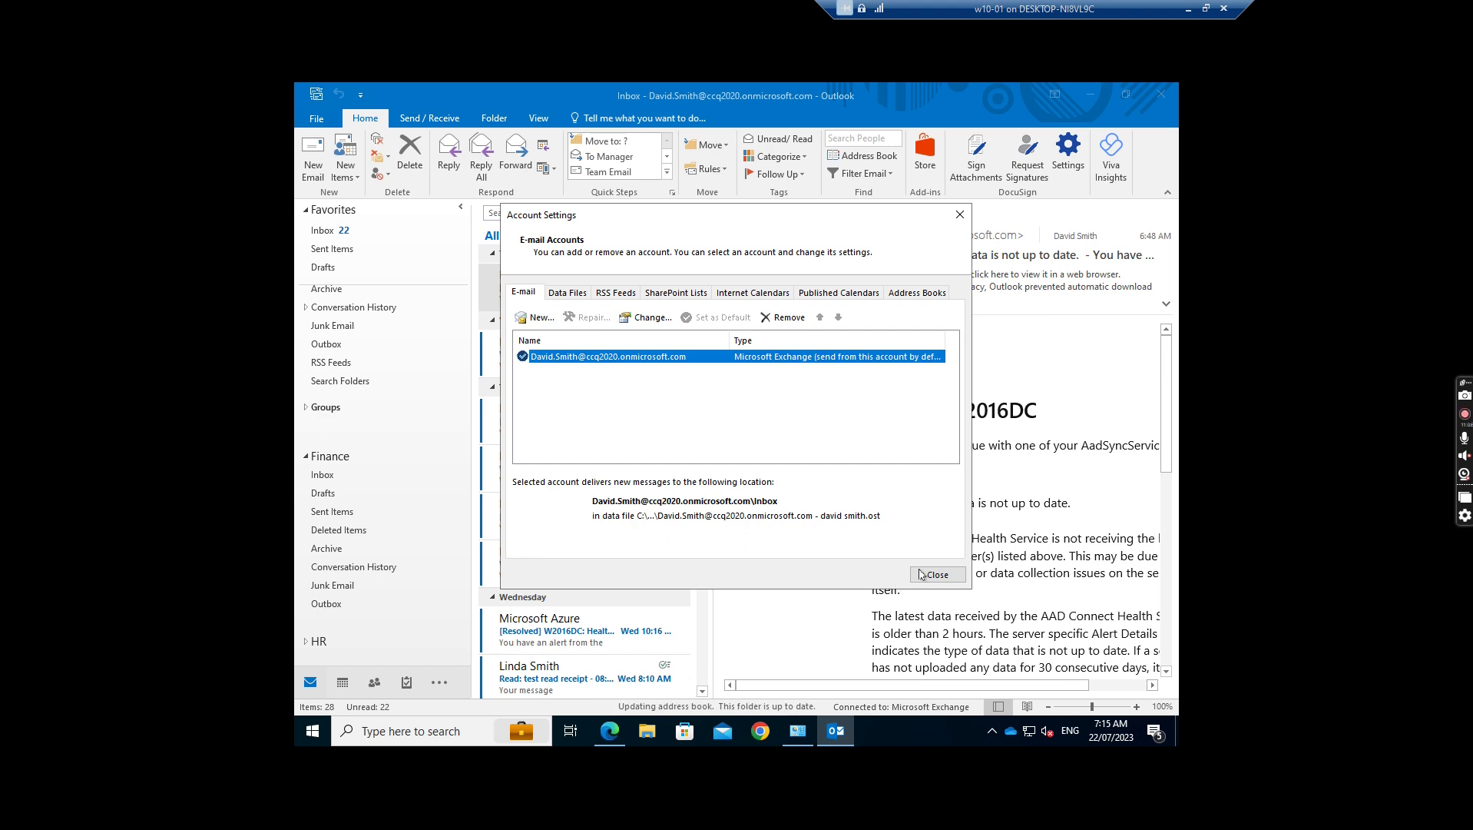
{"action": "left_click", "coordinate": [946, 573]}
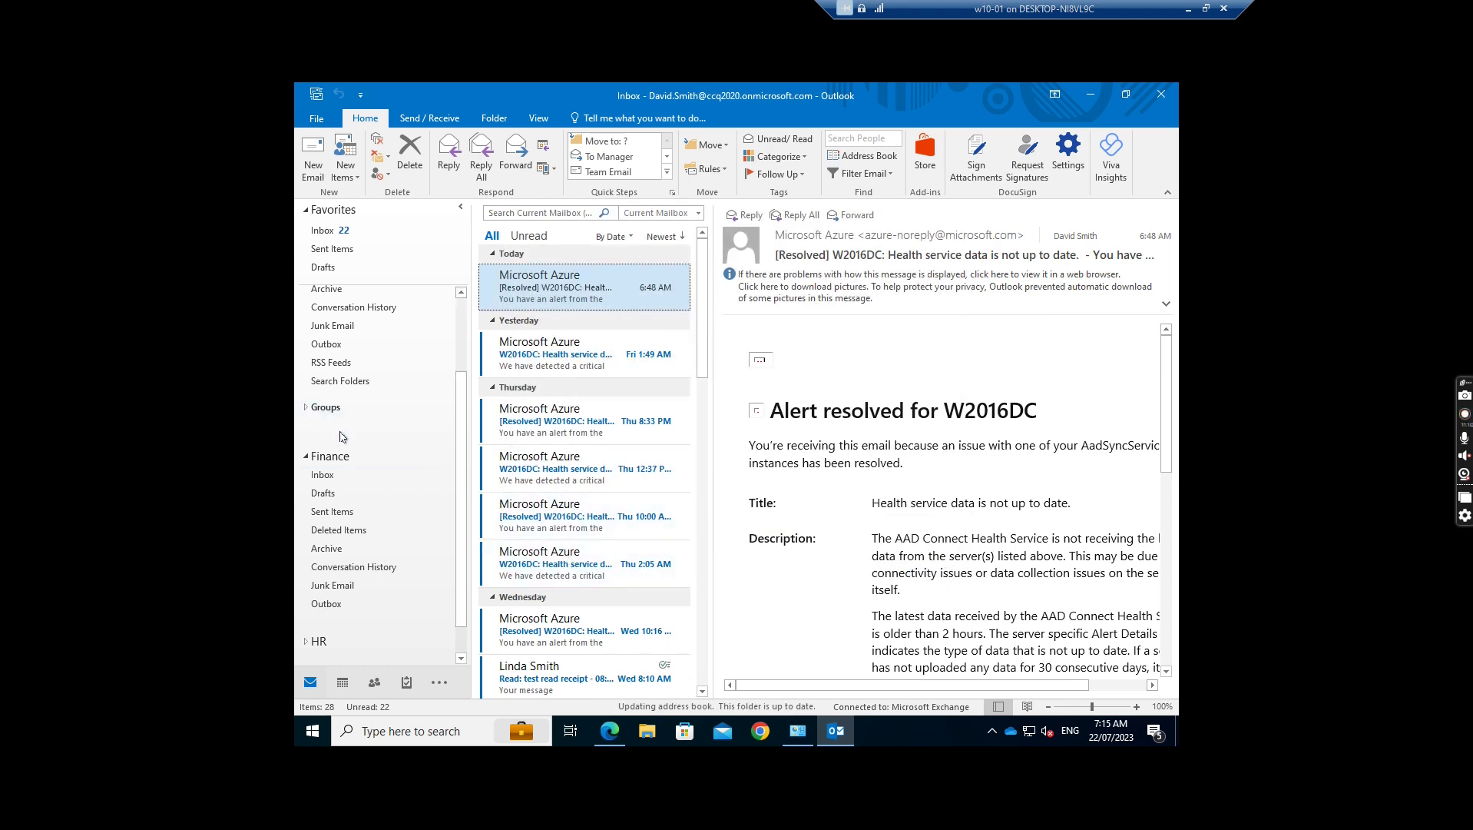
Step: Expand HR in the folder pane, open its empty Inbox, and review its context menu
{"action": "left_click", "coordinate": [306, 642]}
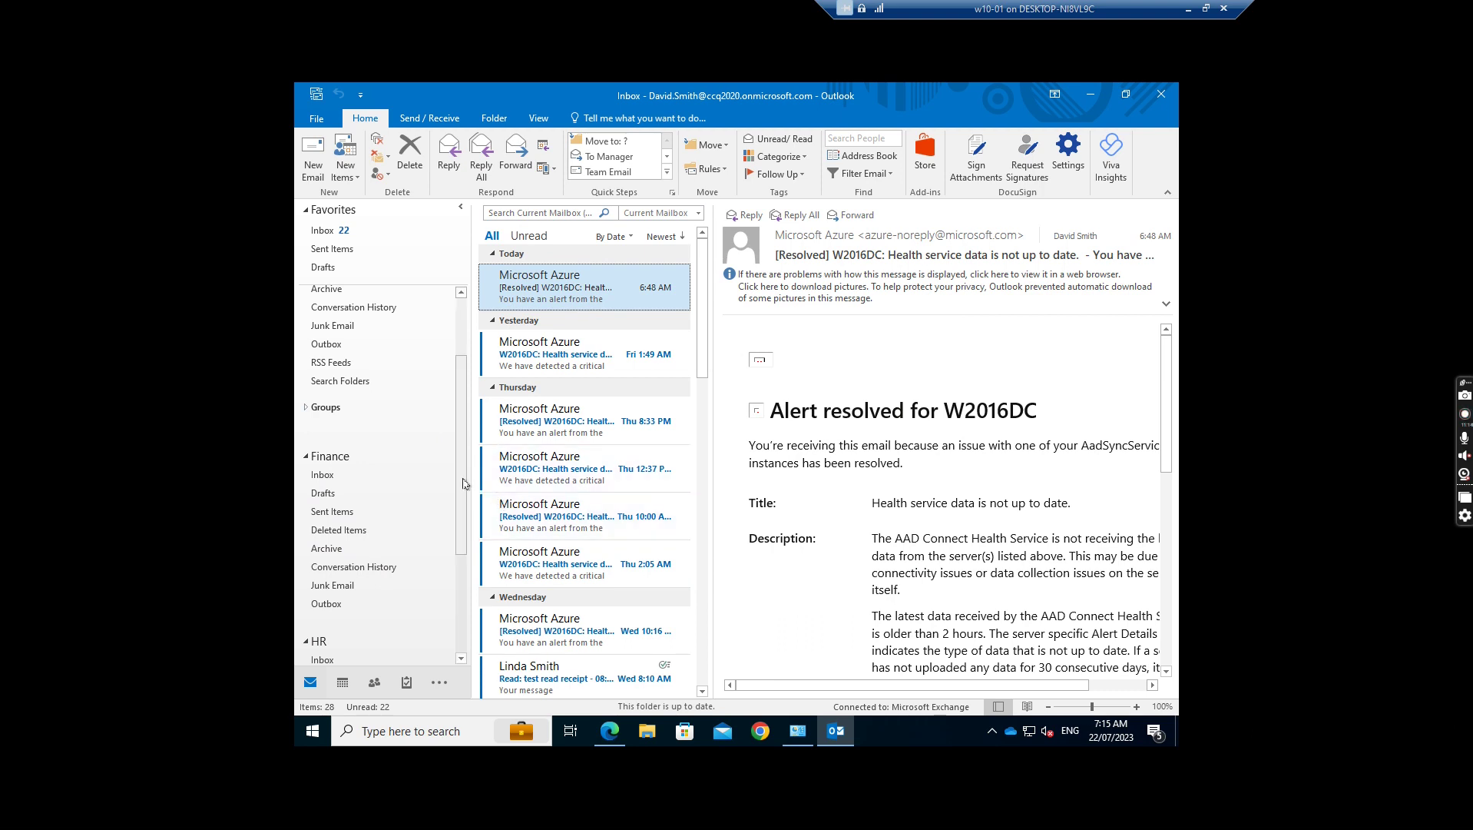
{"action": "left_click_drag", "start_coordinate": [463, 483], "coordinate": [463, 556]}
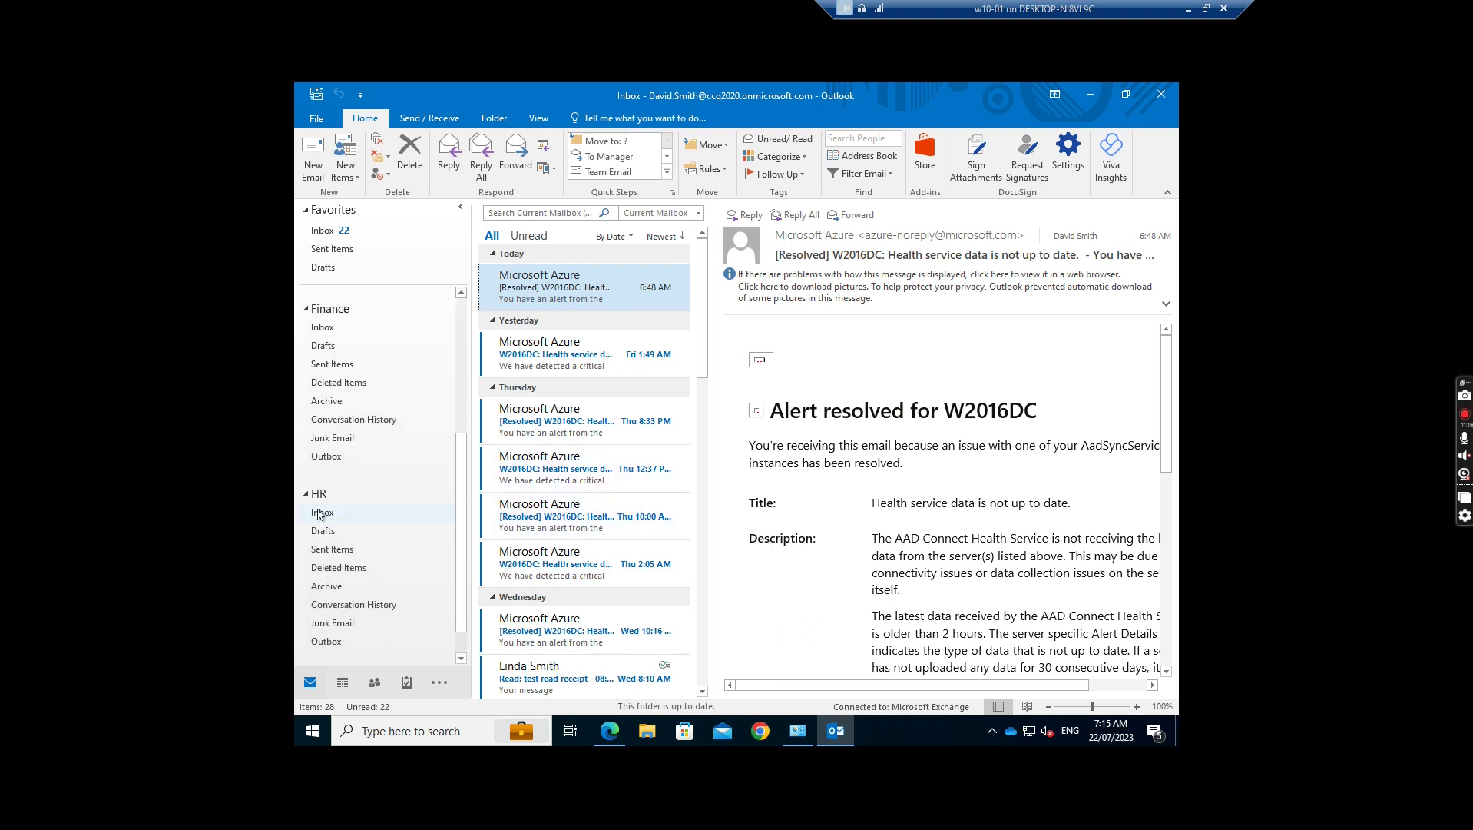
{"action": "left_click", "coordinate": [320, 513]}
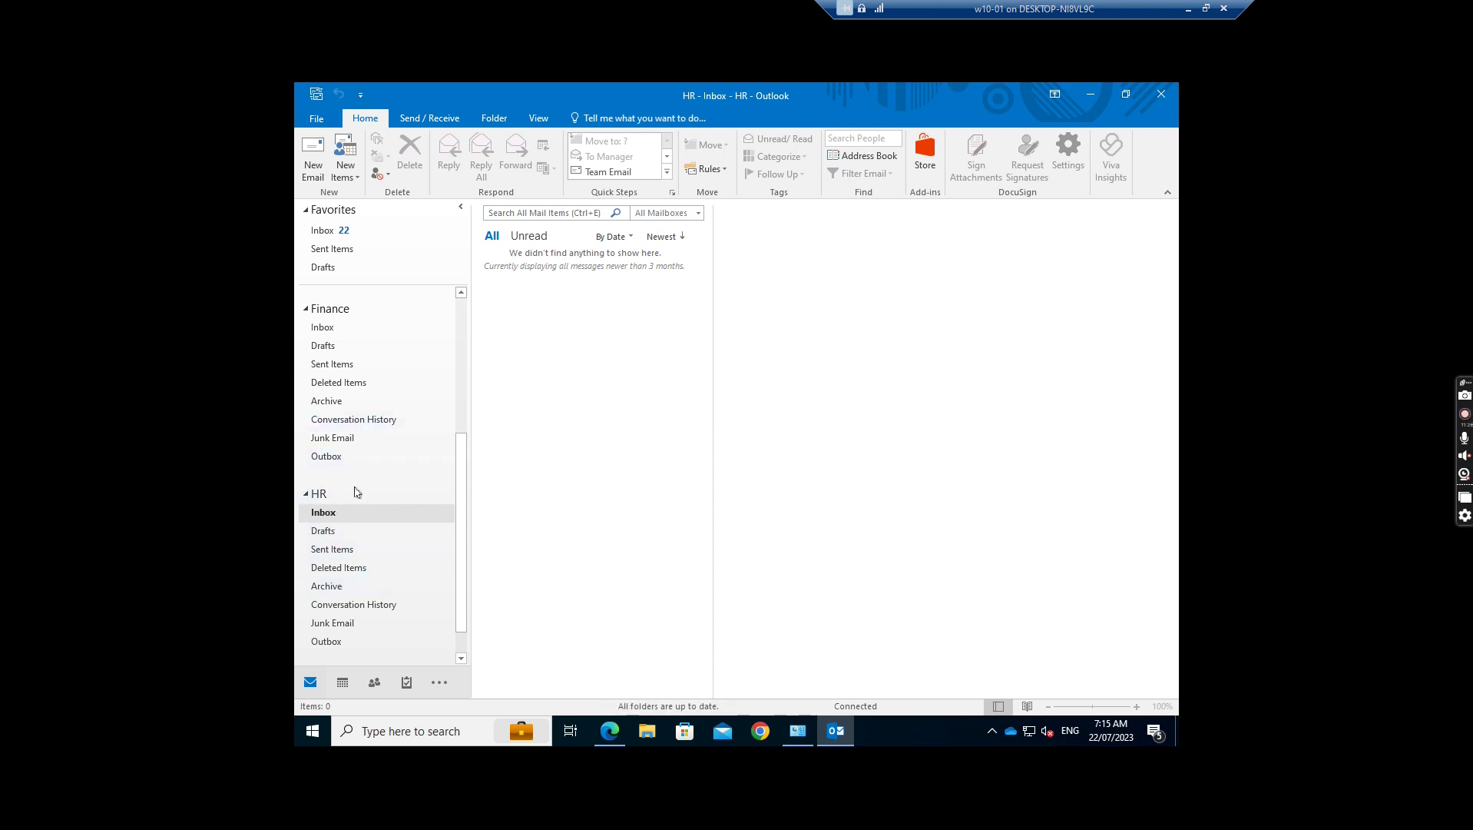
{"action": "right_click", "coordinate": [322, 497]}
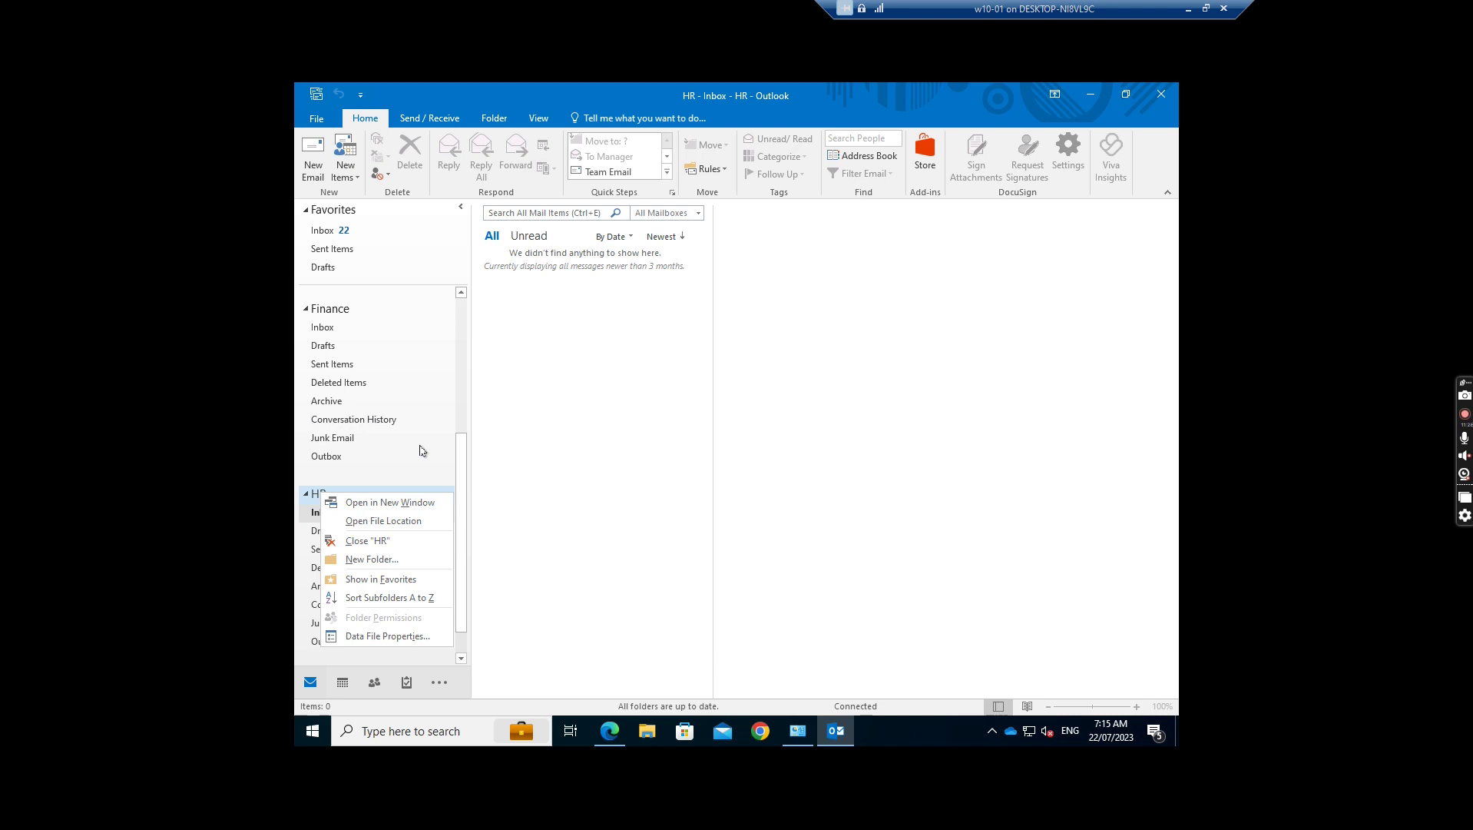
{"action": "left_click", "coordinate": [463, 478]}
{"action": "scroll", "coordinate": [464, 461], "scroll_direction": "up", "scroll_amount": 5}
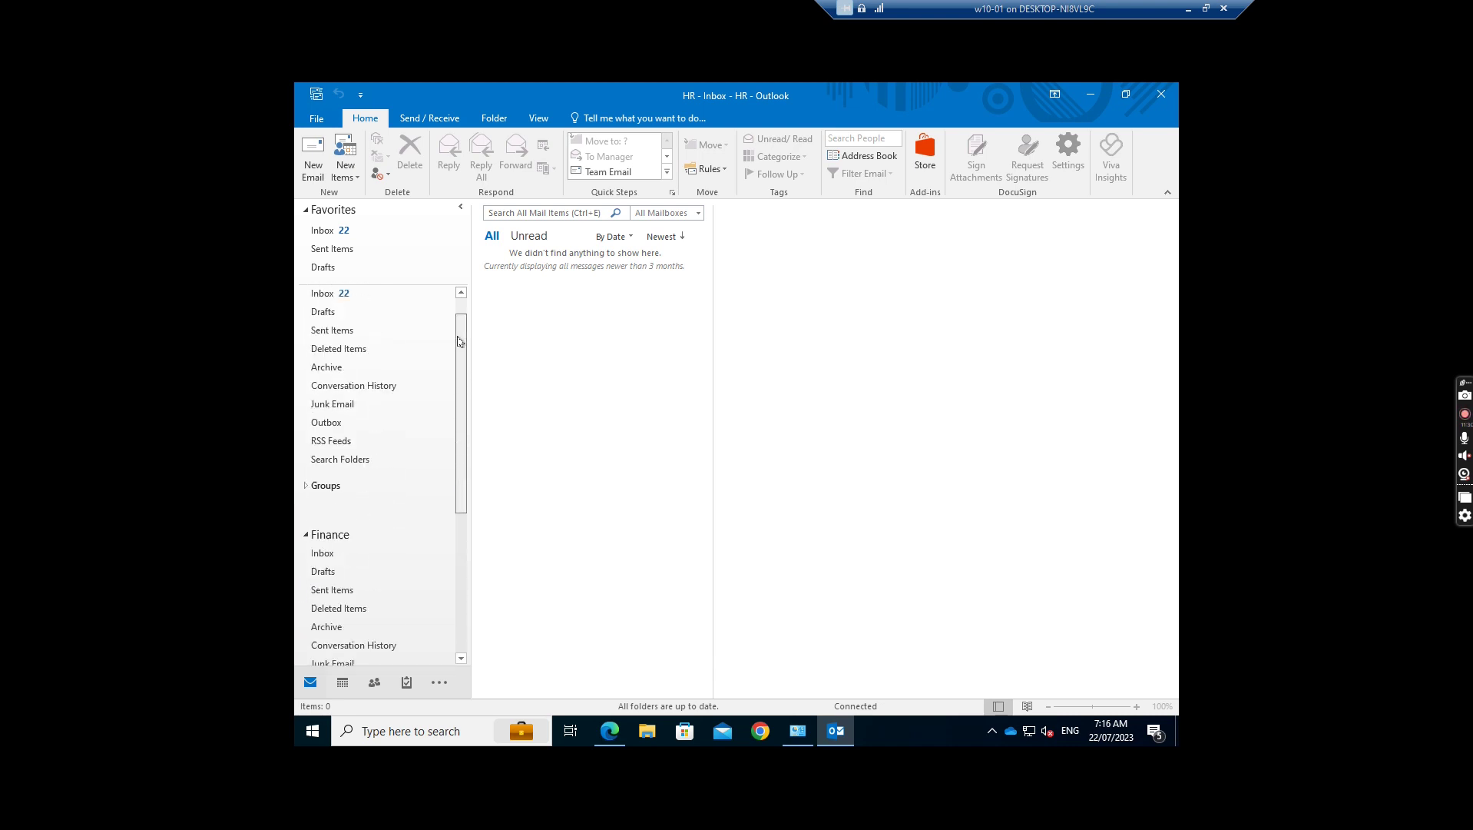
Step: Reach the Advanced tab of the Exchange account's More Settings via Account Settings
{"action": "left_click", "coordinate": [318, 120]}
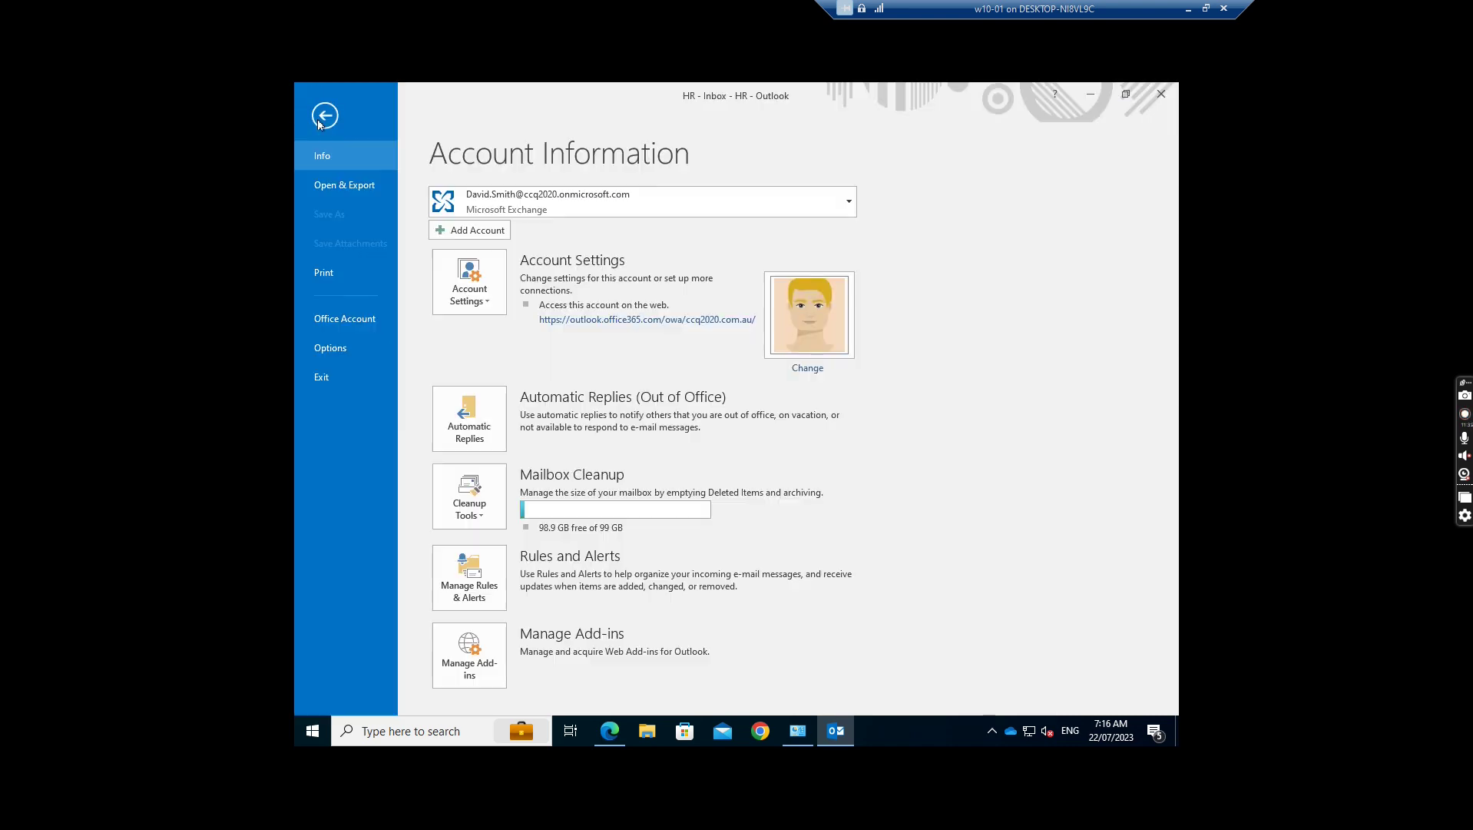
{"action": "left_click", "coordinate": [470, 292]}
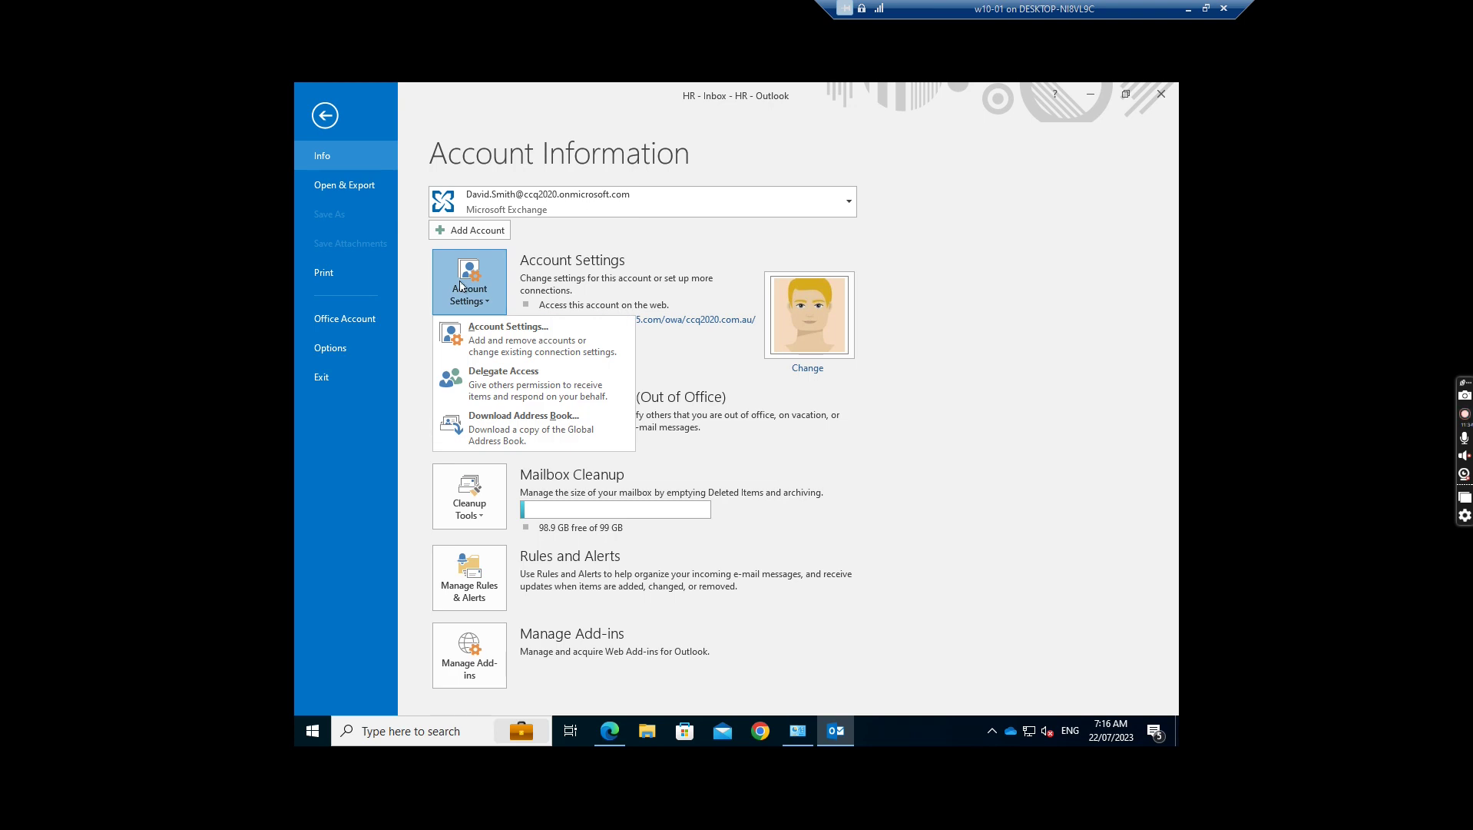
{"action": "left_click", "coordinate": [512, 340]}
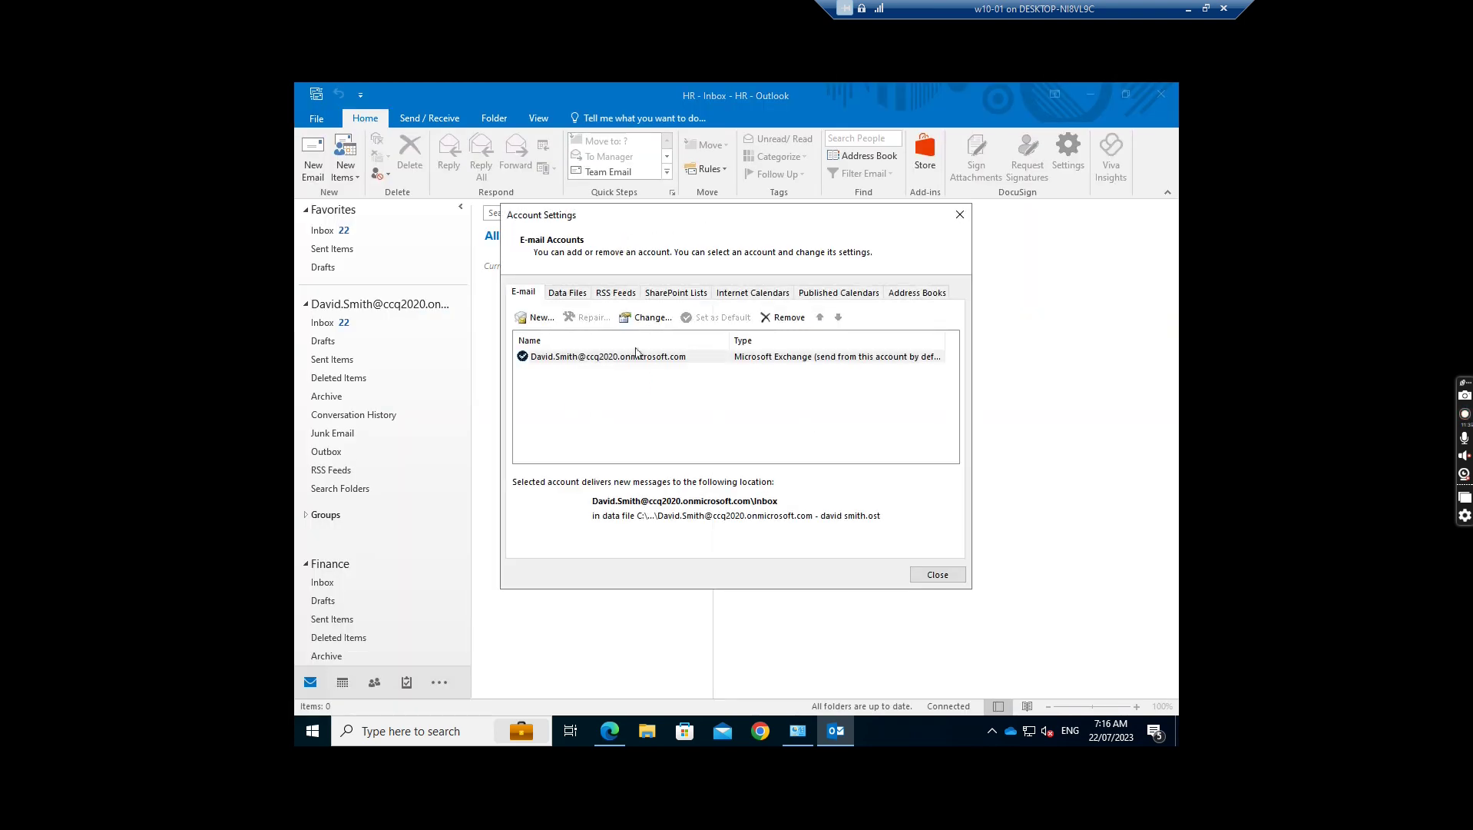
{"action": "left_click", "coordinate": [652, 317]}
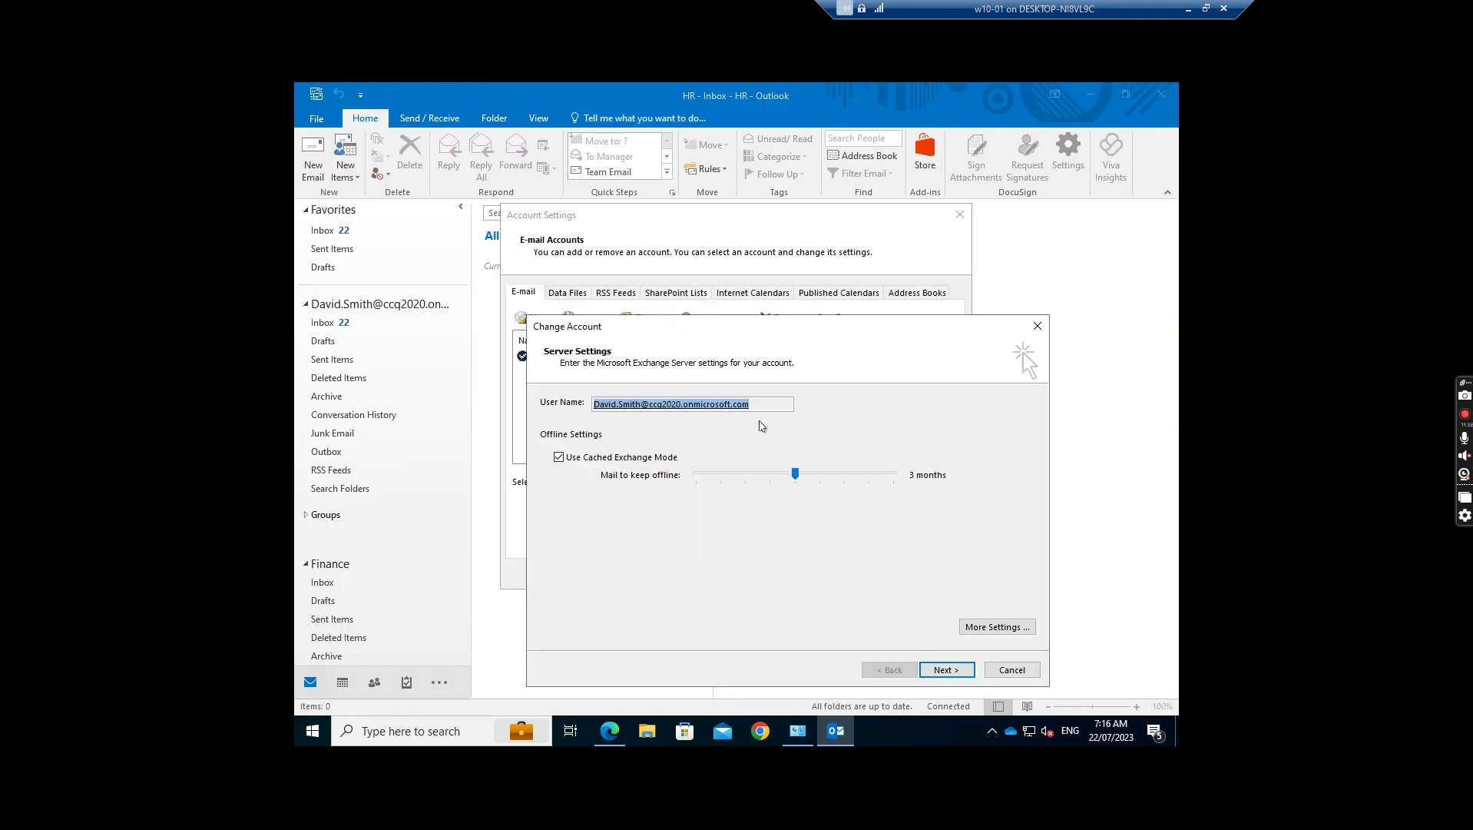
{"action": "left_click", "coordinate": [1008, 628]}
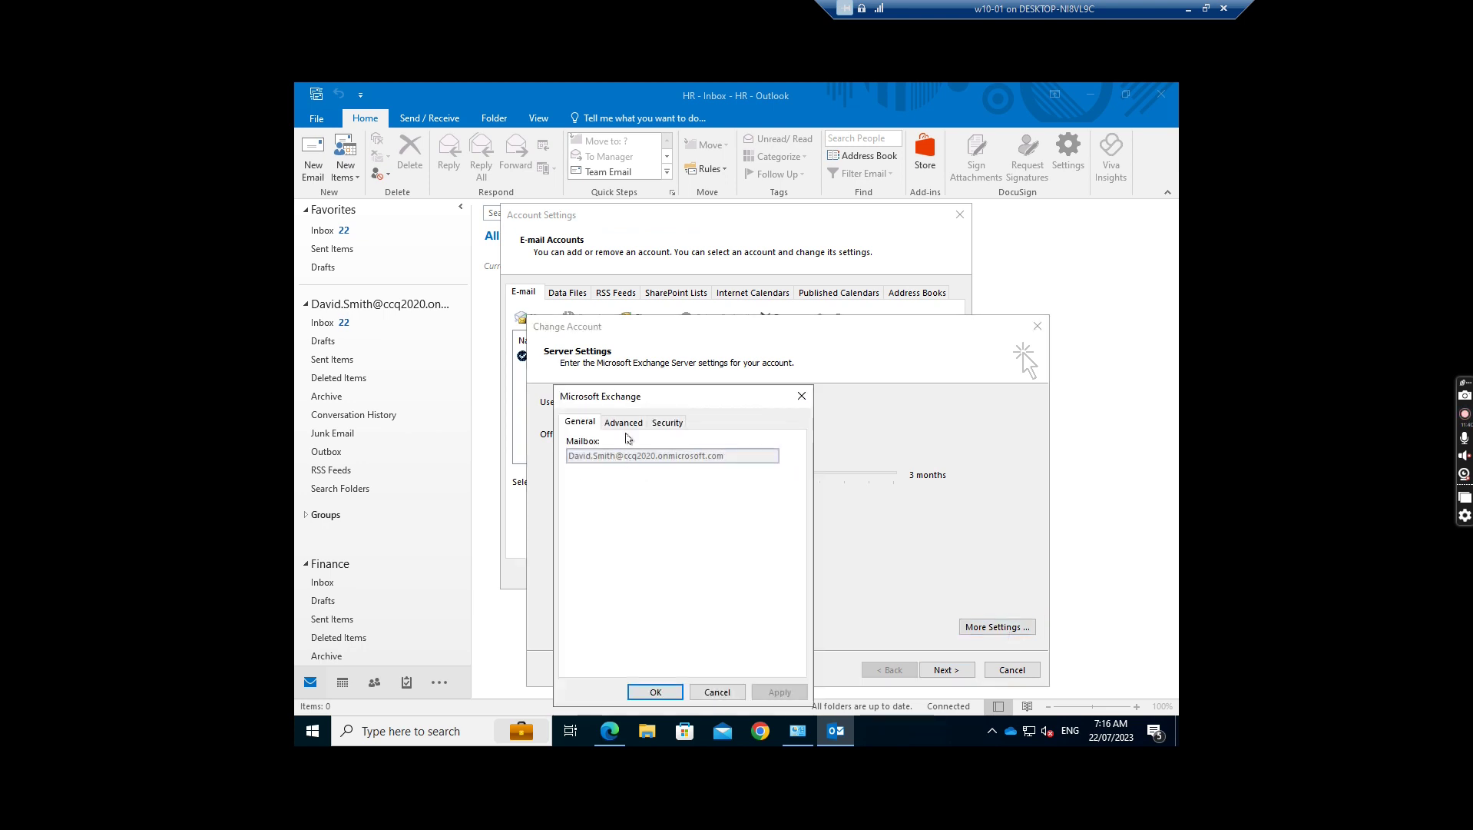
{"action": "left_click", "coordinate": [624, 422]}
Step: Remove HR from the additional mailboxes, confirm, and finish and close Account Settings
{"action": "left_click", "coordinate": [757, 495]}
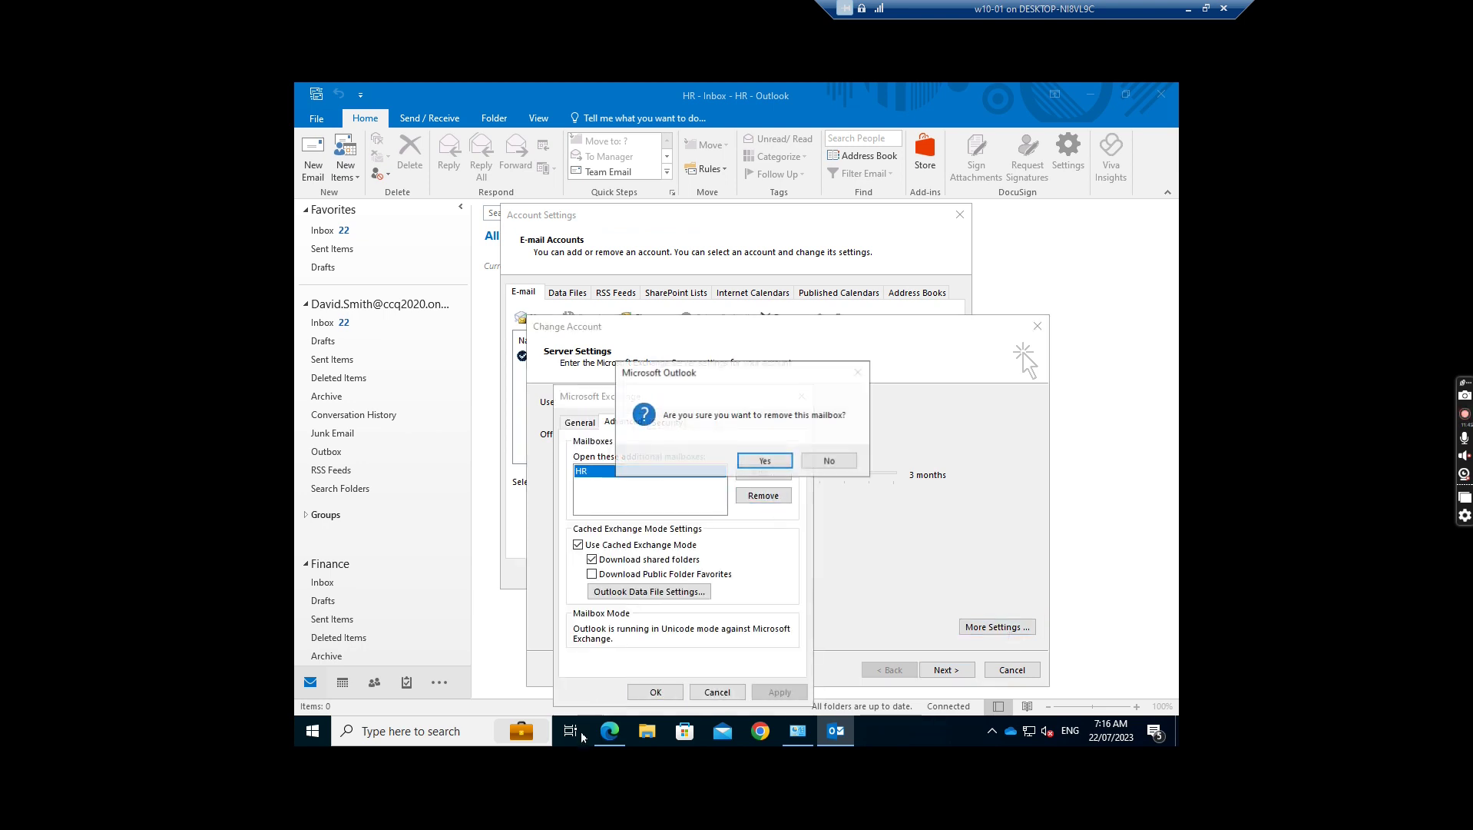
{"action": "left_click", "coordinate": [769, 463]}
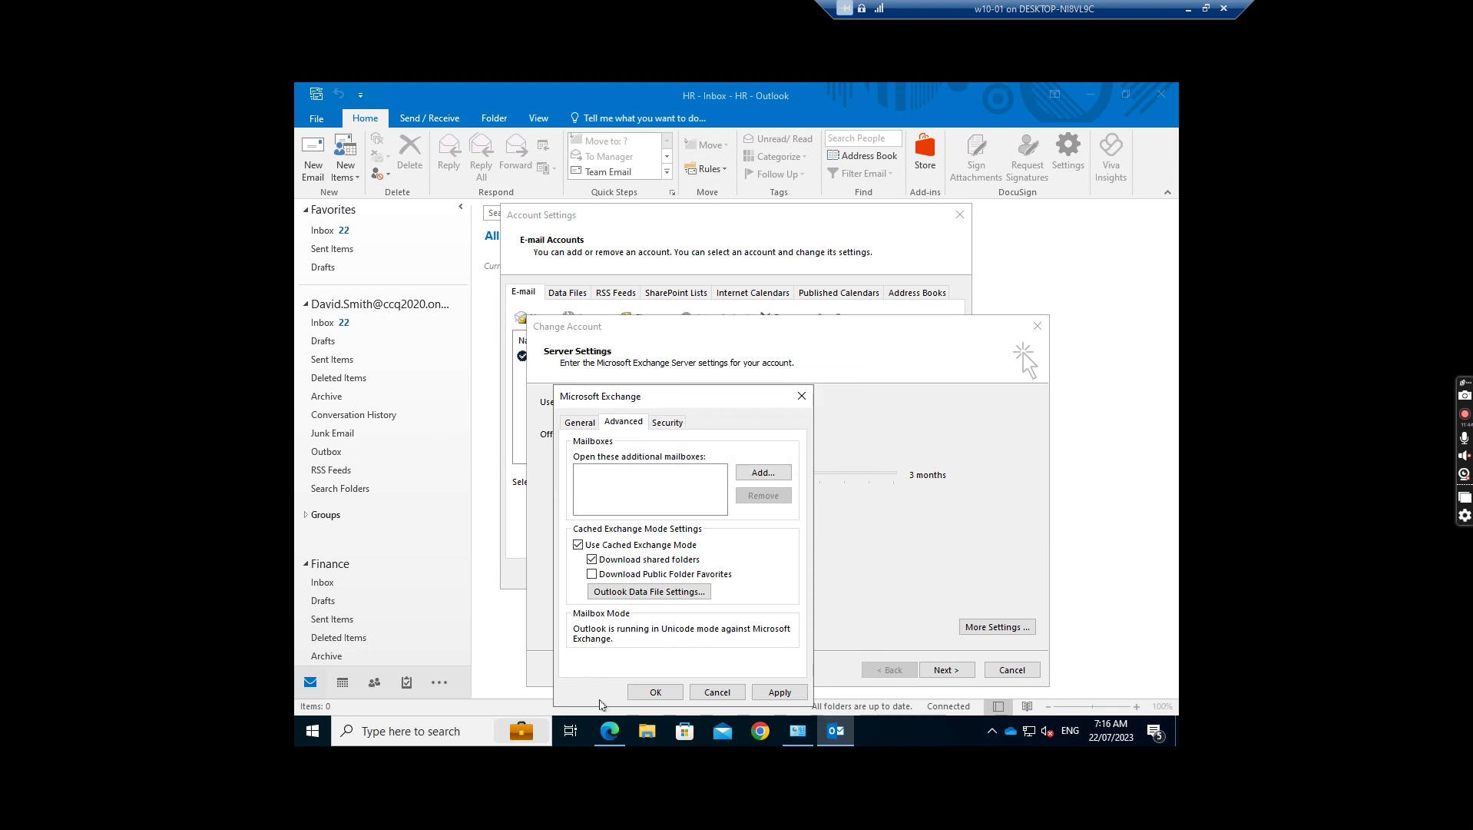
{"action": "left_click", "coordinate": [650, 689]}
{"action": "left_click", "coordinate": [947, 669]}
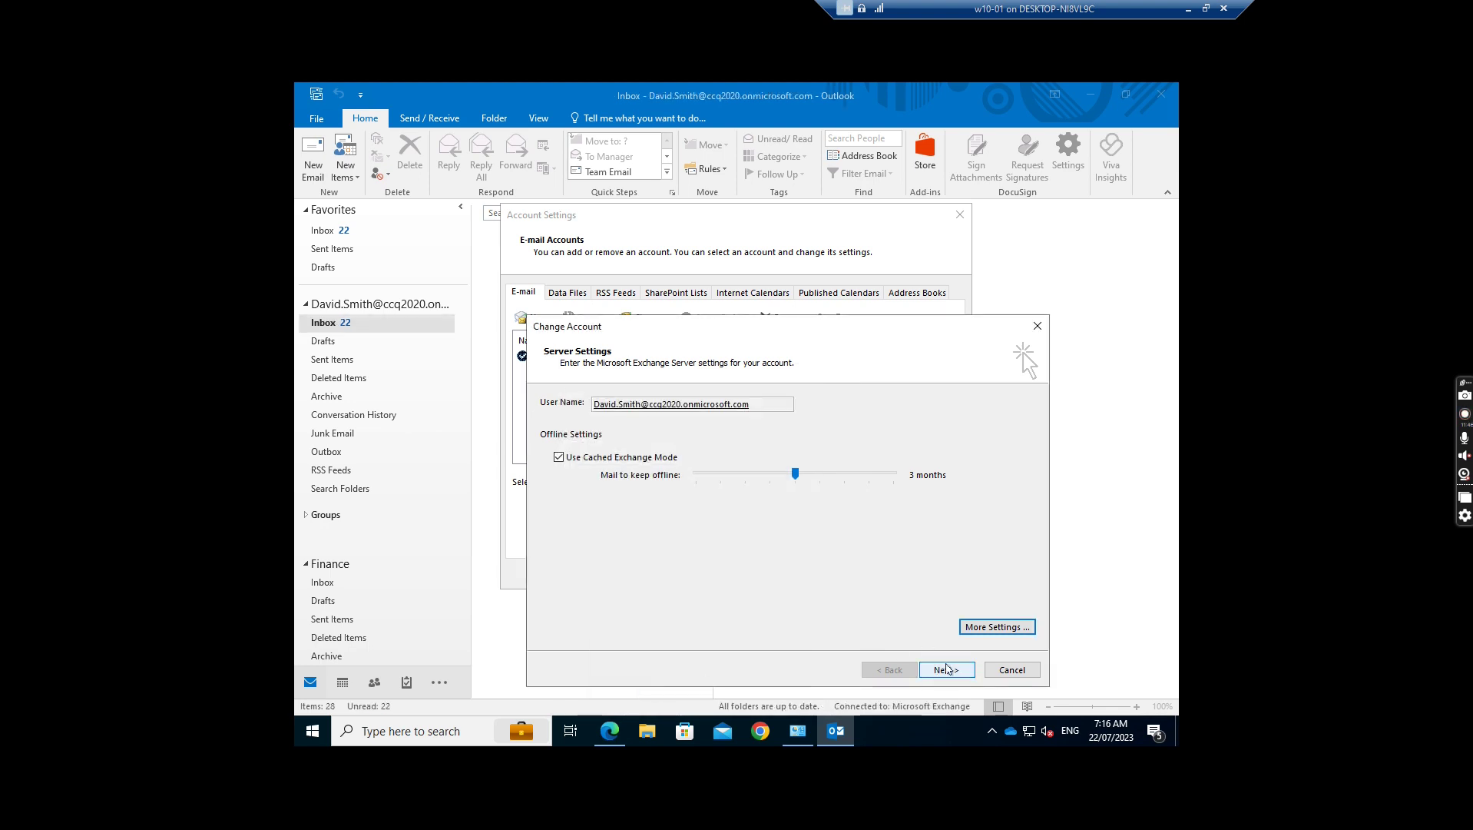
{"action": "left_click", "coordinate": [949, 670]}
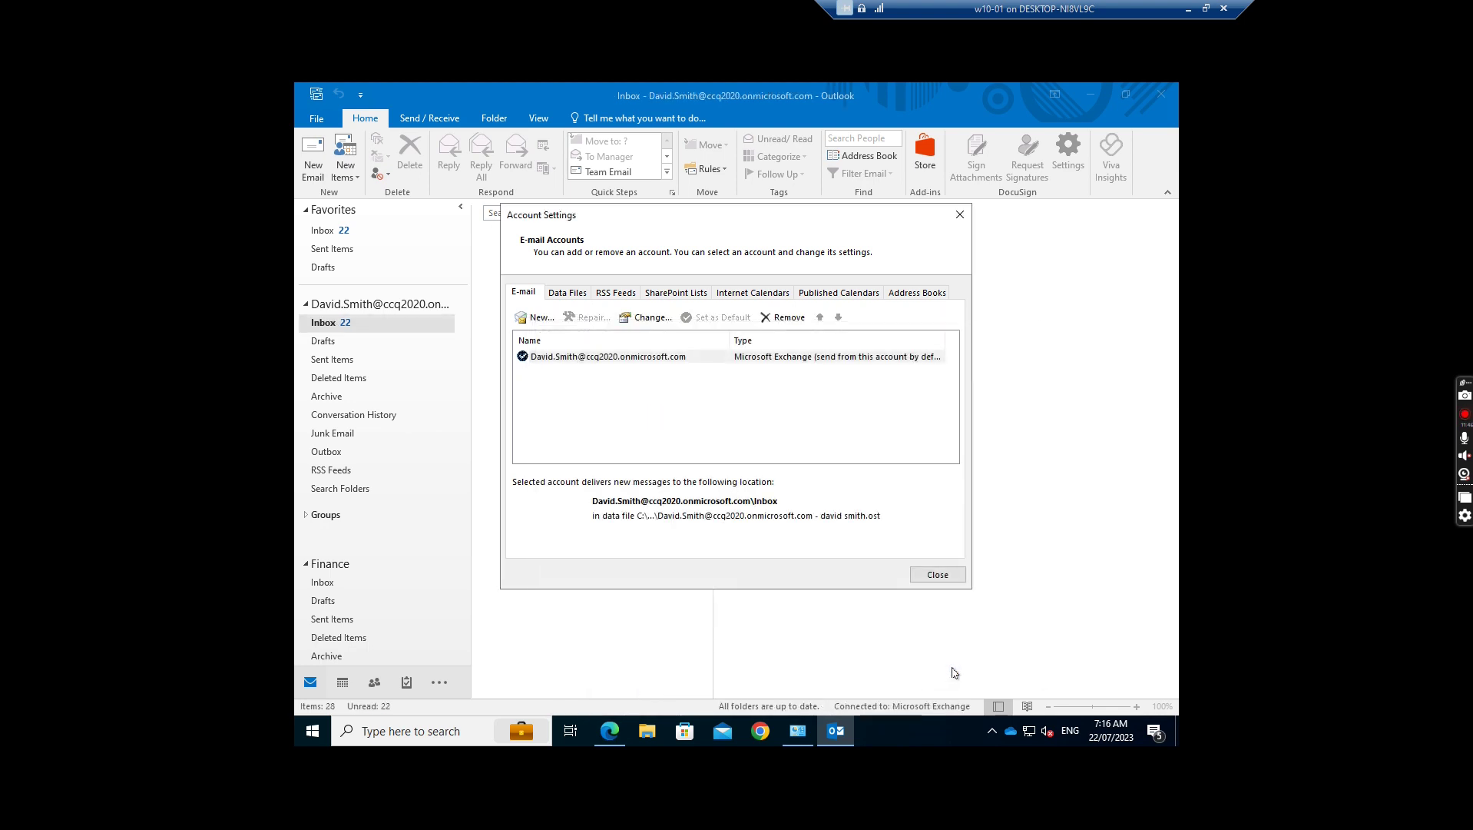
{"action": "left_click", "coordinate": [938, 575]}
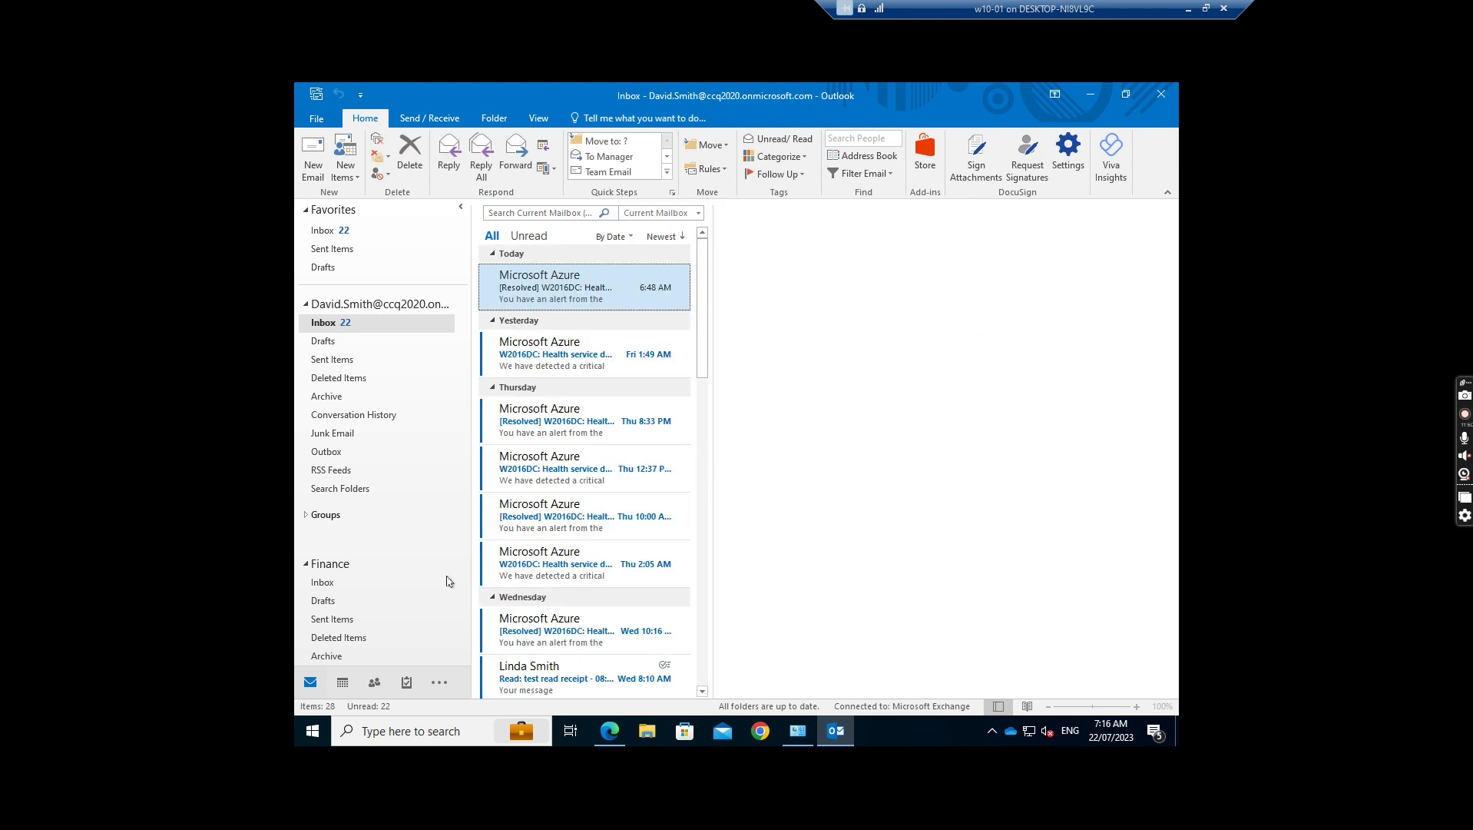
{"action": "scroll", "coordinate": [448, 580], "scroll_direction": "down", "scroll_amount": 2}
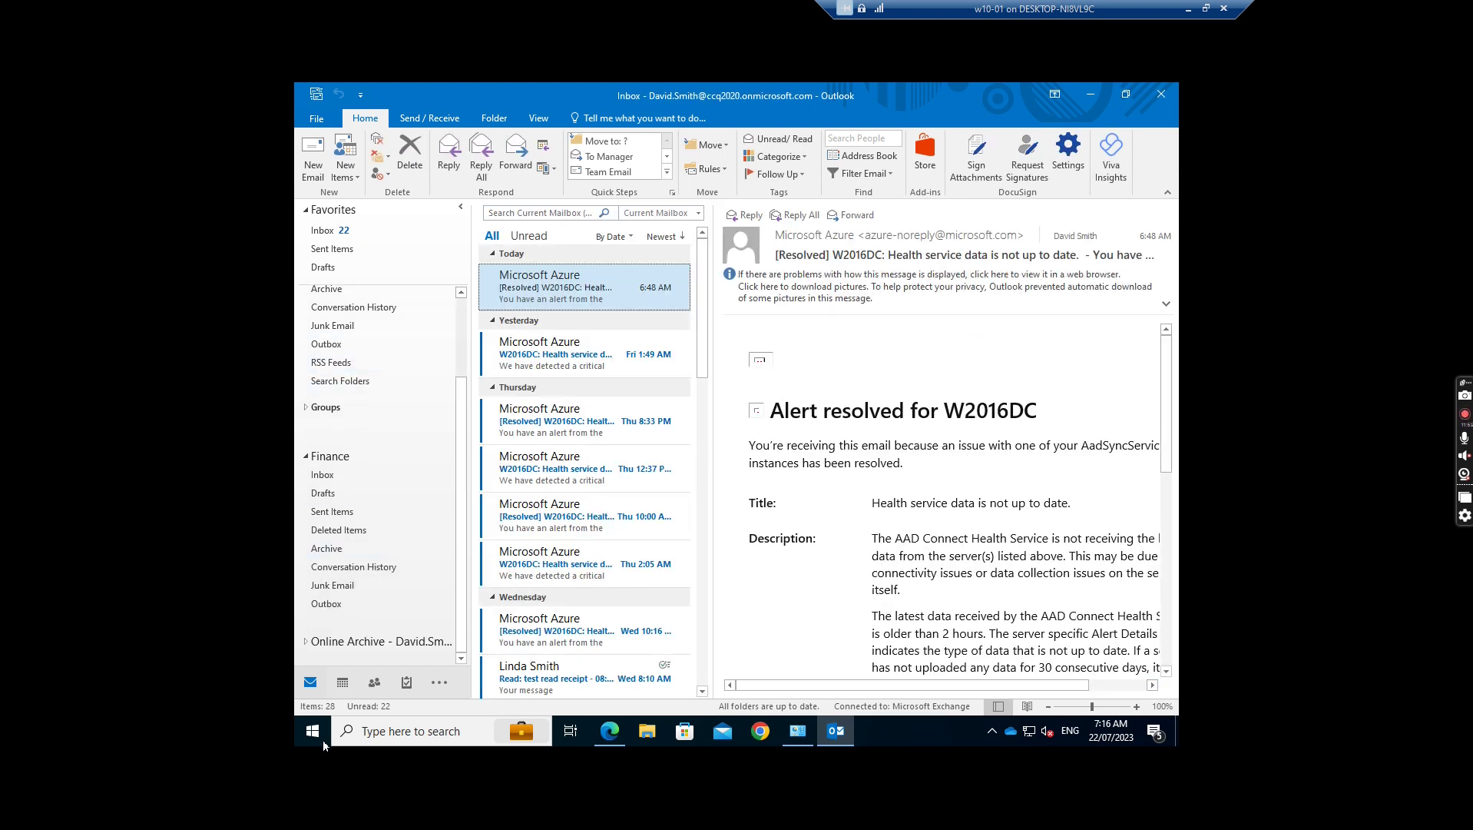